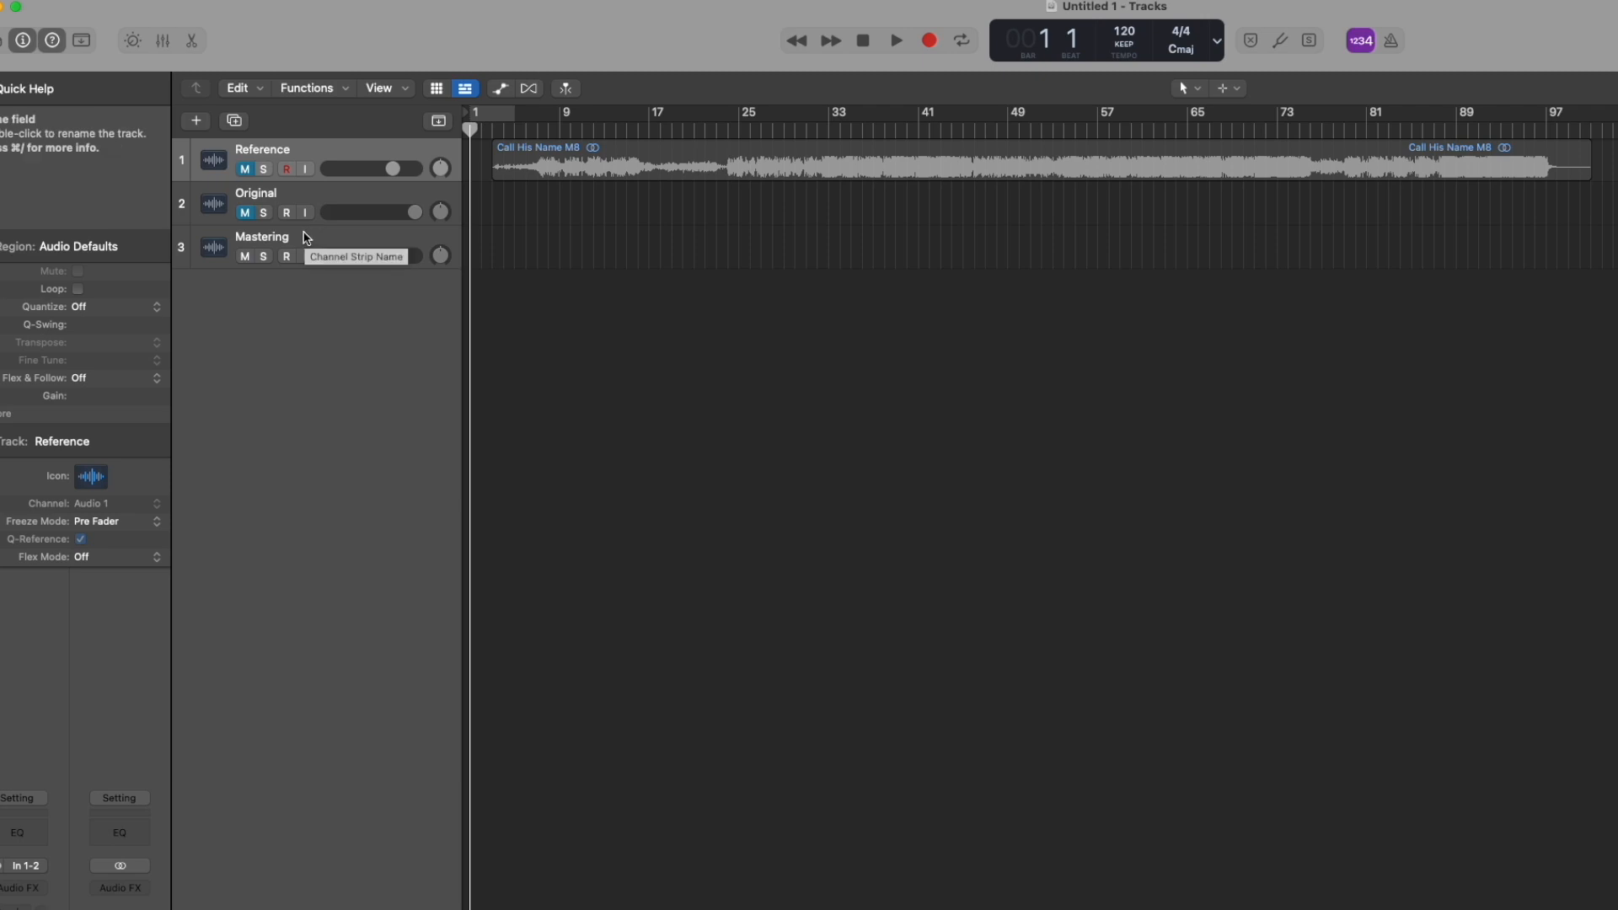
Step: Import One Of those days U5.wav from the M5 folder onto the Original track, aligned with the start of the reference region
{"action": "left_click", "coordinate": [758, 909]}
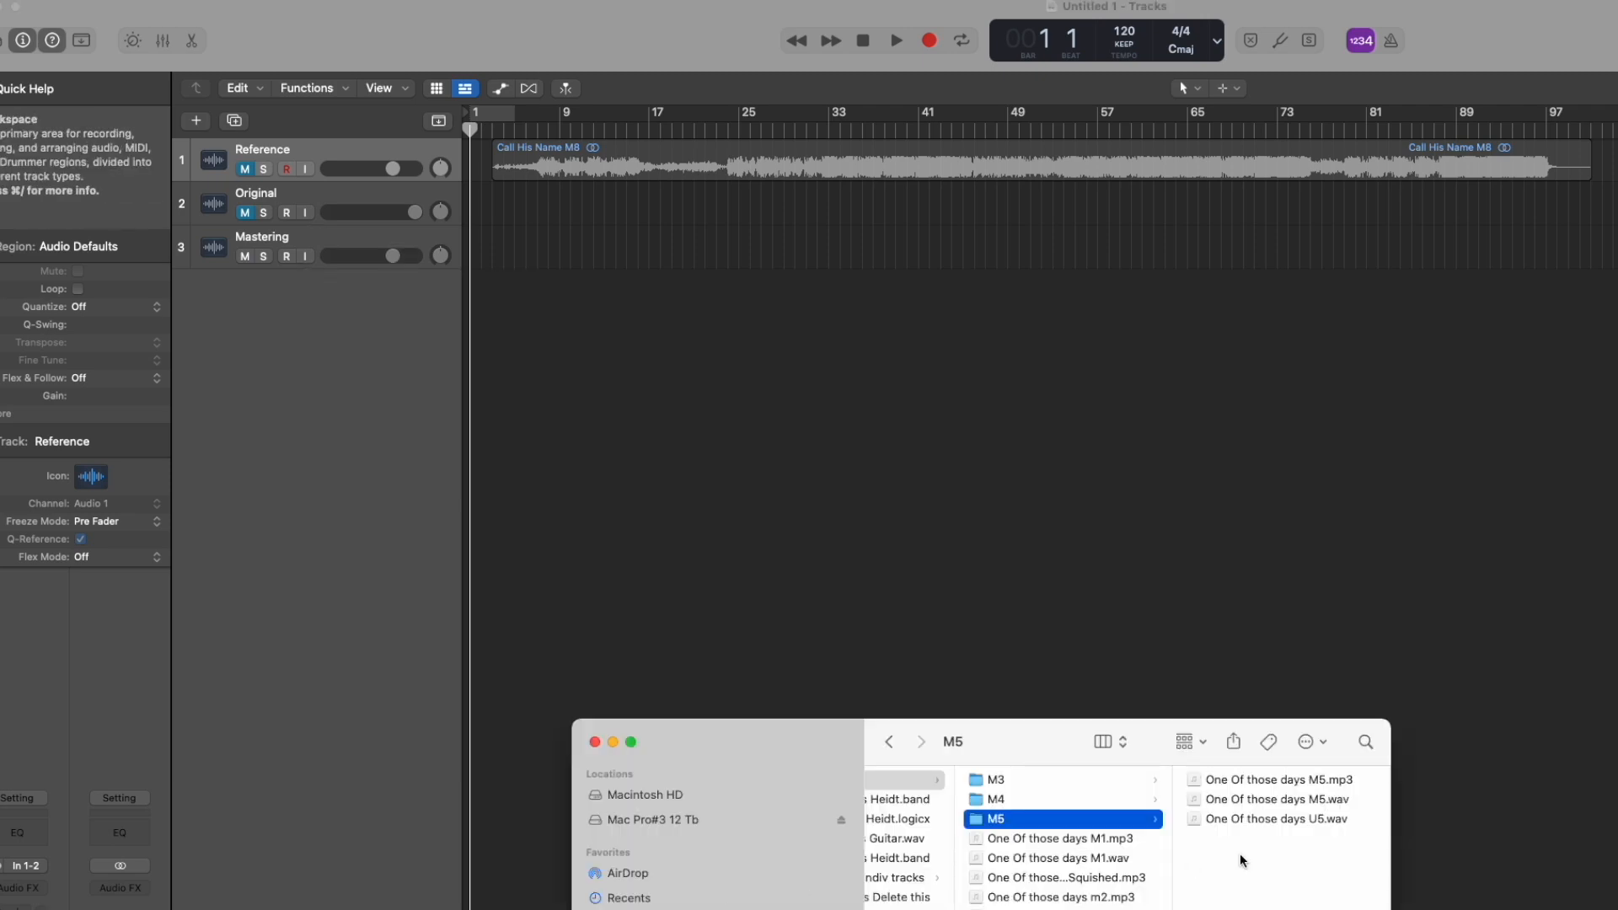
{"action": "left_click_drag", "start_coordinate": [1281, 823], "coordinate": [487, 206]}
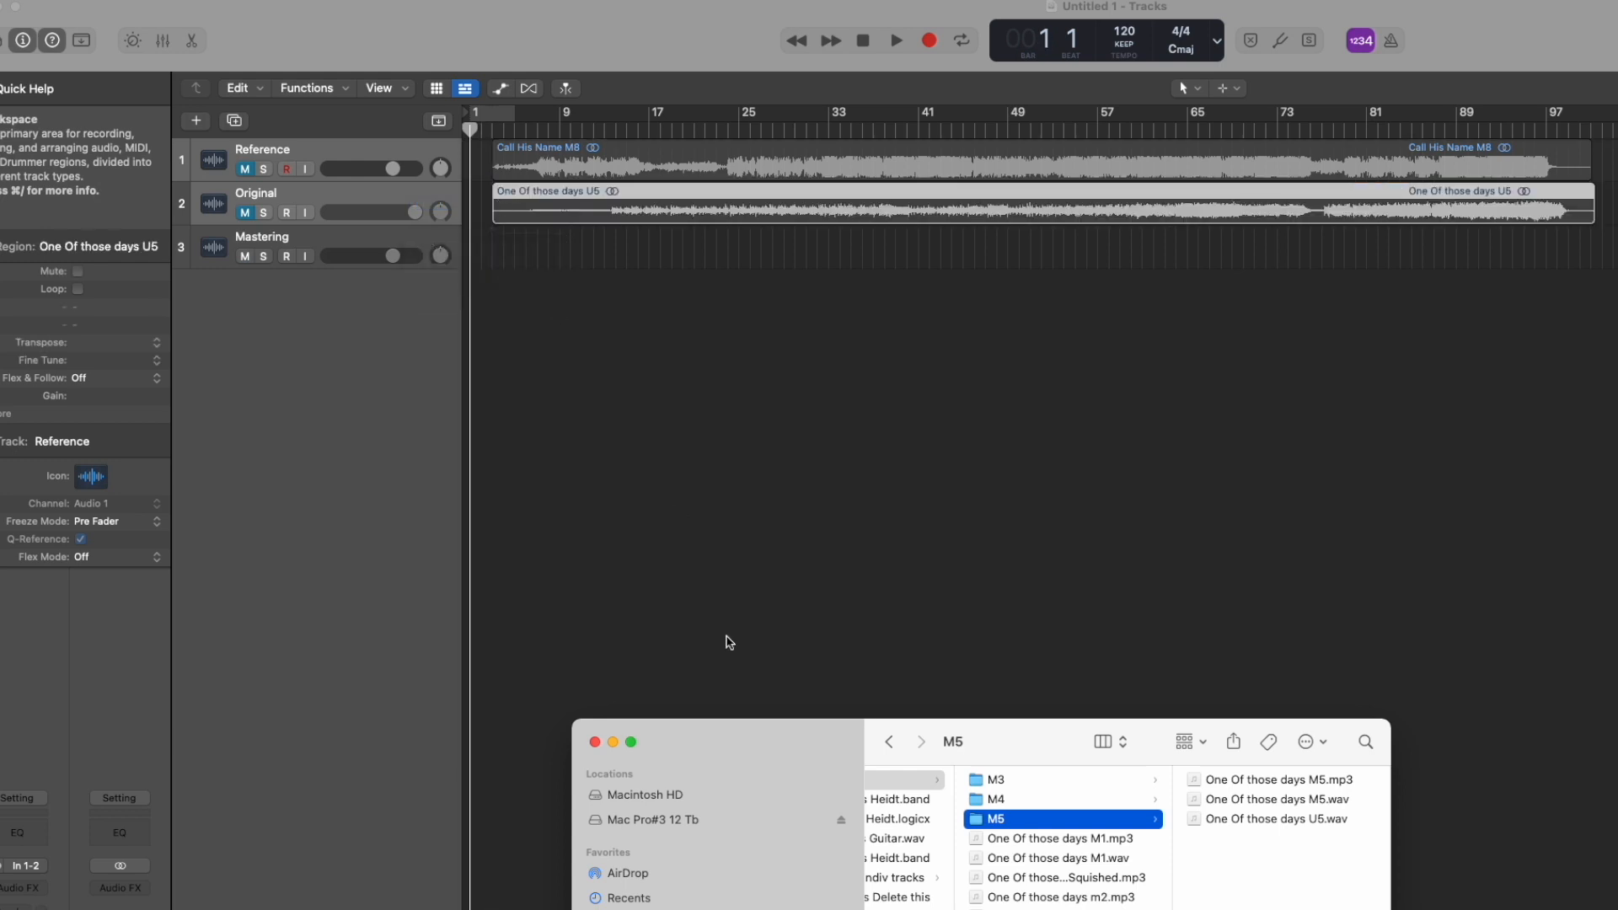
{"action": "left_click", "coordinate": [594, 743]}
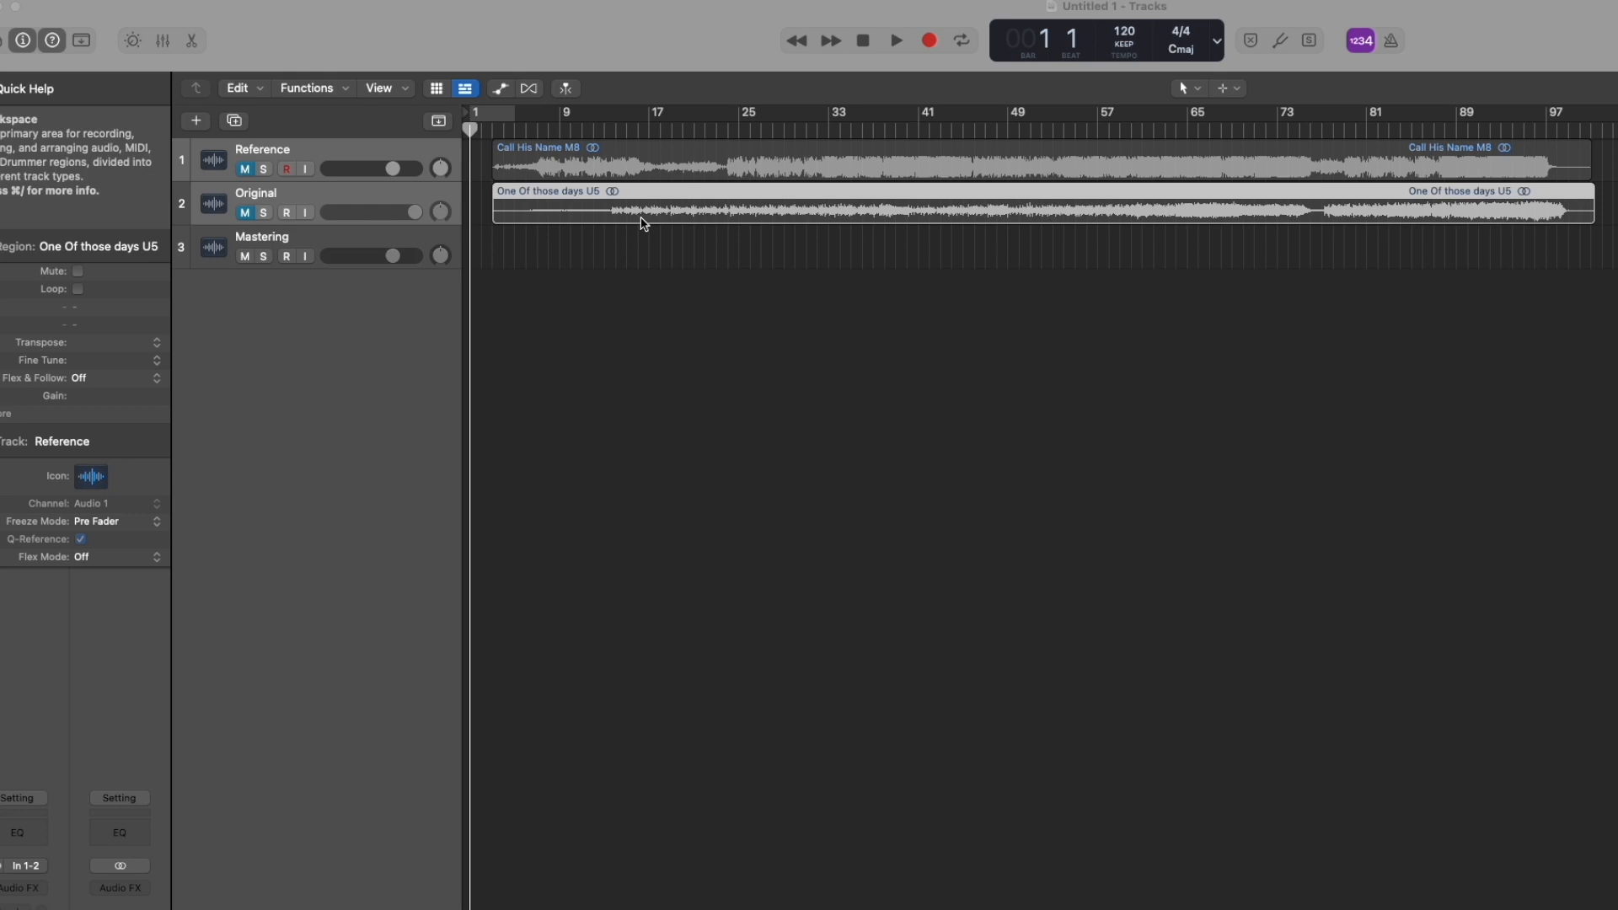
Step: Copy the One Of those days U5 region from the Original track to the same position on the Mastering track and select the copy
{"action": "left_click_drag", "start_coordinate": [643, 223], "coordinate": [643, 239]}
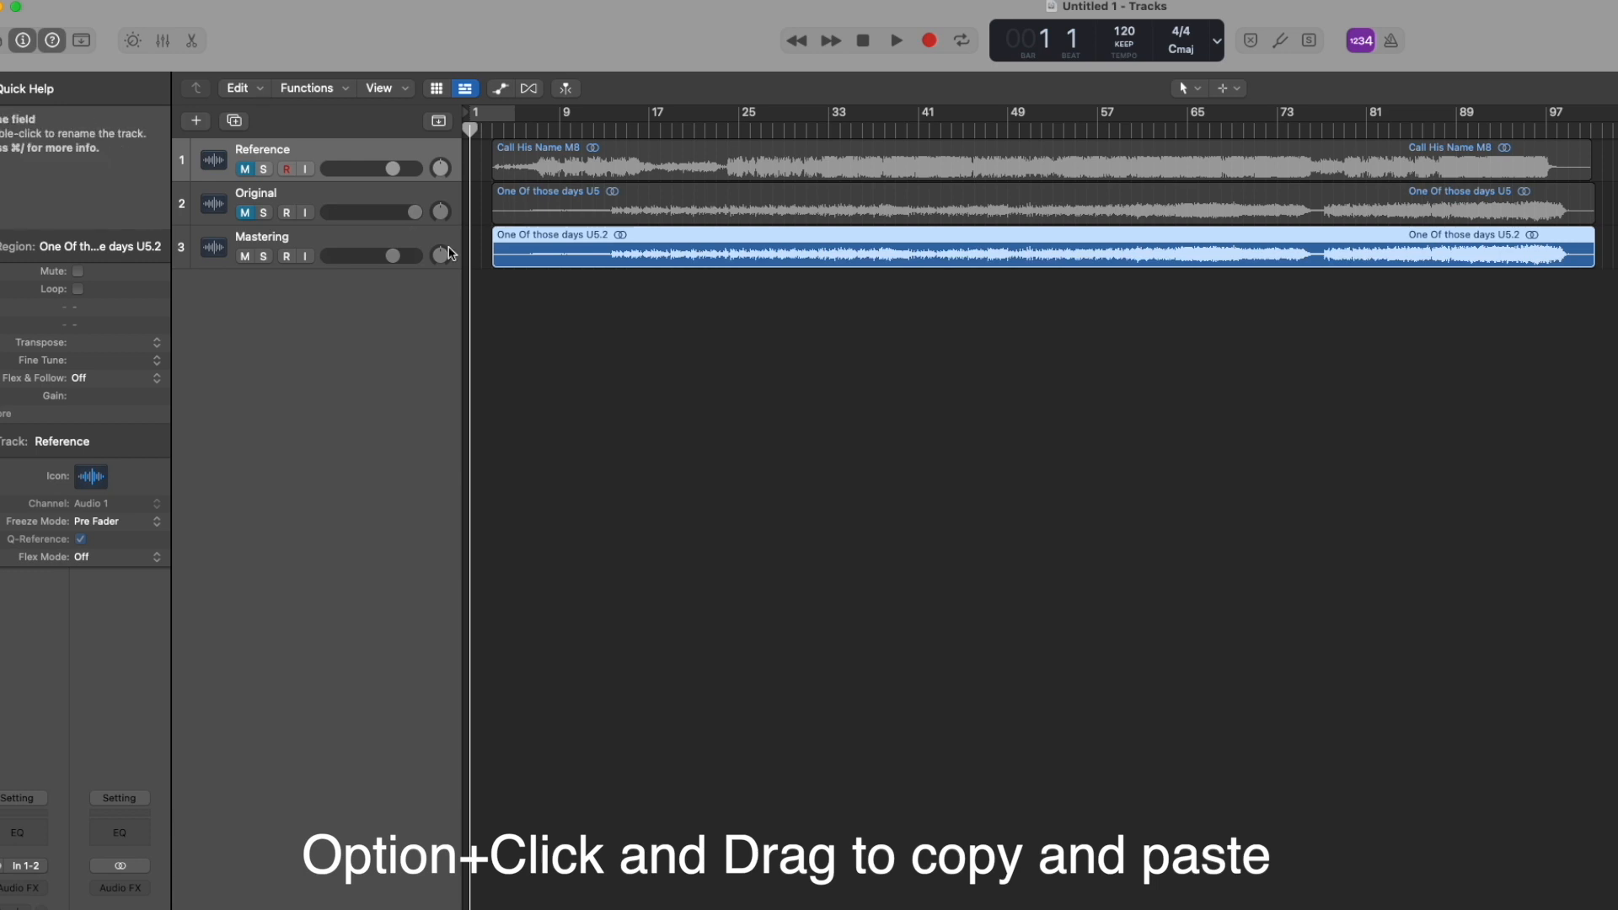
{"action": "left_click", "coordinate": [862, 201]}
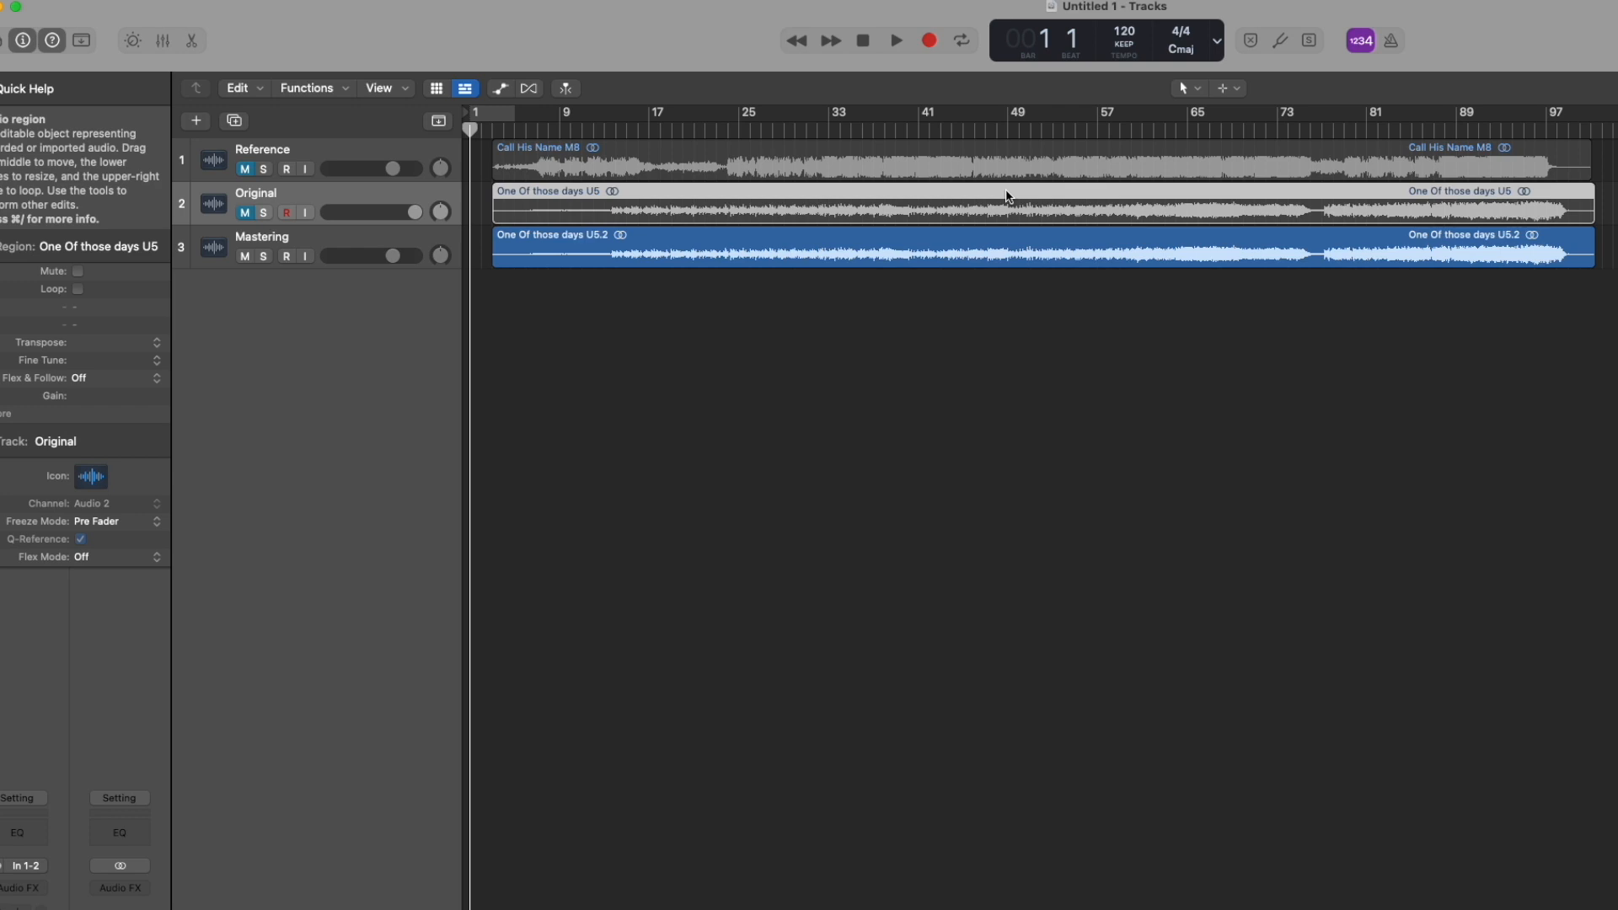
{"action": "left_click", "coordinate": [855, 249]}
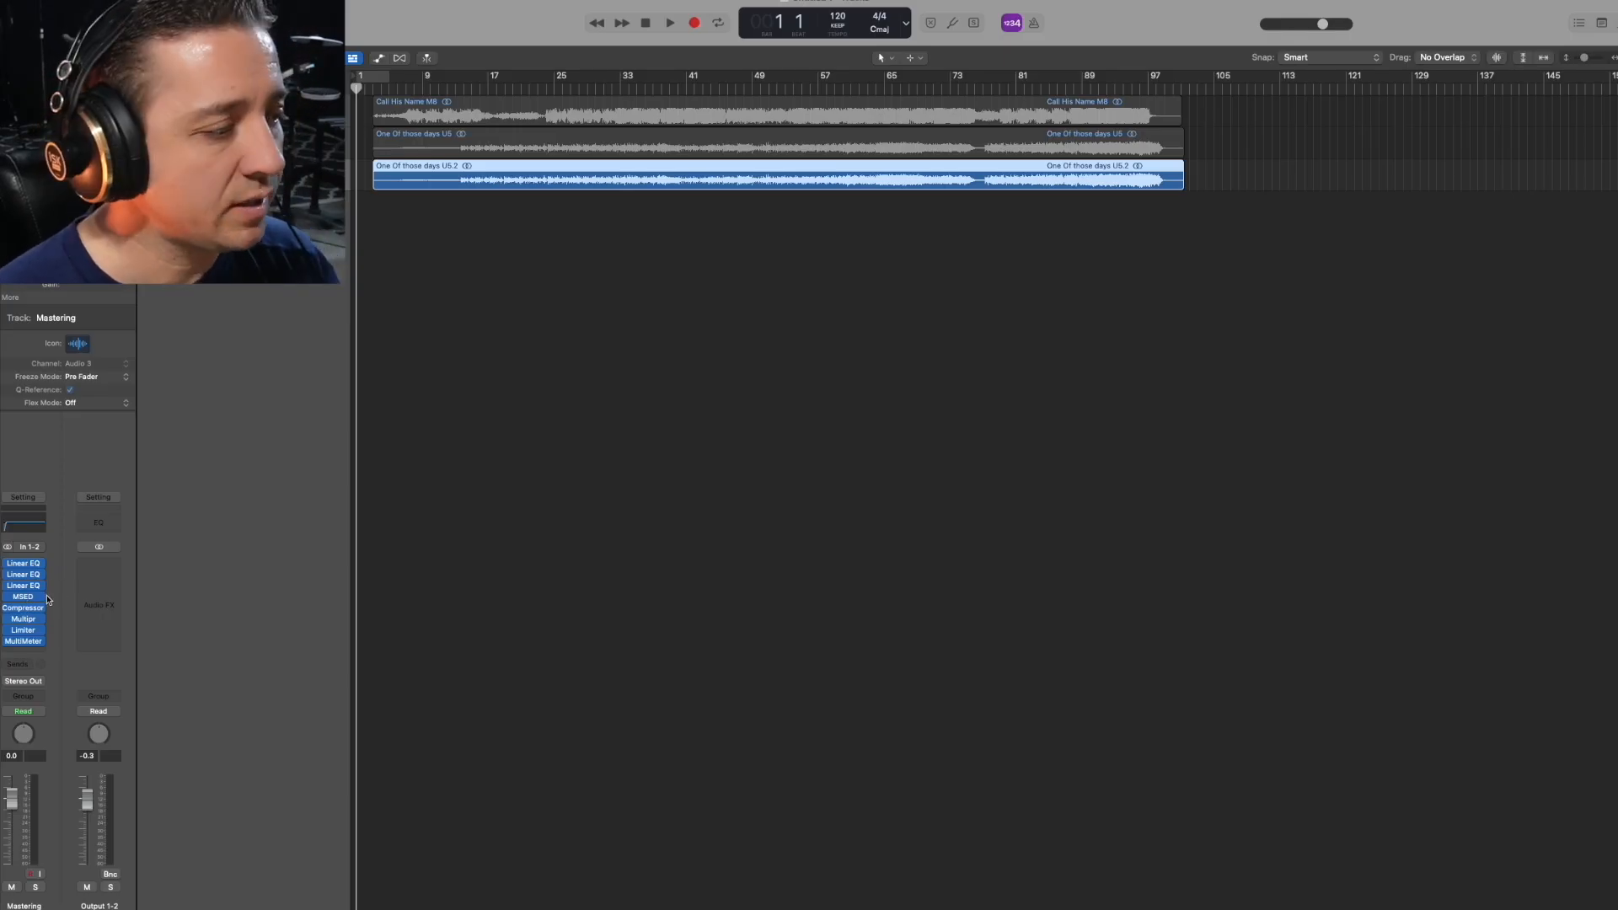
Step: Open the Mastering track's first Linear Phase EQ and set its 1040 Hz band to 1500 Hz and +1.0 dB, with the band switched off
{"action": "left_click", "coordinate": [23, 571]}
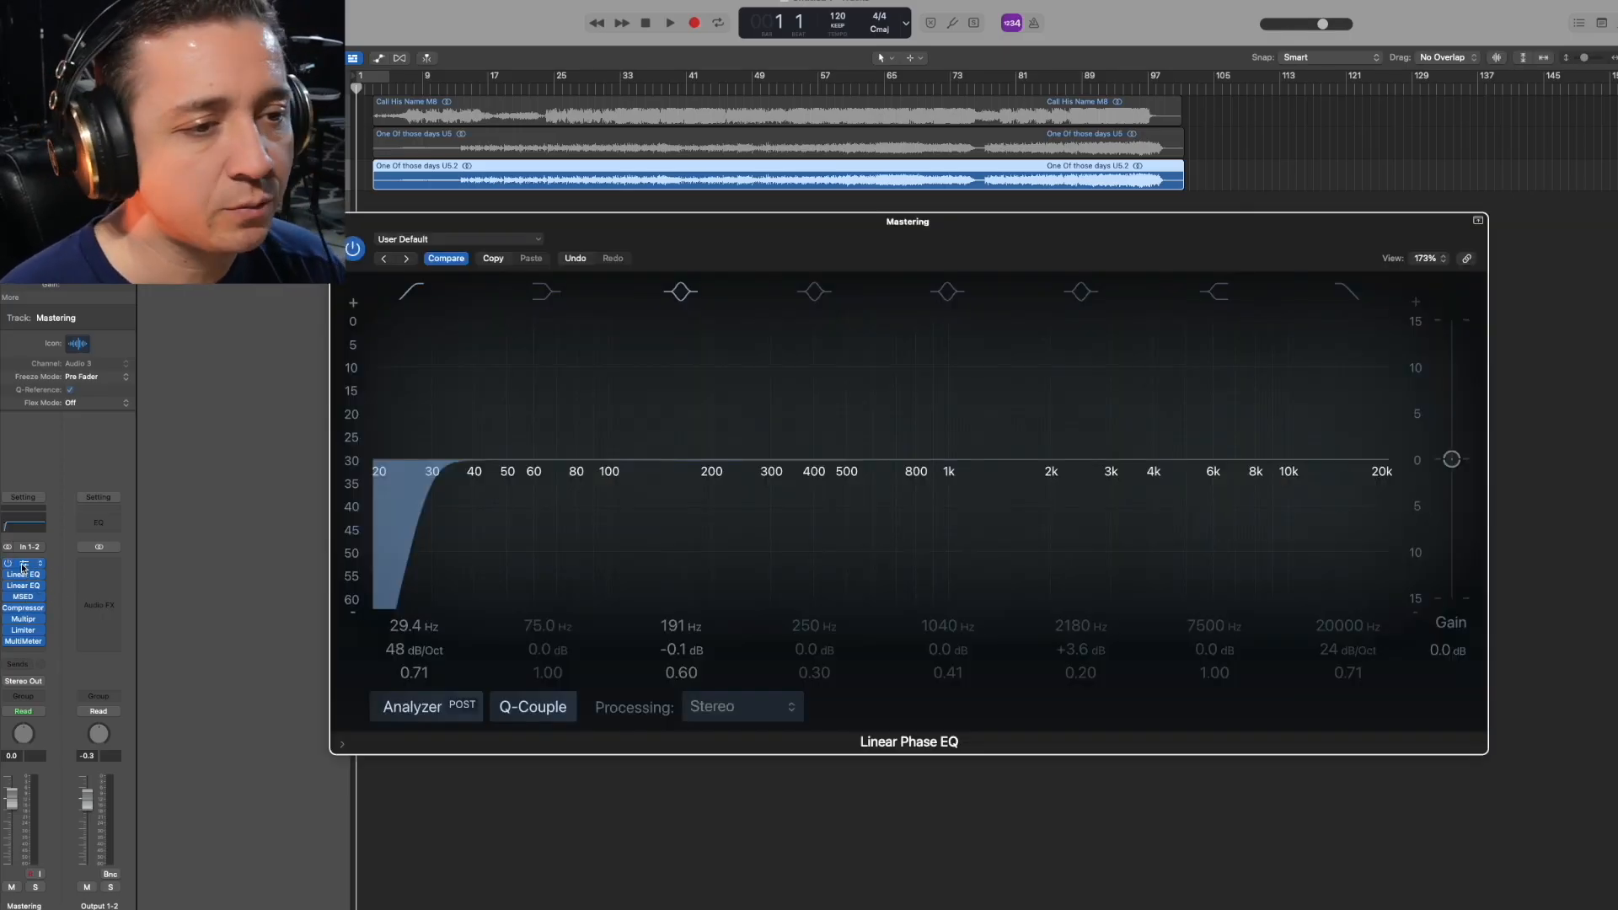
{"action": "left_click_drag", "start_coordinate": [811, 243], "coordinate": [785, 180]}
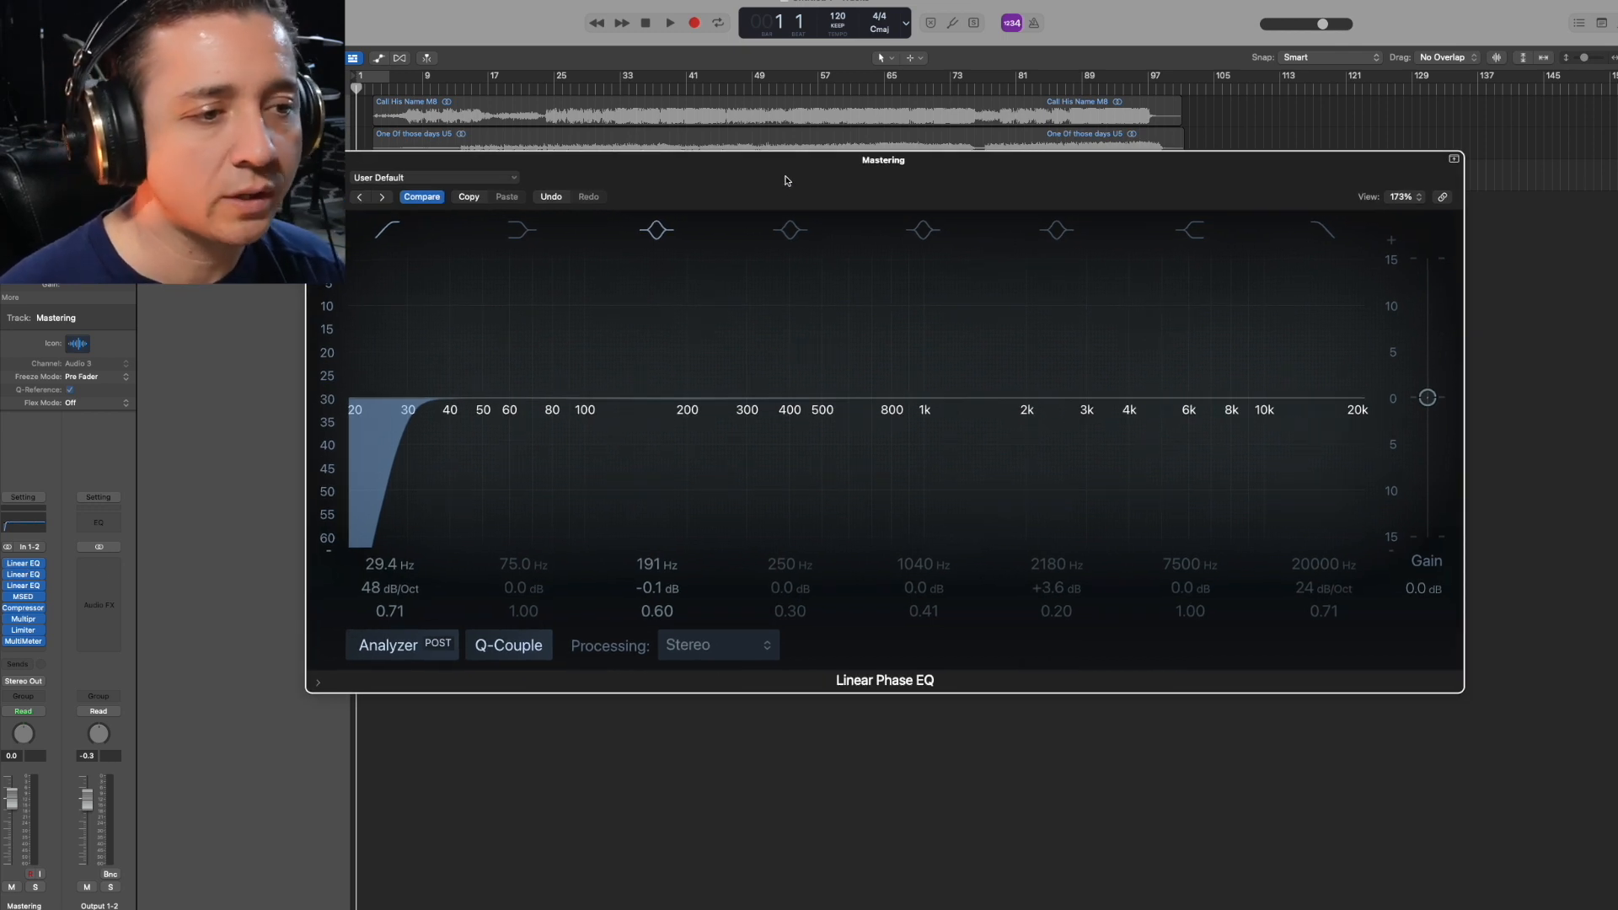
{"action": "left_click_drag", "start_coordinate": [933, 389], "coordinate": [984, 388]}
{"action": "left_click", "coordinate": [923, 228]}
{"action": "left_click", "coordinate": [1056, 230]}
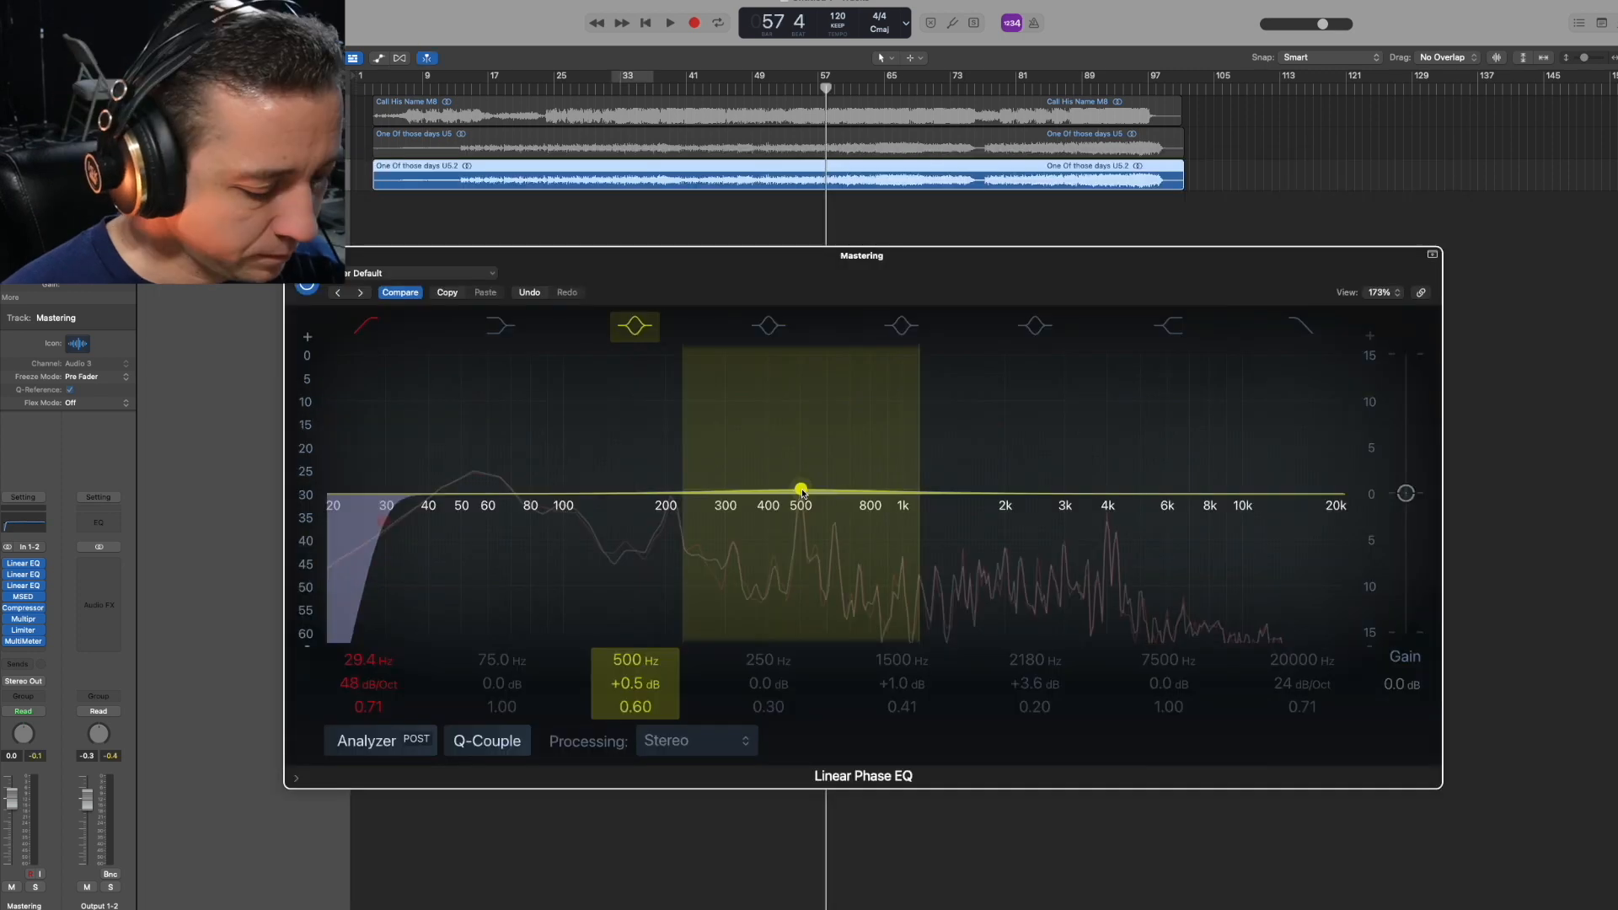
Step: Try boosting the first EQ's 500 Hz band to +6.8 dB at 476 Hz, narrow its Q, and sweep it into the high frequencies
{"action": "left_click_drag", "start_coordinate": [802, 493], "coordinate": [794, 431]}
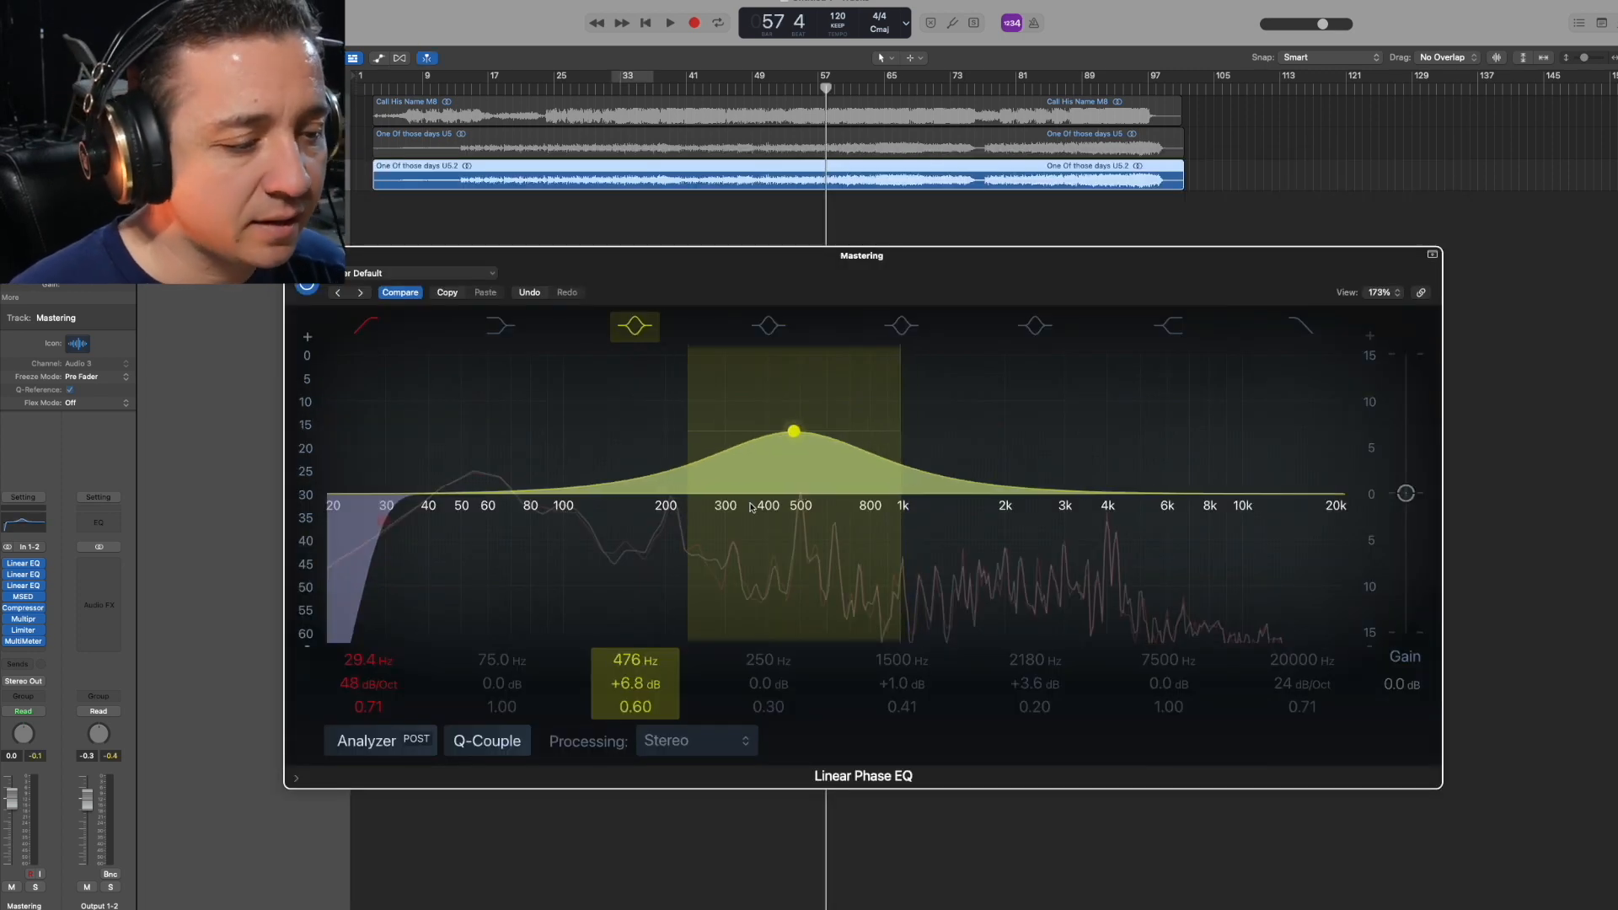
{"action": "left_click_drag", "start_coordinate": [646, 713], "coordinate": [646, 708]}
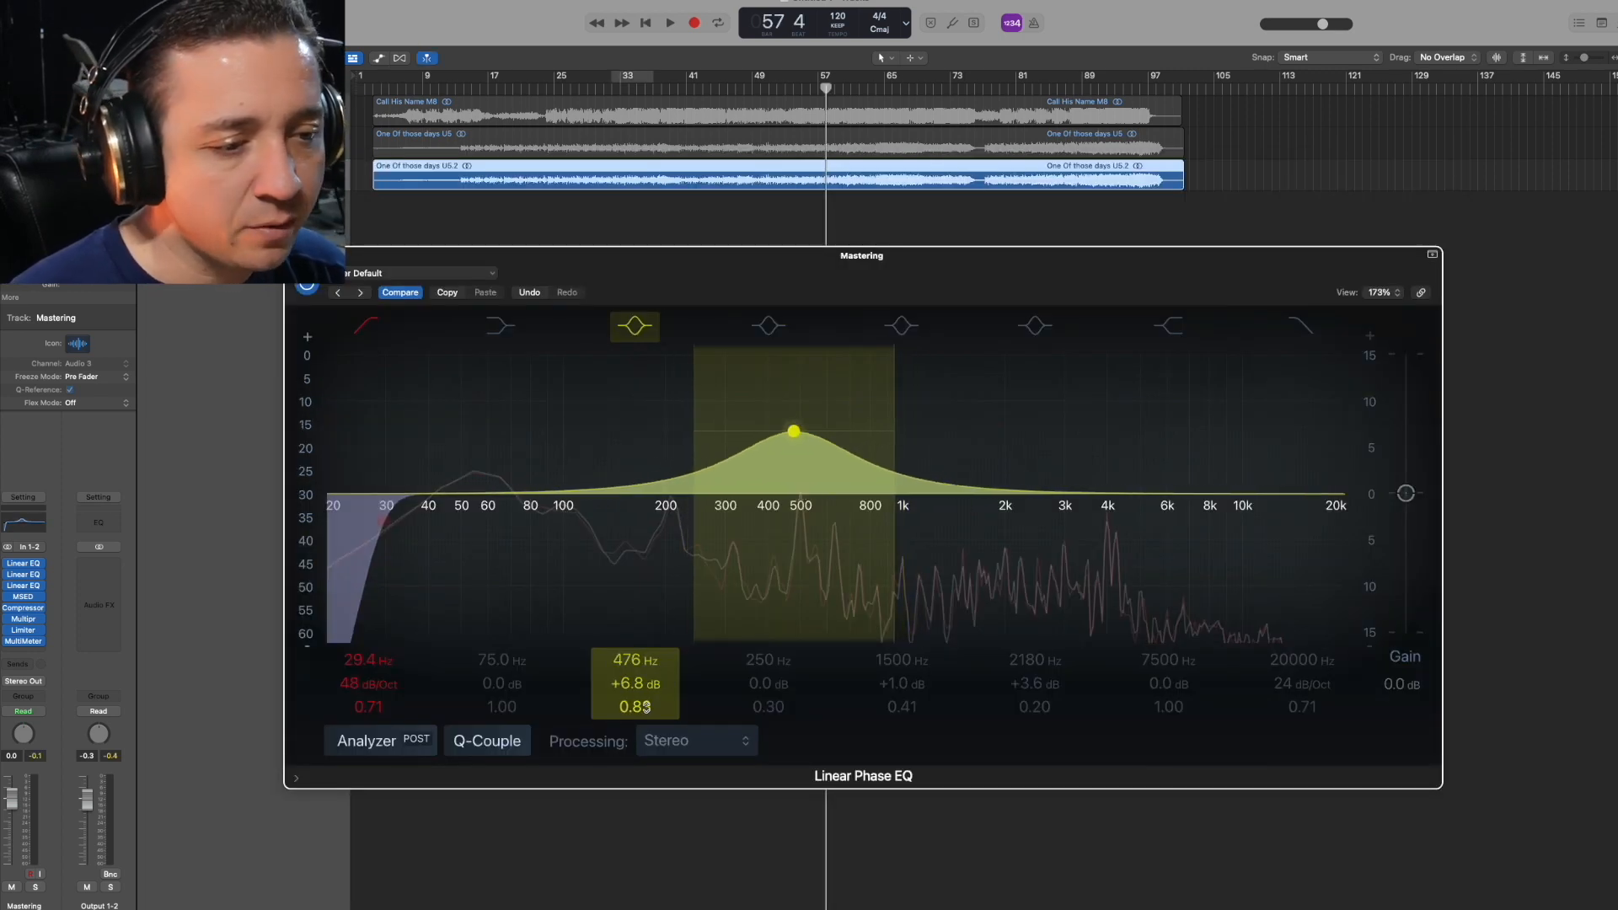
{"action": "left_click_drag", "start_coordinate": [794, 432], "coordinate": [1209, 422]}
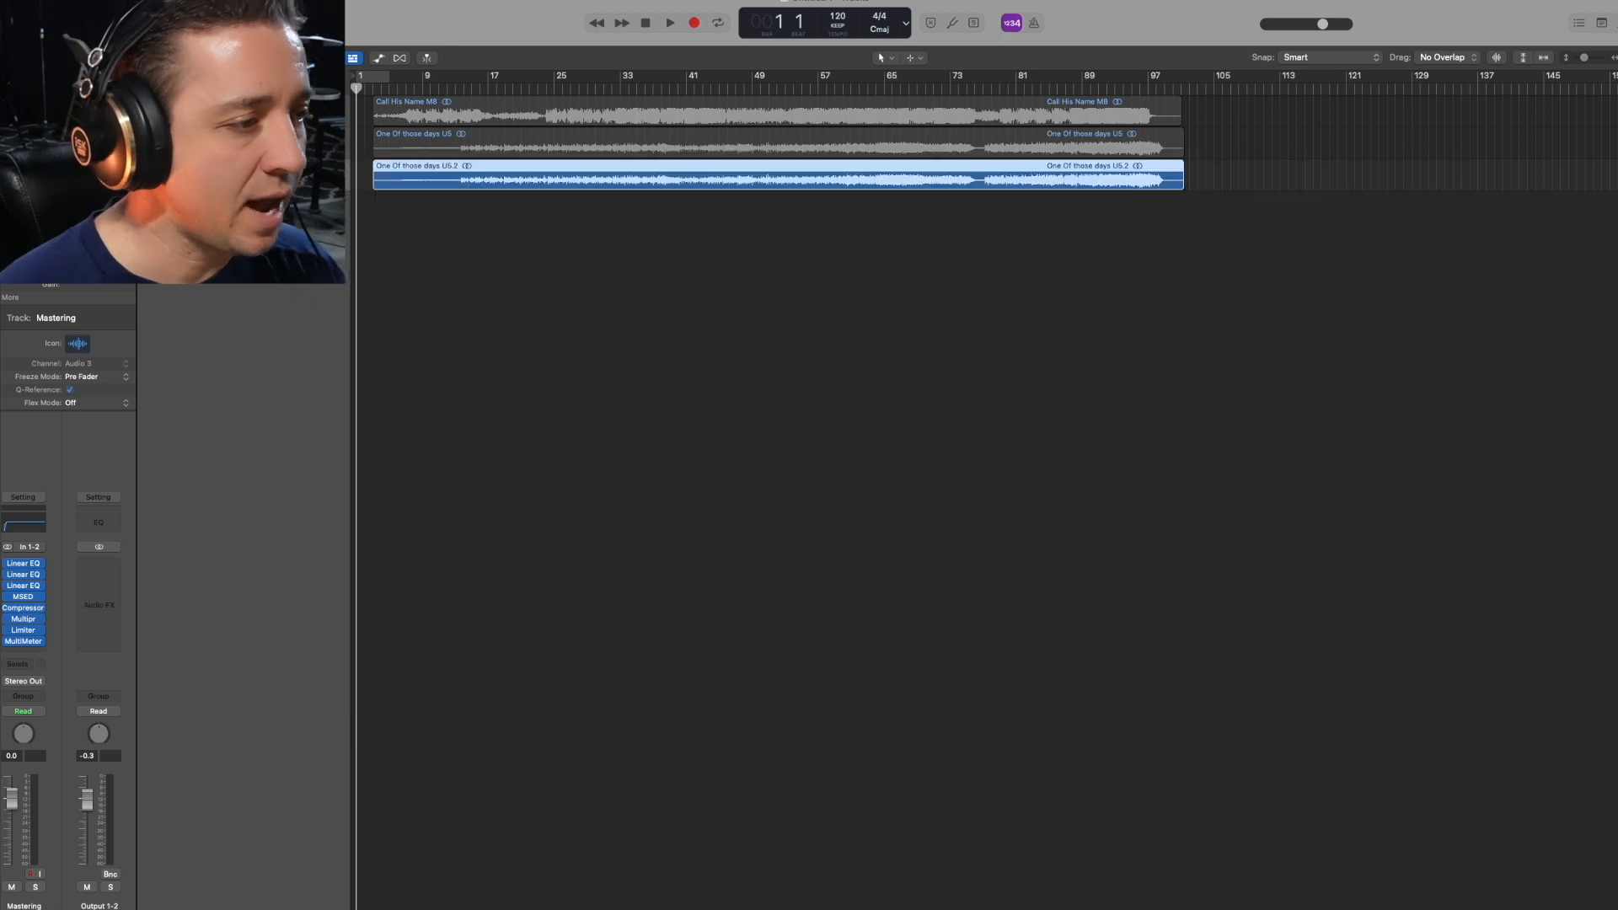
Step: Examine the second Linear Phase EQ's processing mode and compare it with that of the first Linear Phase EQ, closing the first
{"action": "mouse_move", "coordinate": [23, 576]}
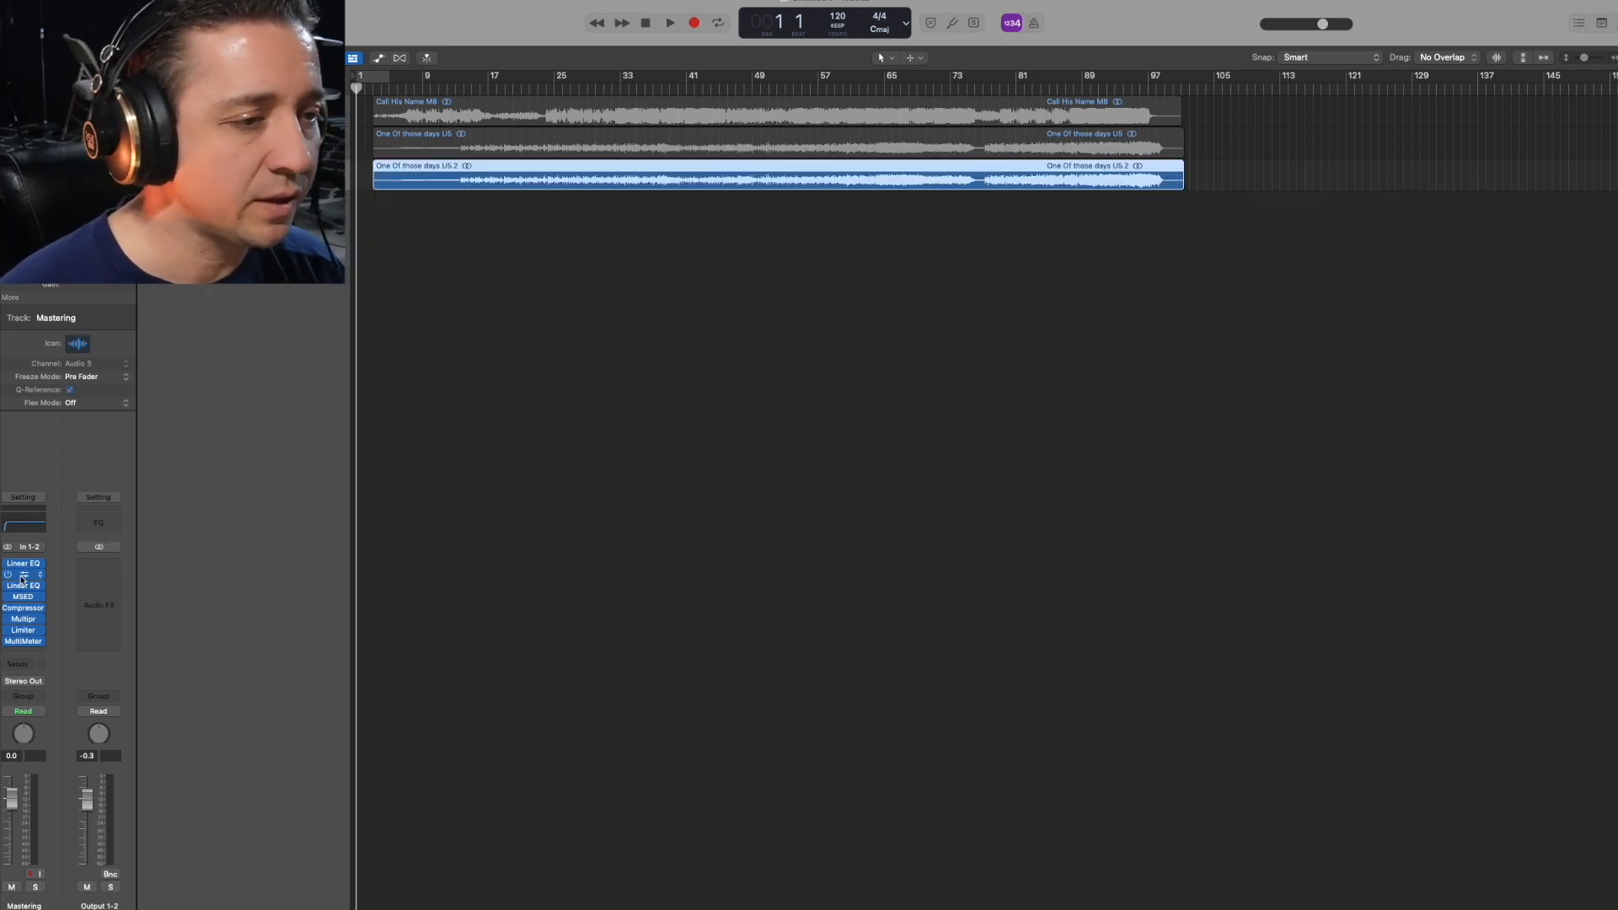
{"action": "left_click", "coordinate": [24, 574]}
{"action": "left_click_drag", "start_coordinate": [1084, 166], "coordinate": [753, 96]}
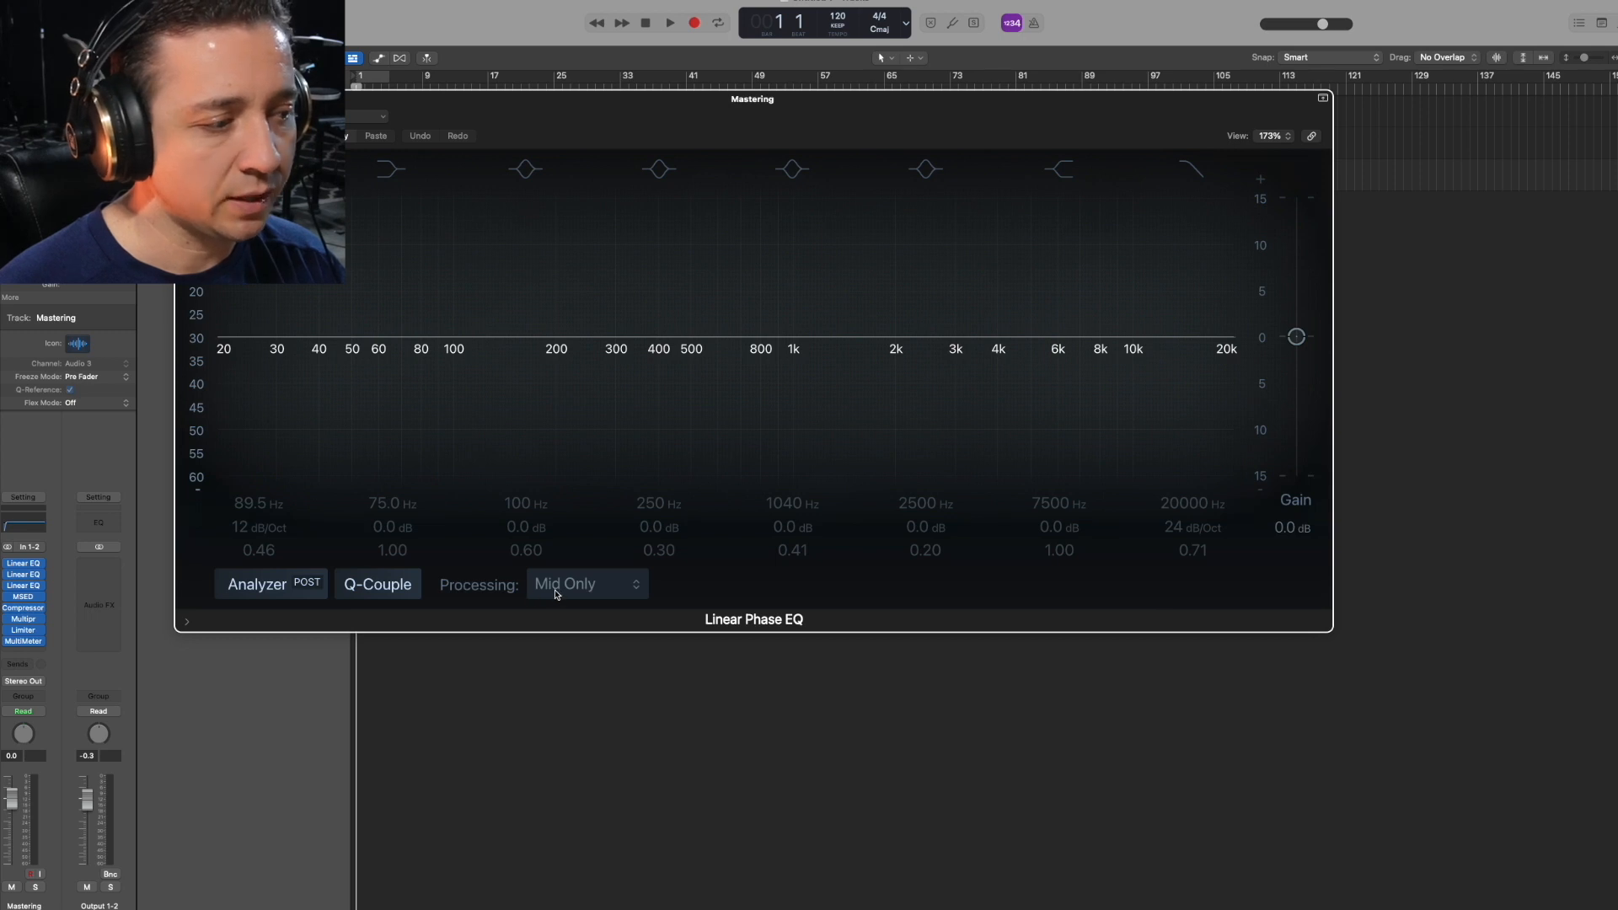
{"action": "left_click", "coordinate": [23, 569]}
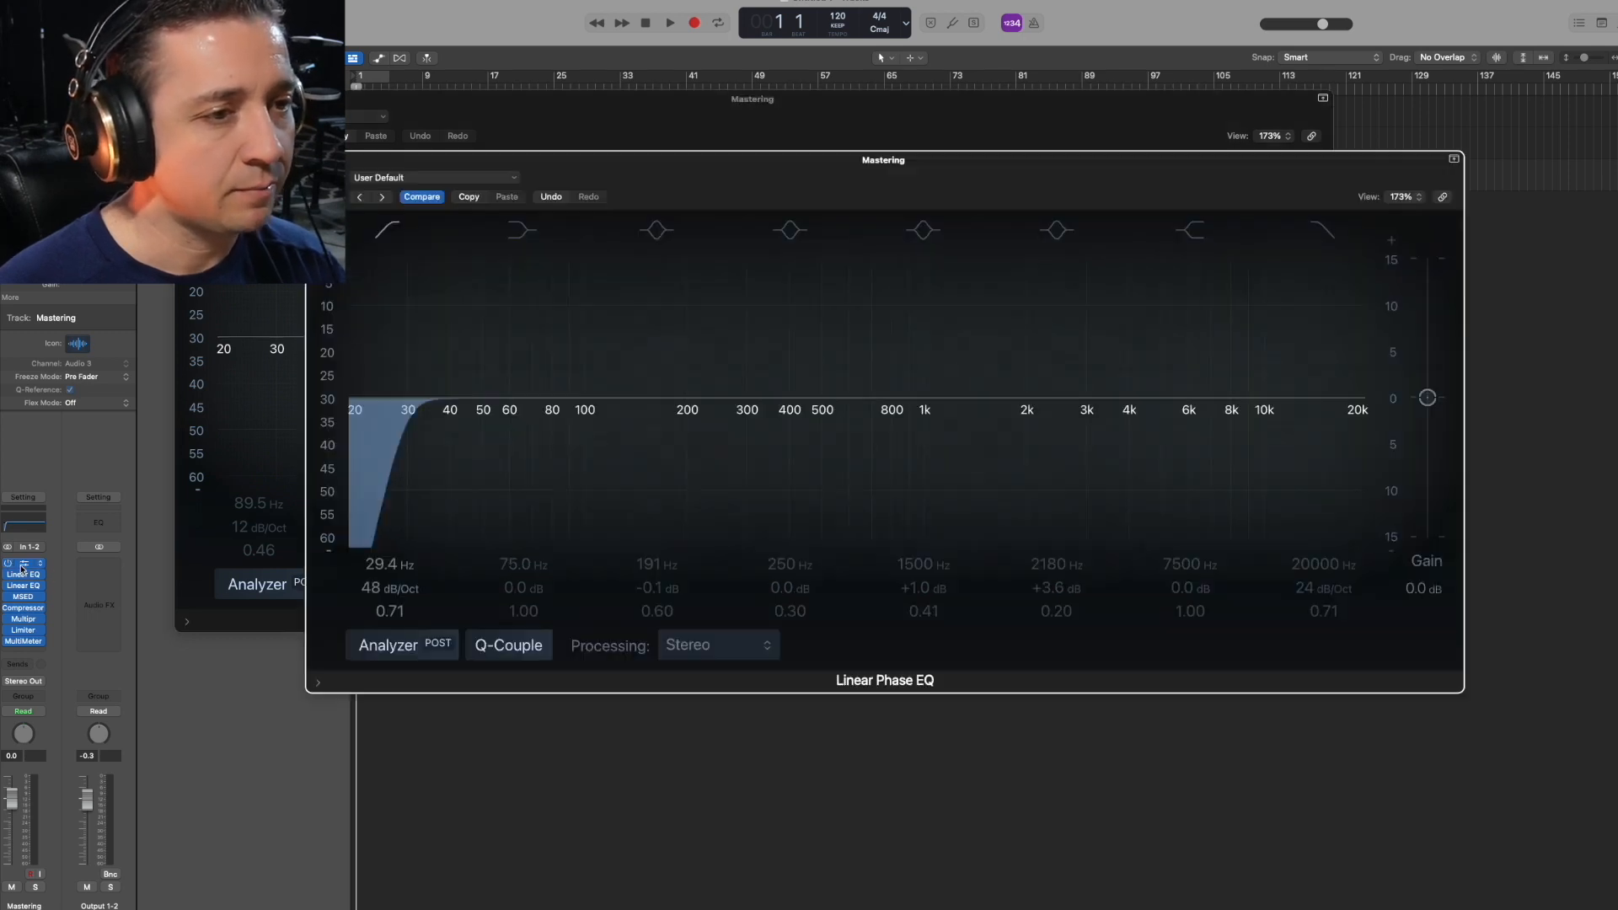
{"action": "left_click_drag", "start_coordinate": [712, 155], "coordinate": [640, 105]}
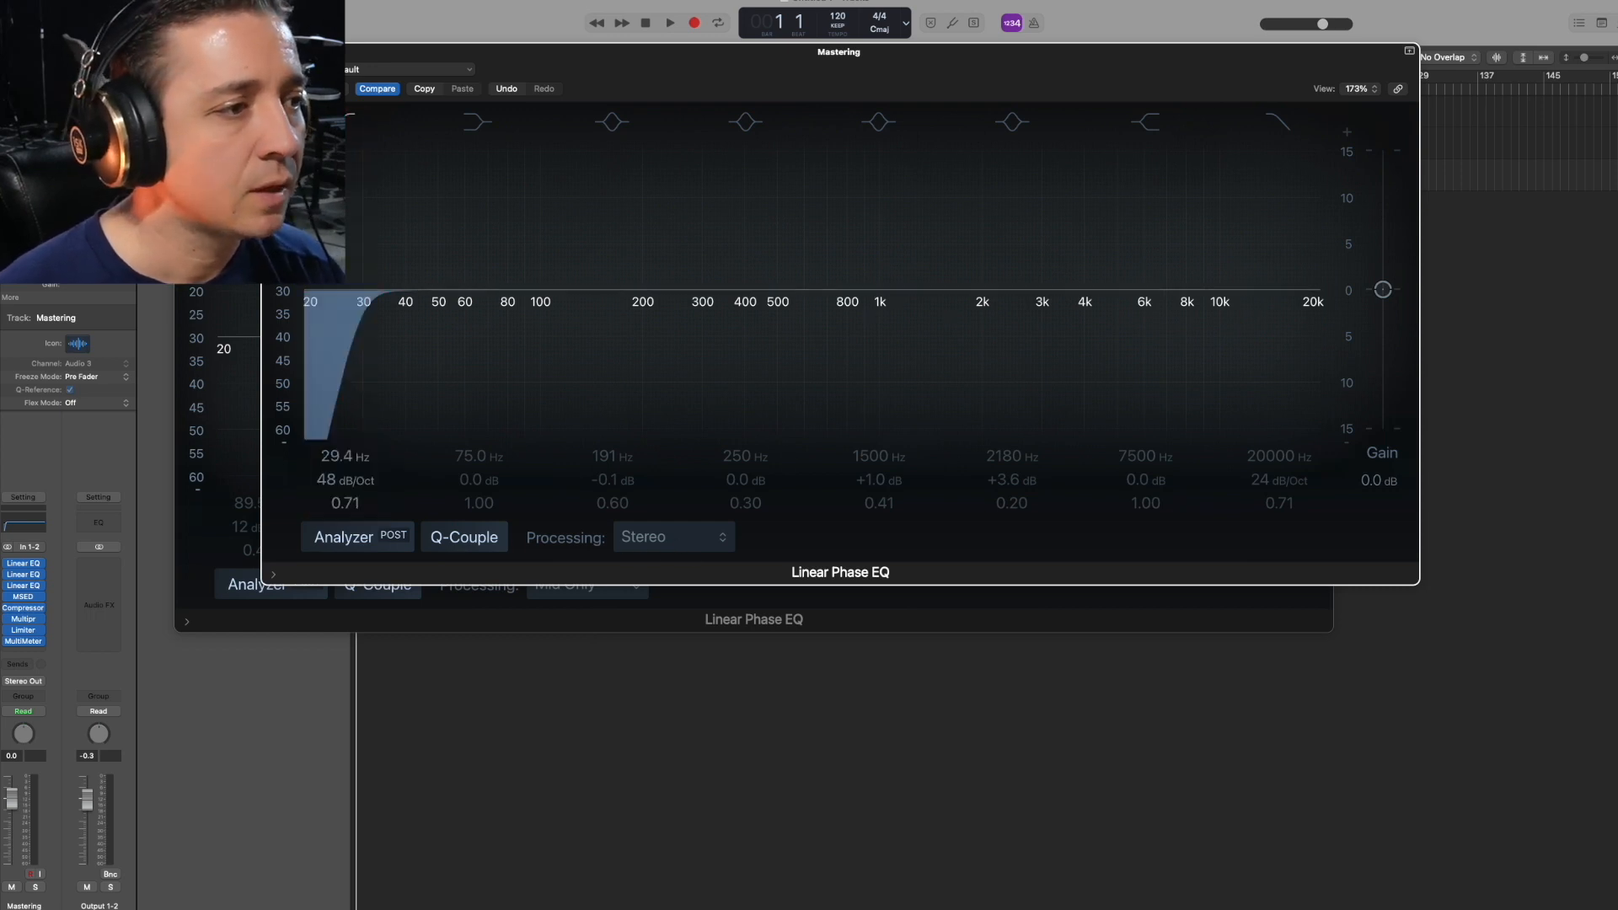
{"action": "left_click", "coordinate": [274, 52]}
Step: Review the available processing modes of the second Linear Phase EQ, keep Mid Only, and close the plug-in
{"action": "left_click_drag", "start_coordinate": [287, 99], "coordinate": [285, 85]}
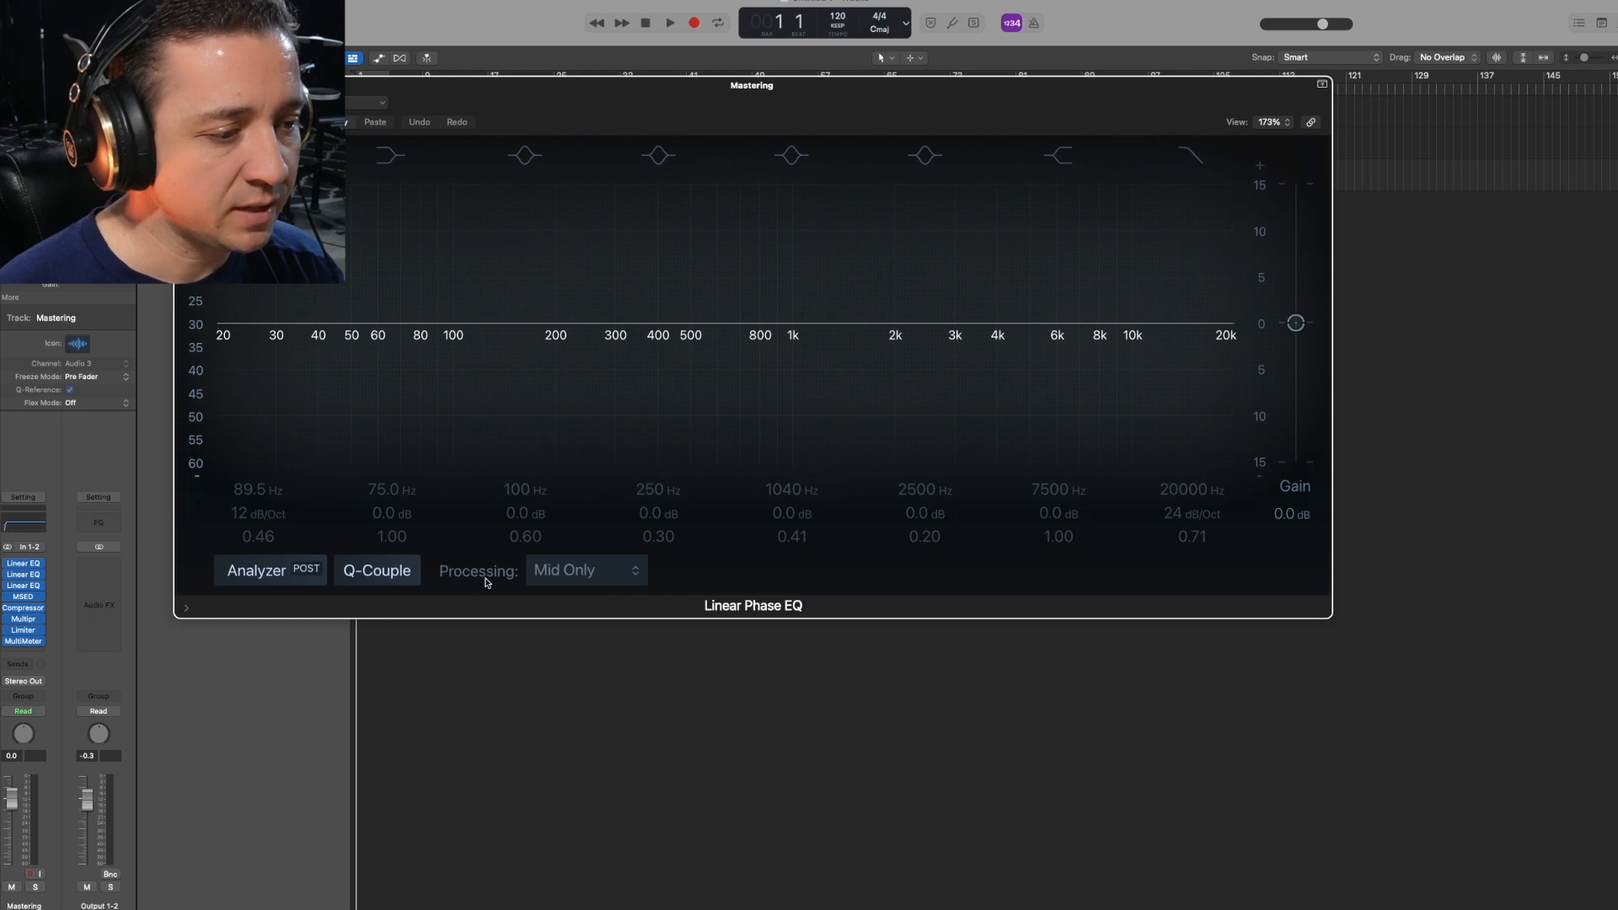
{"action": "left_click", "coordinate": [636, 574]}
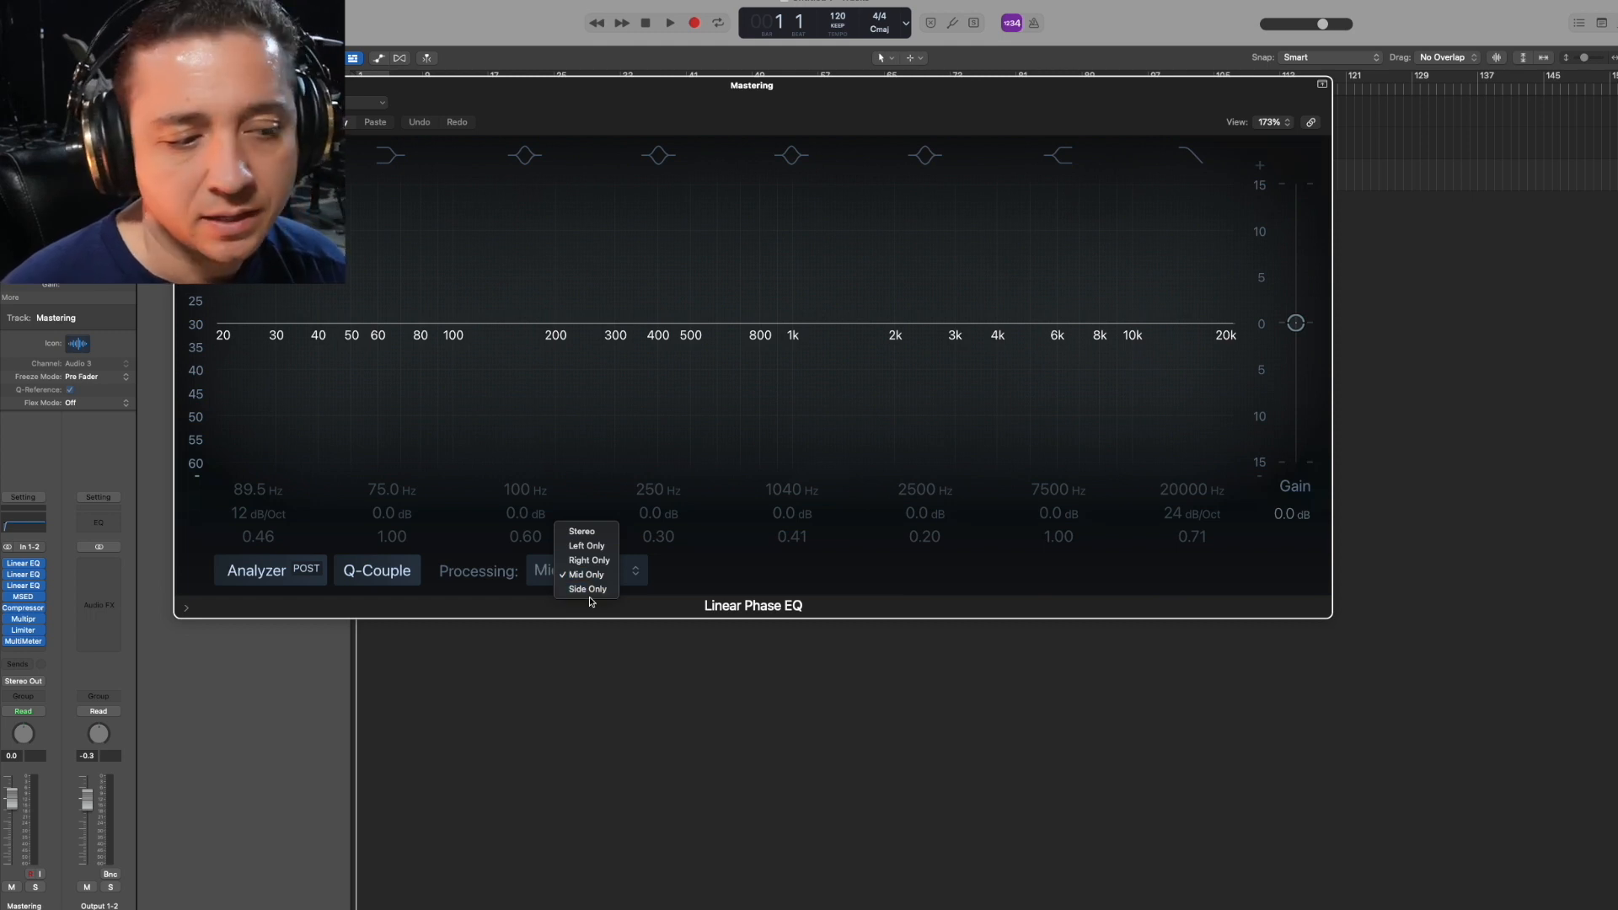
{"action": "left_click", "coordinate": [434, 101]}
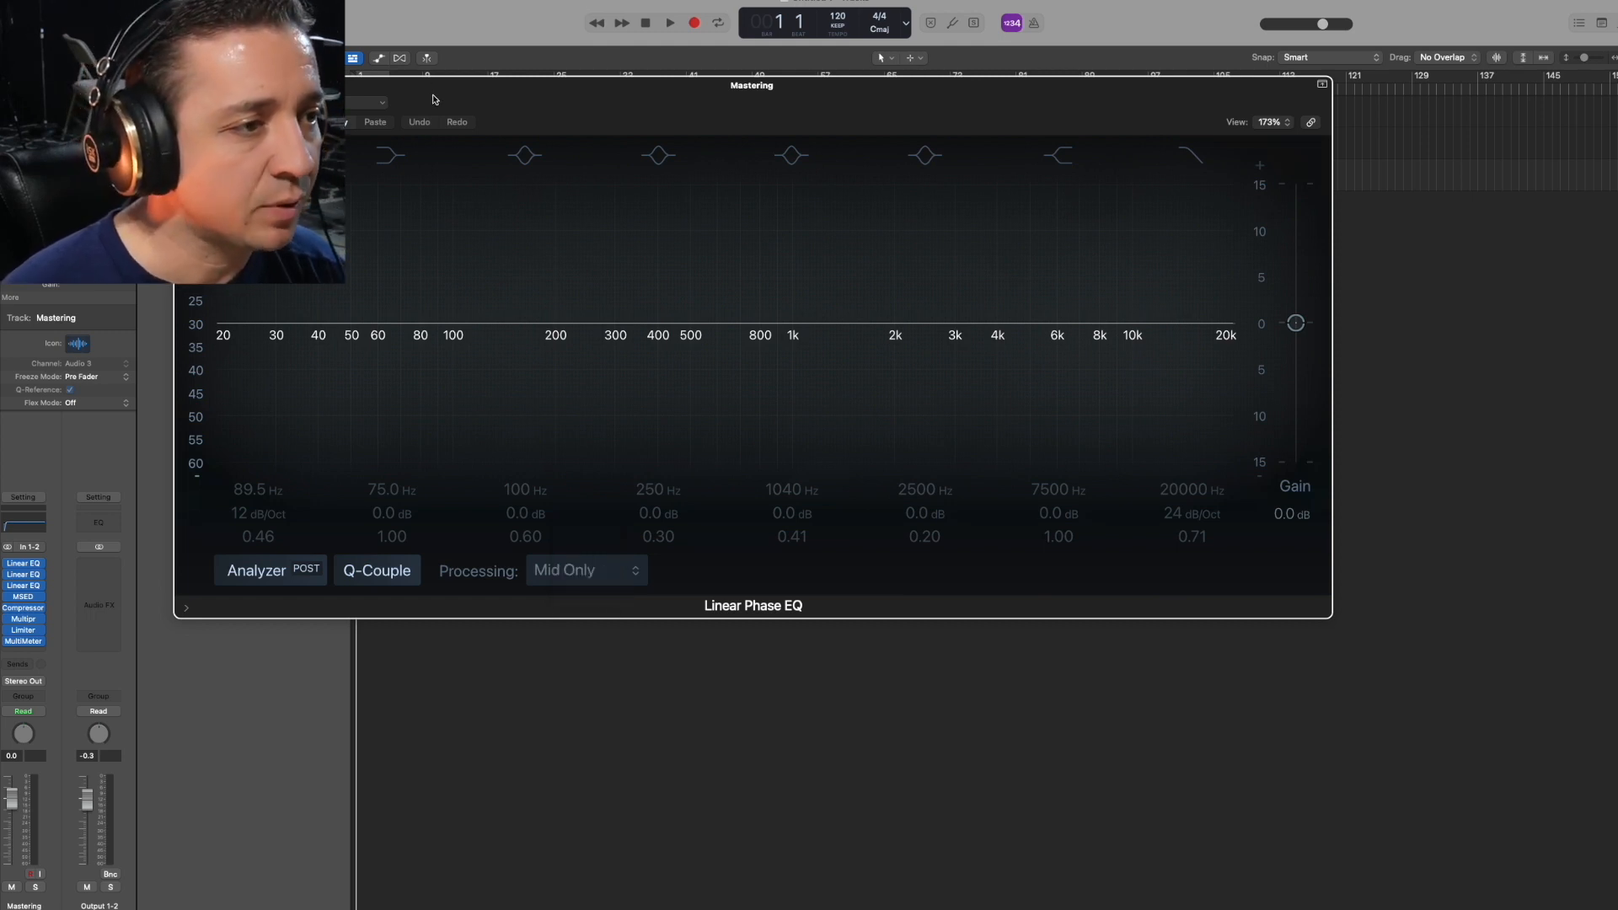
{"action": "left_click", "coordinate": [185, 85]}
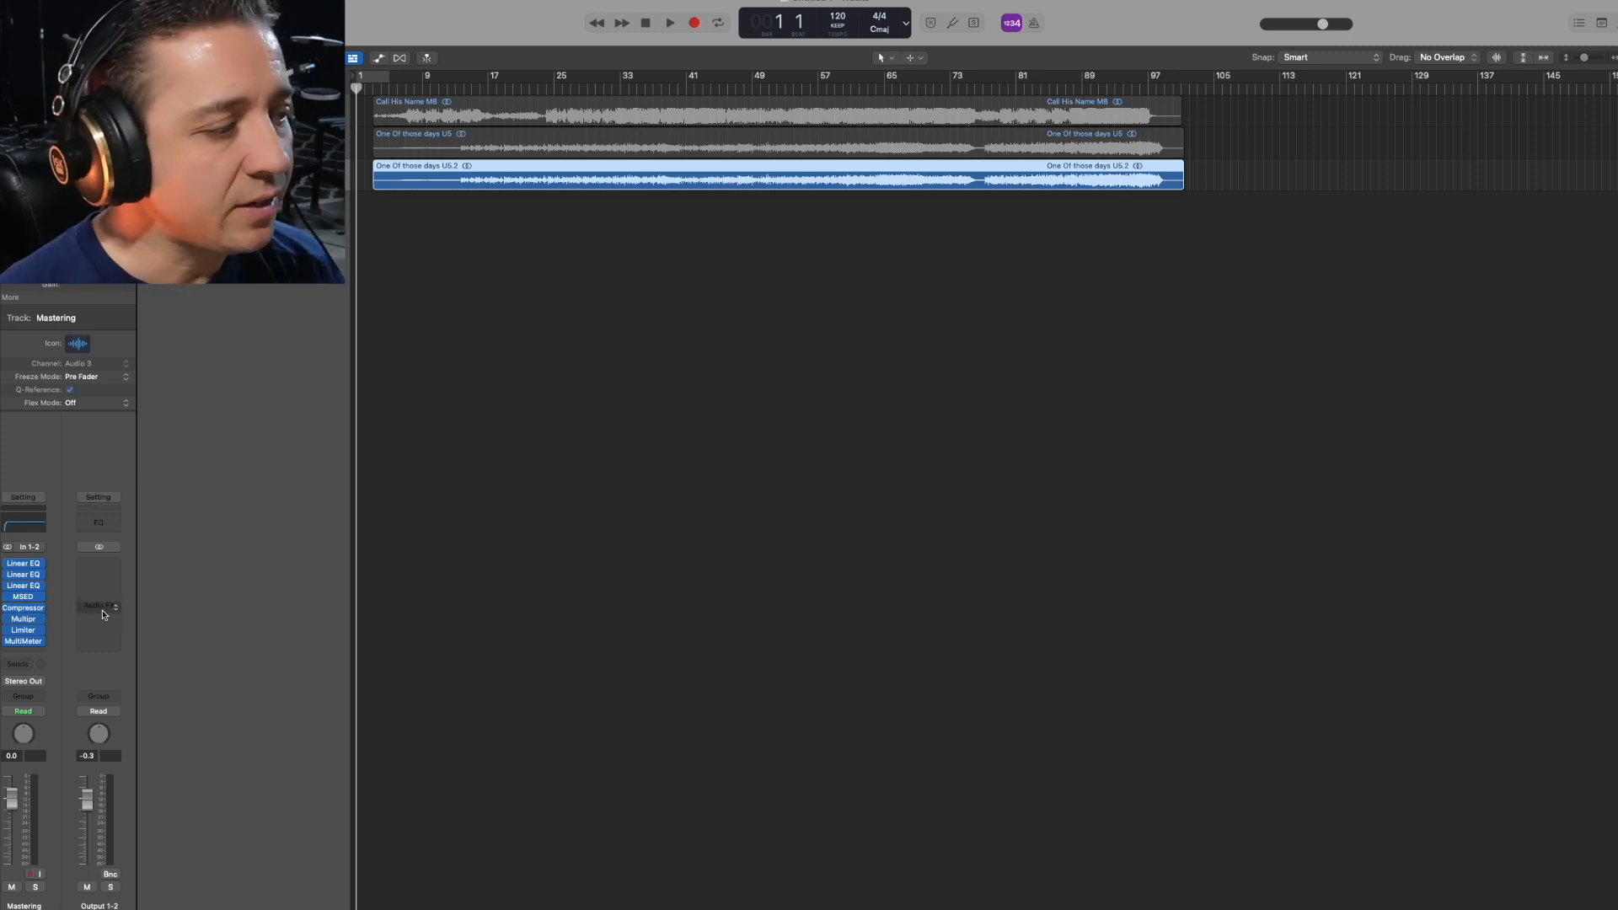
Step: Open the third Linear Phase EQ, compare its processing mode with the second one's, and keep only the third open
{"action": "left_click", "coordinate": [23, 586]}
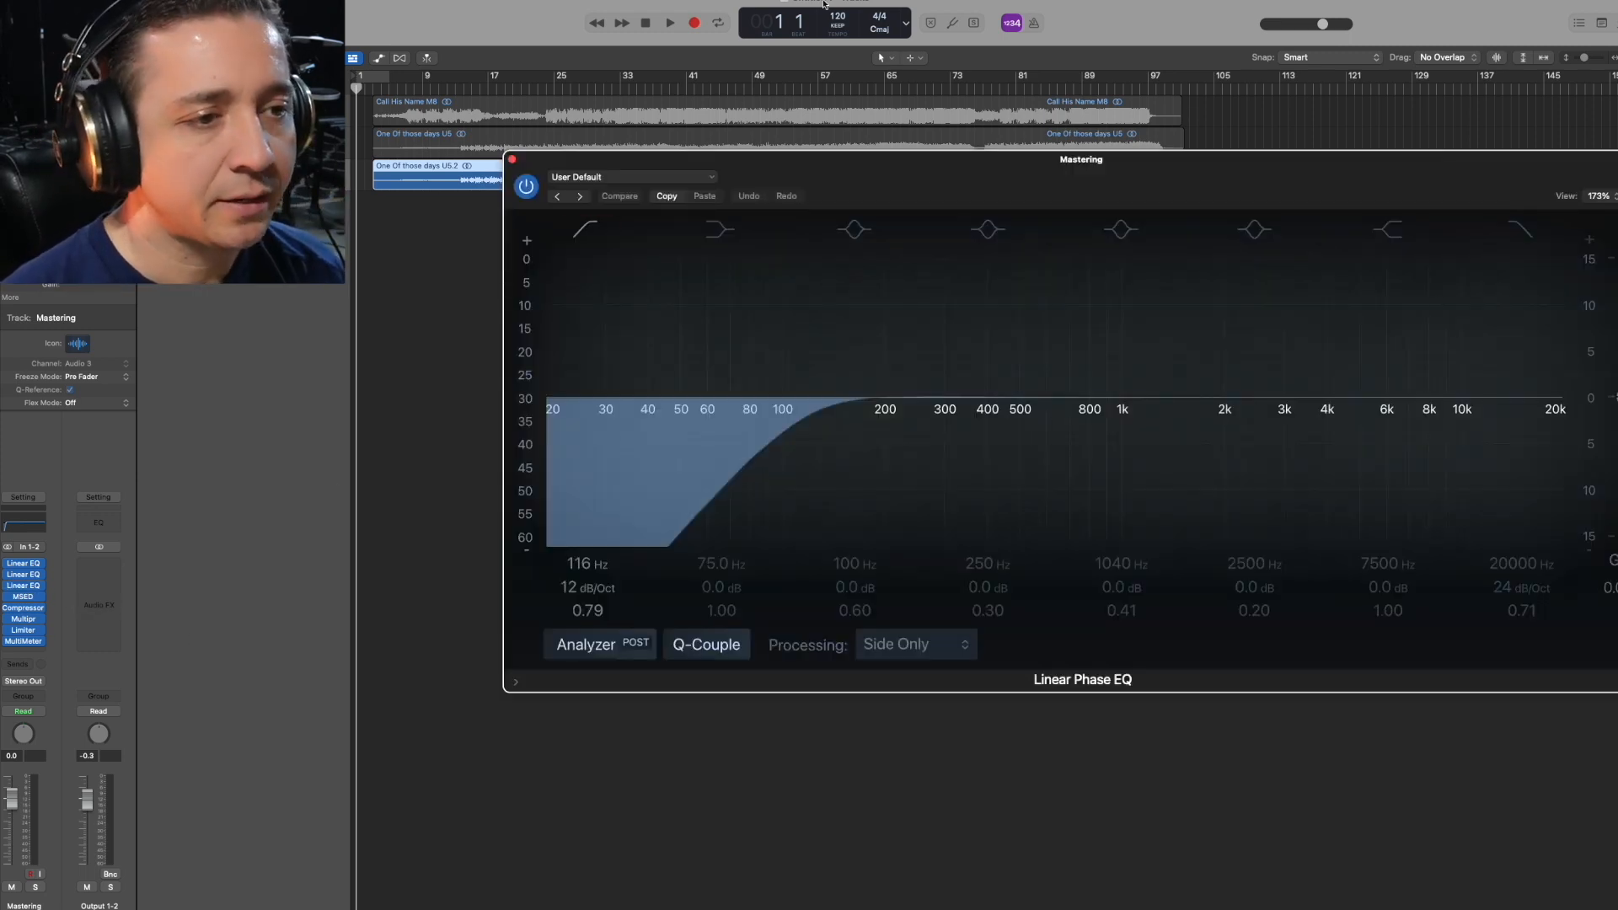
{"action": "left_click_drag", "start_coordinate": [977, 161], "coordinate": [833, 59]}
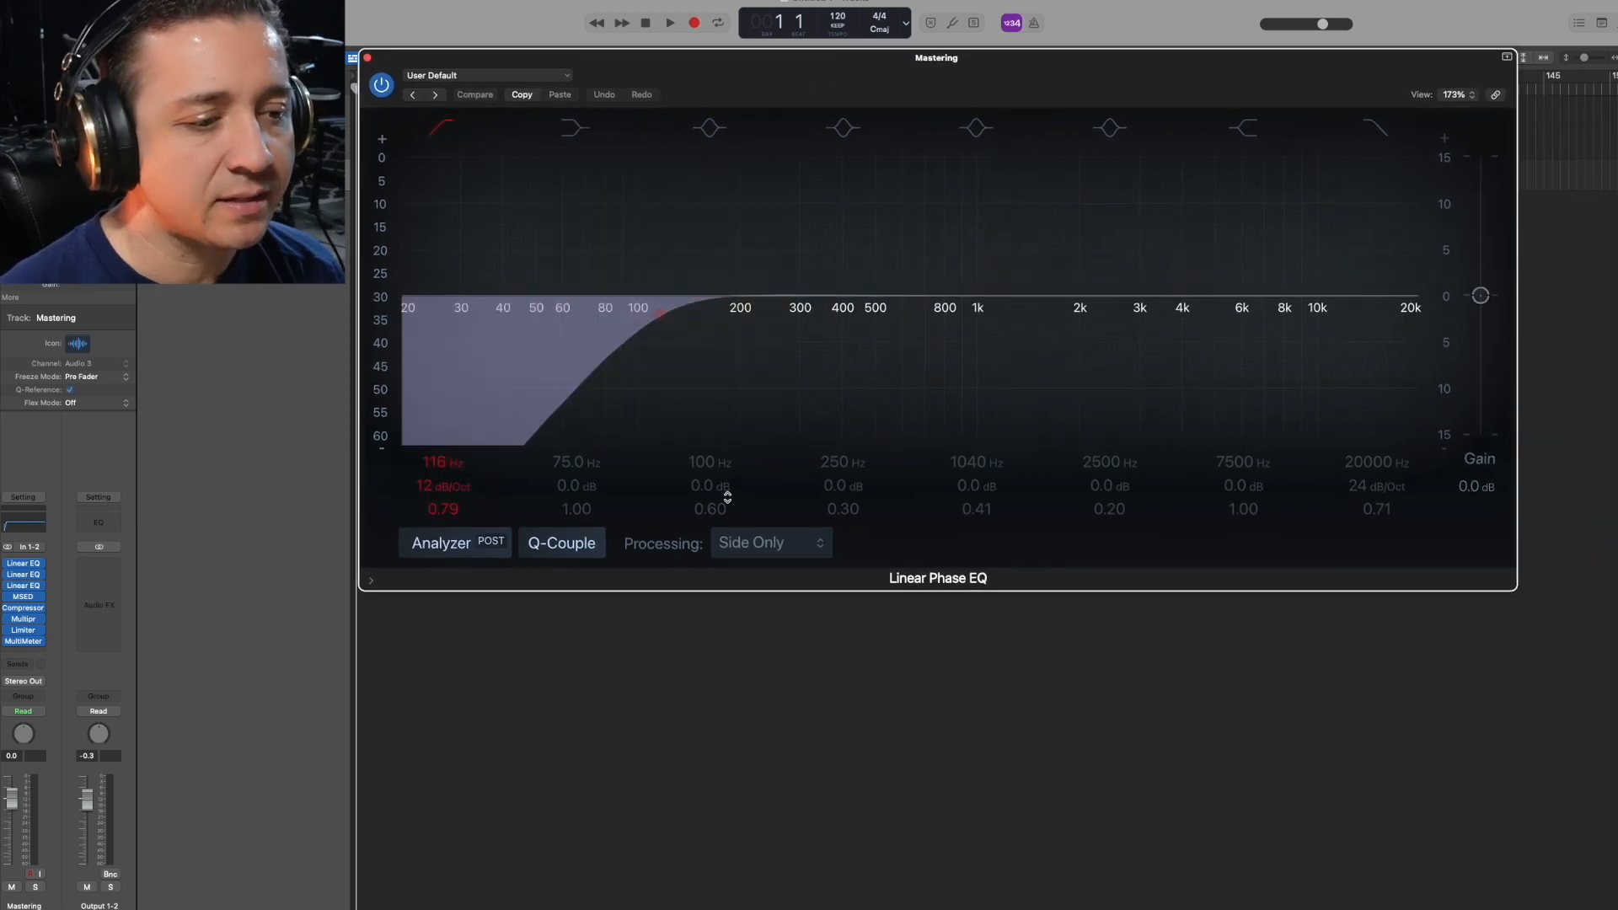
{"action": "left_click", "coordinate": [24, 574]}
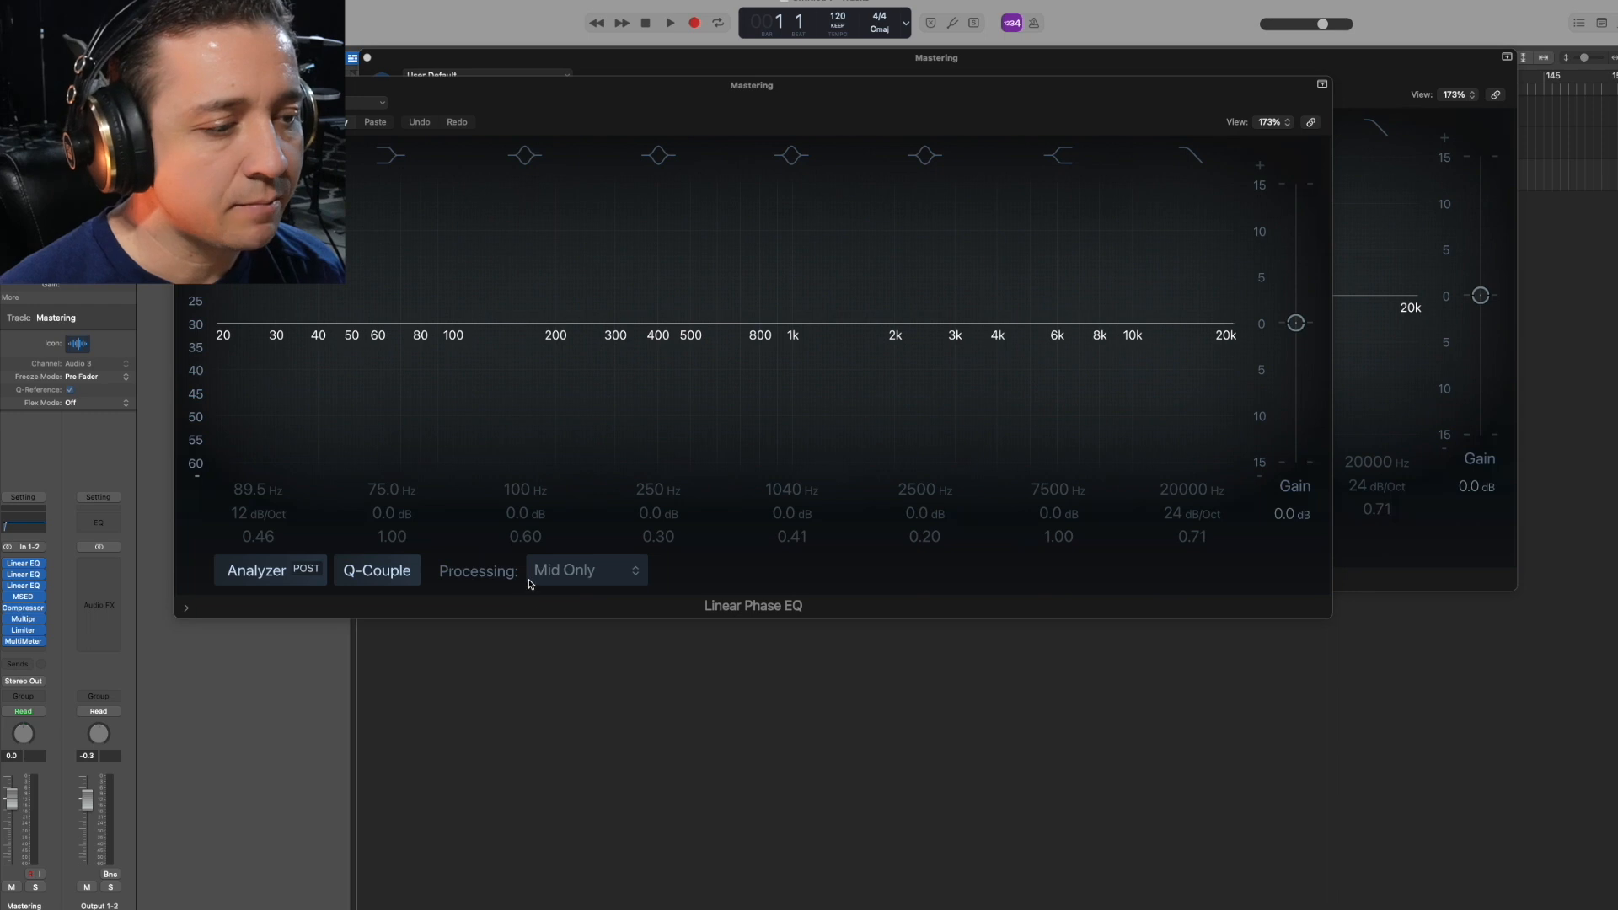
{"action": "left_click", "coordinate": [182, 85]}
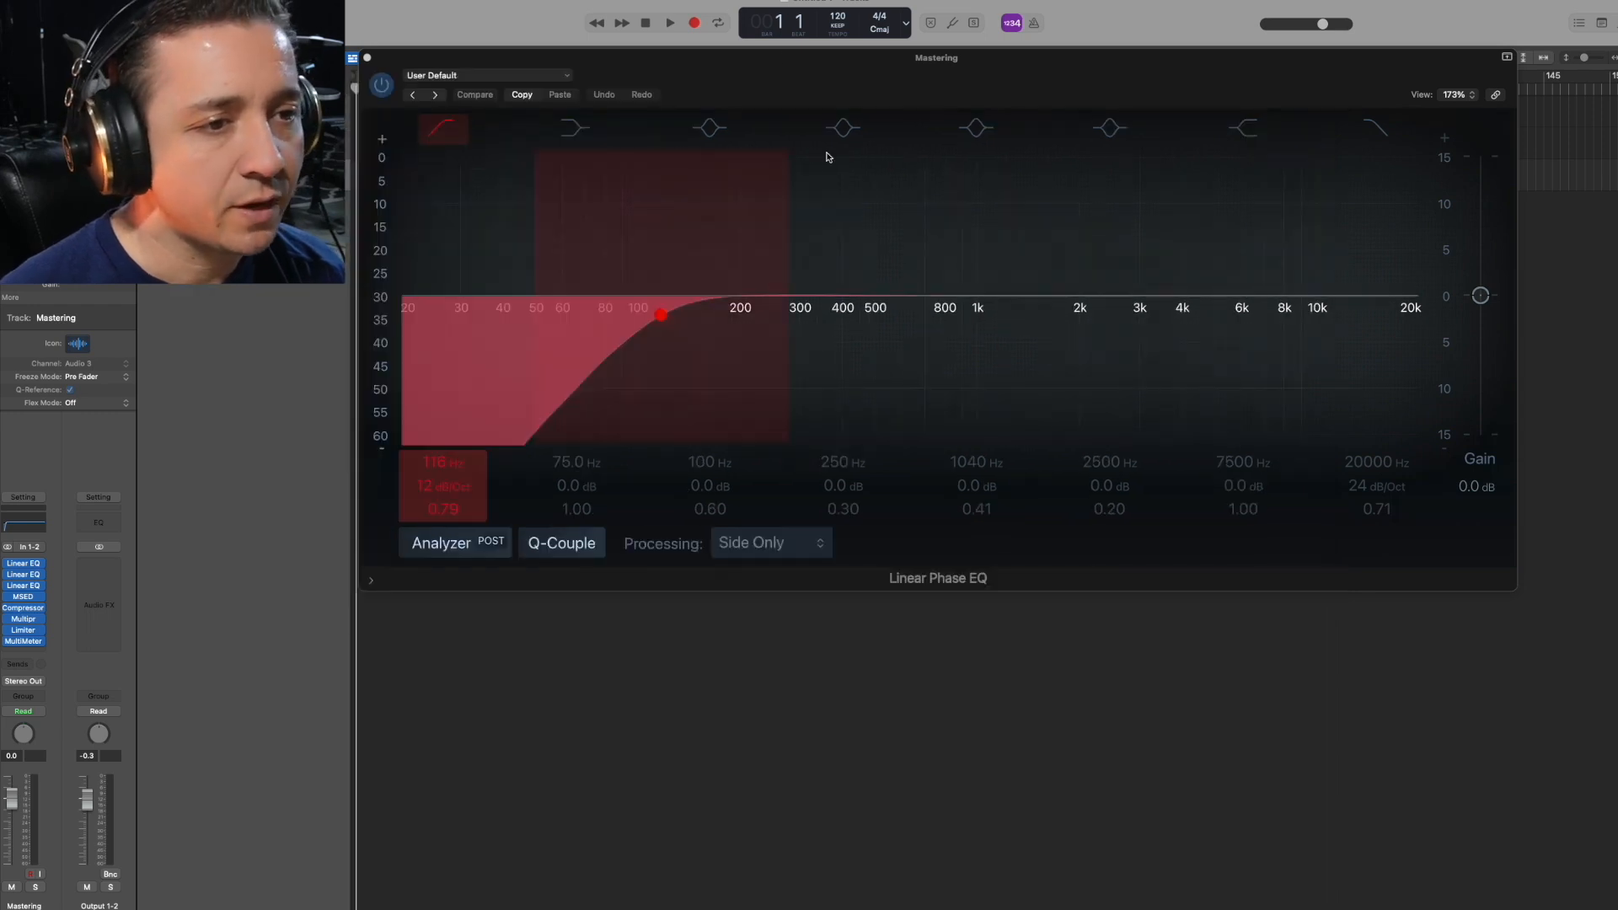
{"action": "left_click_drag", "start_coordinate": [766, 57], "coordinate": [696, 58]}
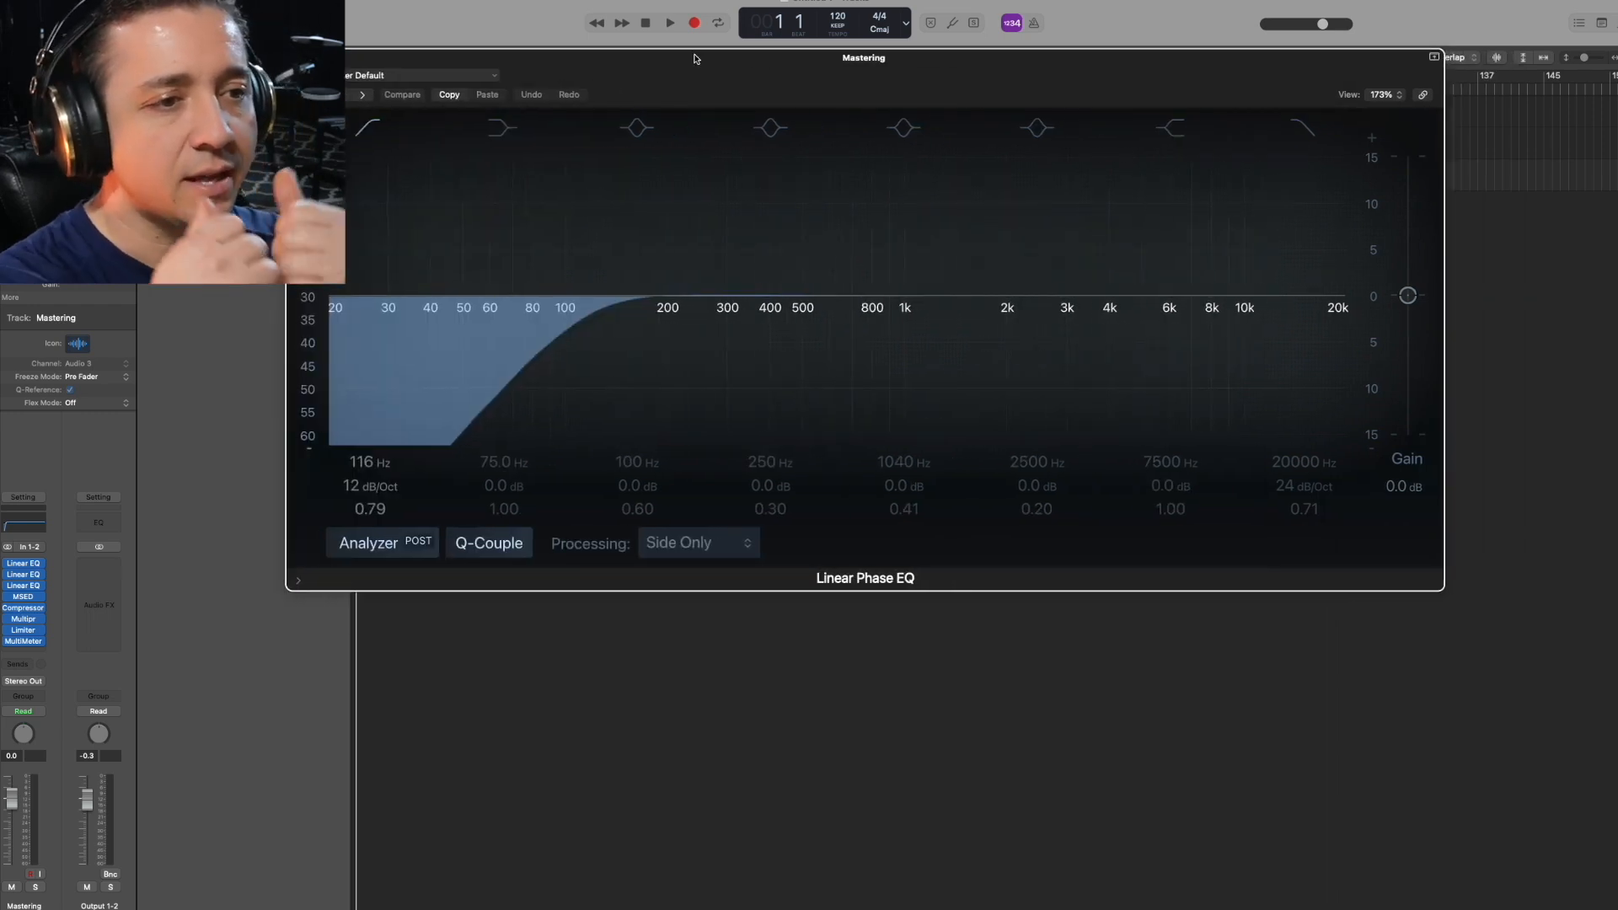
Step: Play the track and adjust the low-cut frequency of the Side Only EQ to about 112 Hz
{"action": "key", "text": "space"}
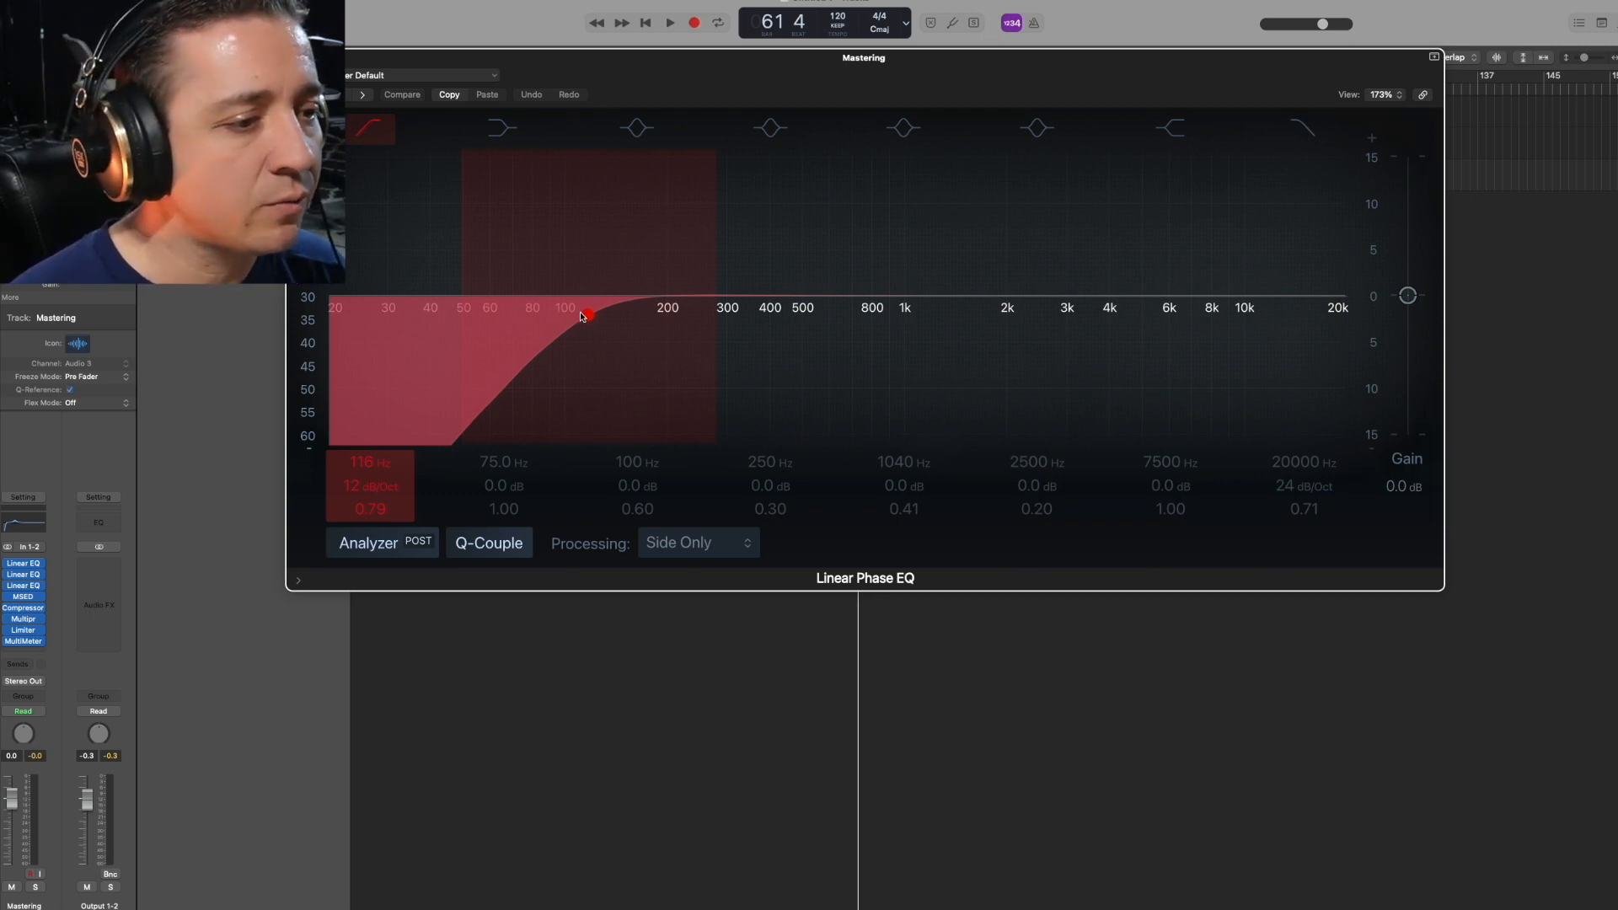
{"action": "mouse_move", "coordinate": [589, 316]}
{"action": "left_mouse_down"}
{"action": "mouse_move", "coordinate": [700, 311]}
{"action": "mouse_move", "coordinate": [583, 316]}
{"action": "left_mouse_up"}
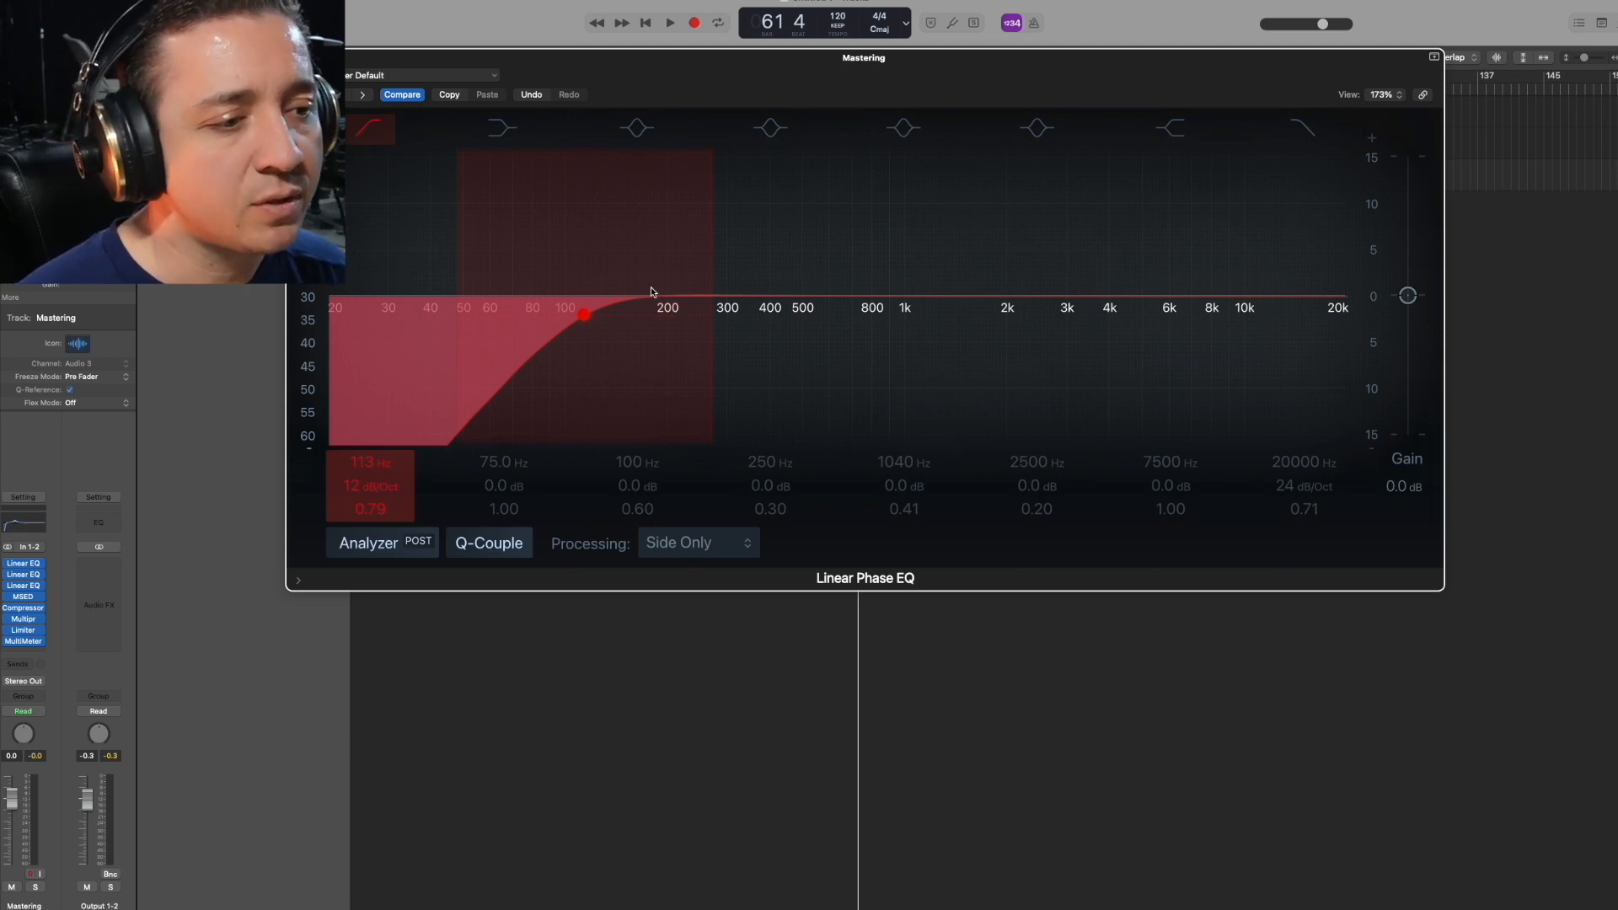
{"action": "left_click_drag", "start_coordinate": [583, 316], "coordinate": [593, 316]}
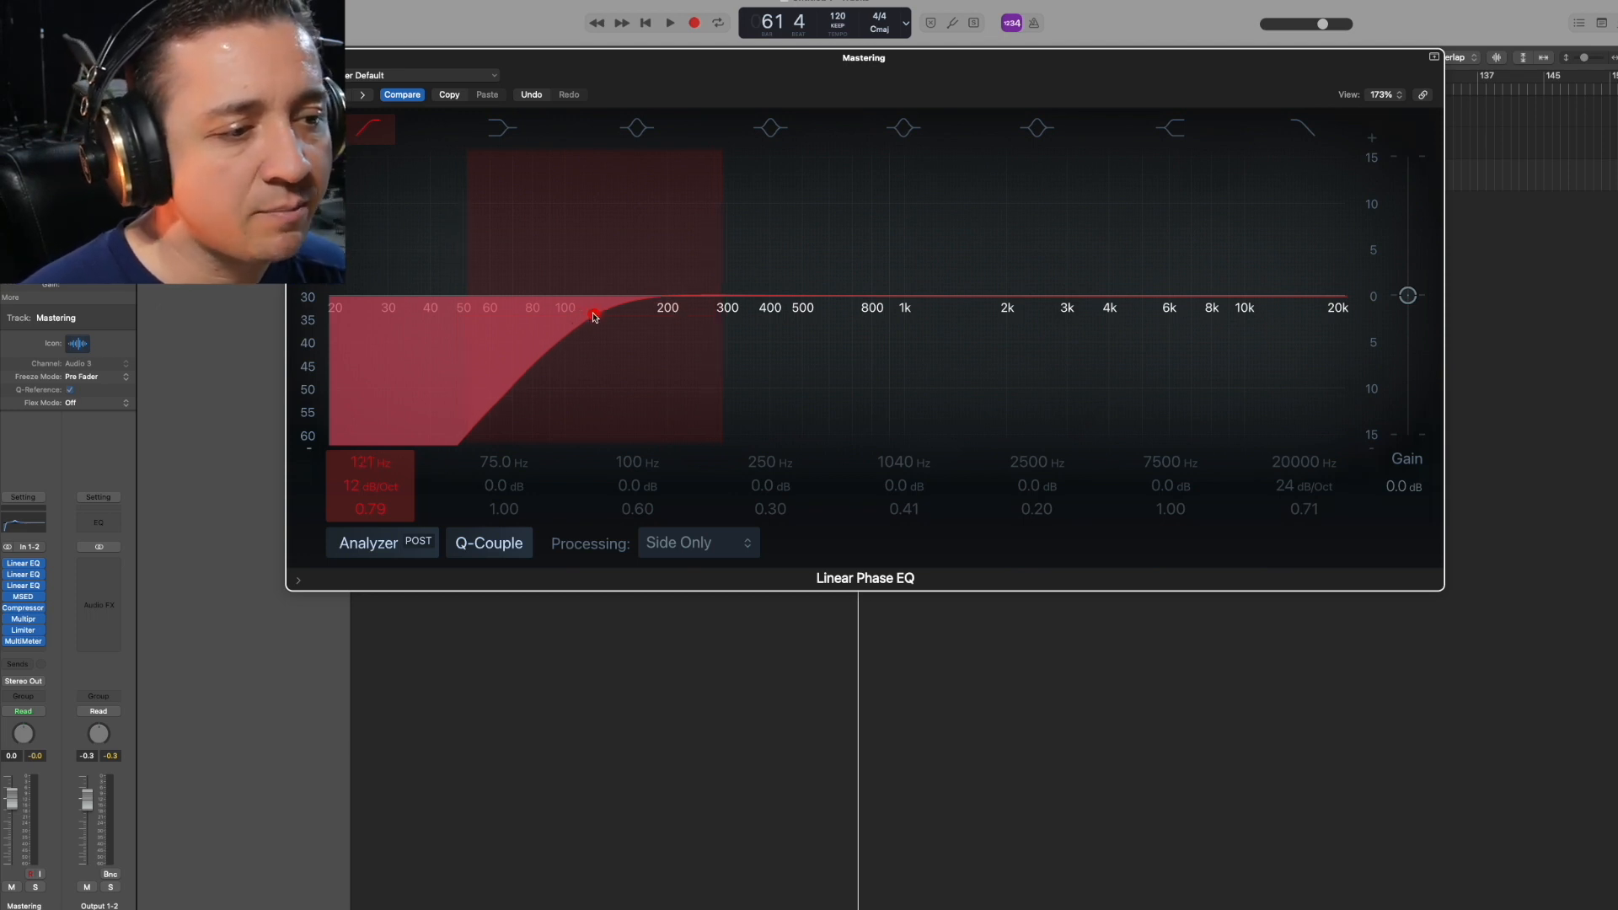
Step: Set the Side Only EQ's 250 Hz bell band to 244 Hz and -2.7 dB with a Q of 2.60
{"action": "left_click", "coordinate": [783, 130]}
{"action": "left_click_drag", "start_coordinate": [693, 304], "coordinate": [684, 325]}
{"action": "left_click_drag", "start_coordinate": [698, 331], "coordinate": [698, 334]}
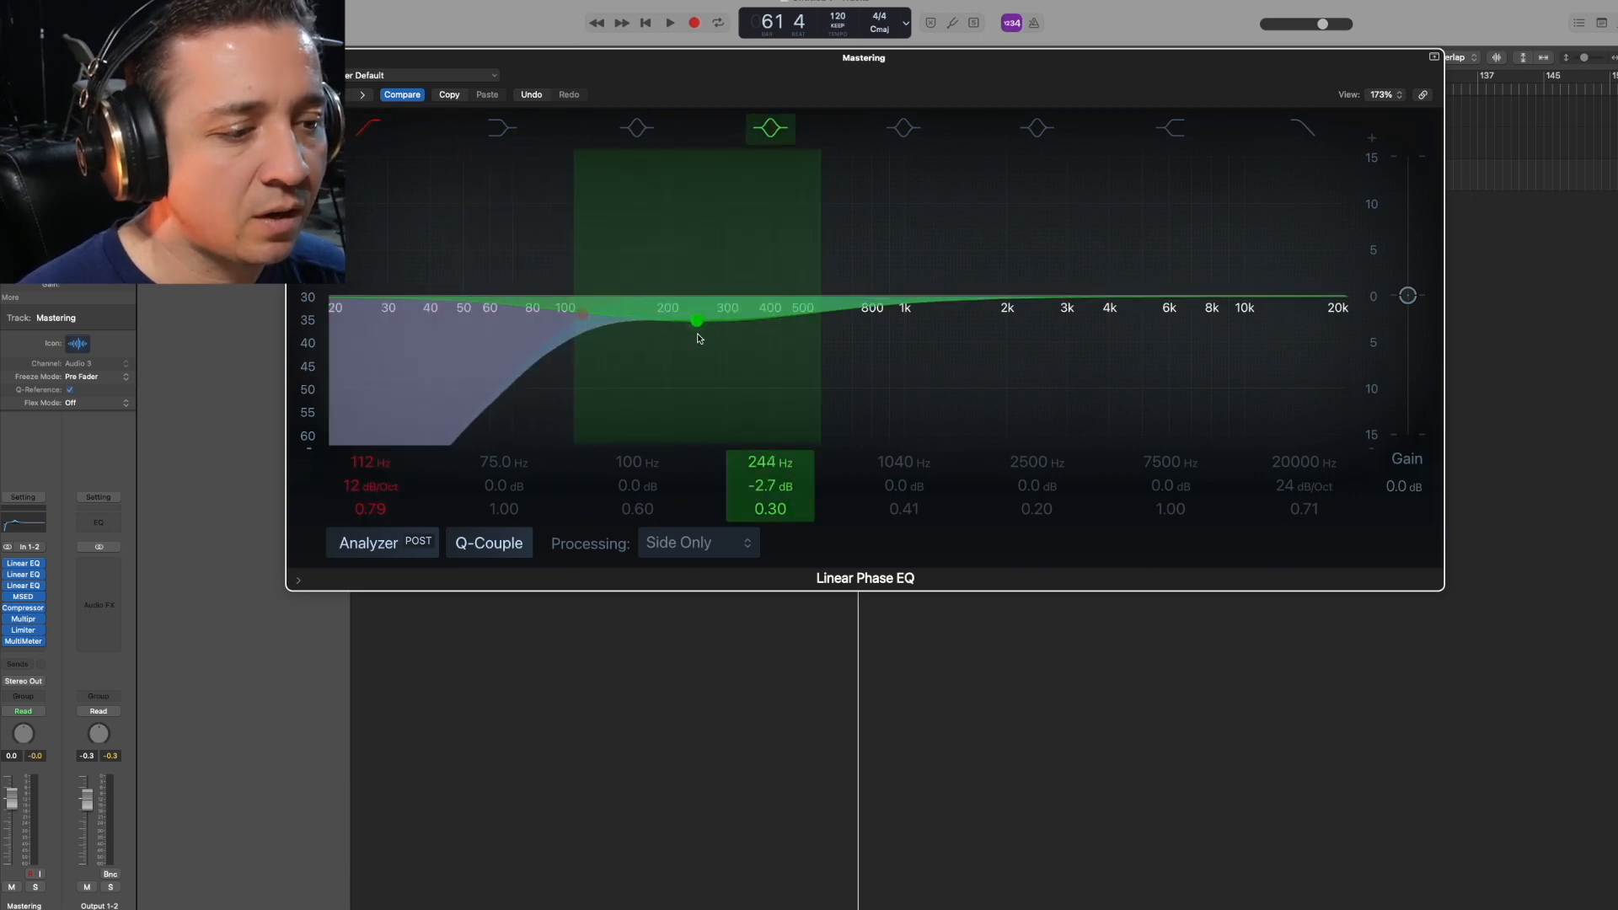
{"action": "left_click_drag", "start_coordinate": [770, 509], "coordinate": [770, 492]}
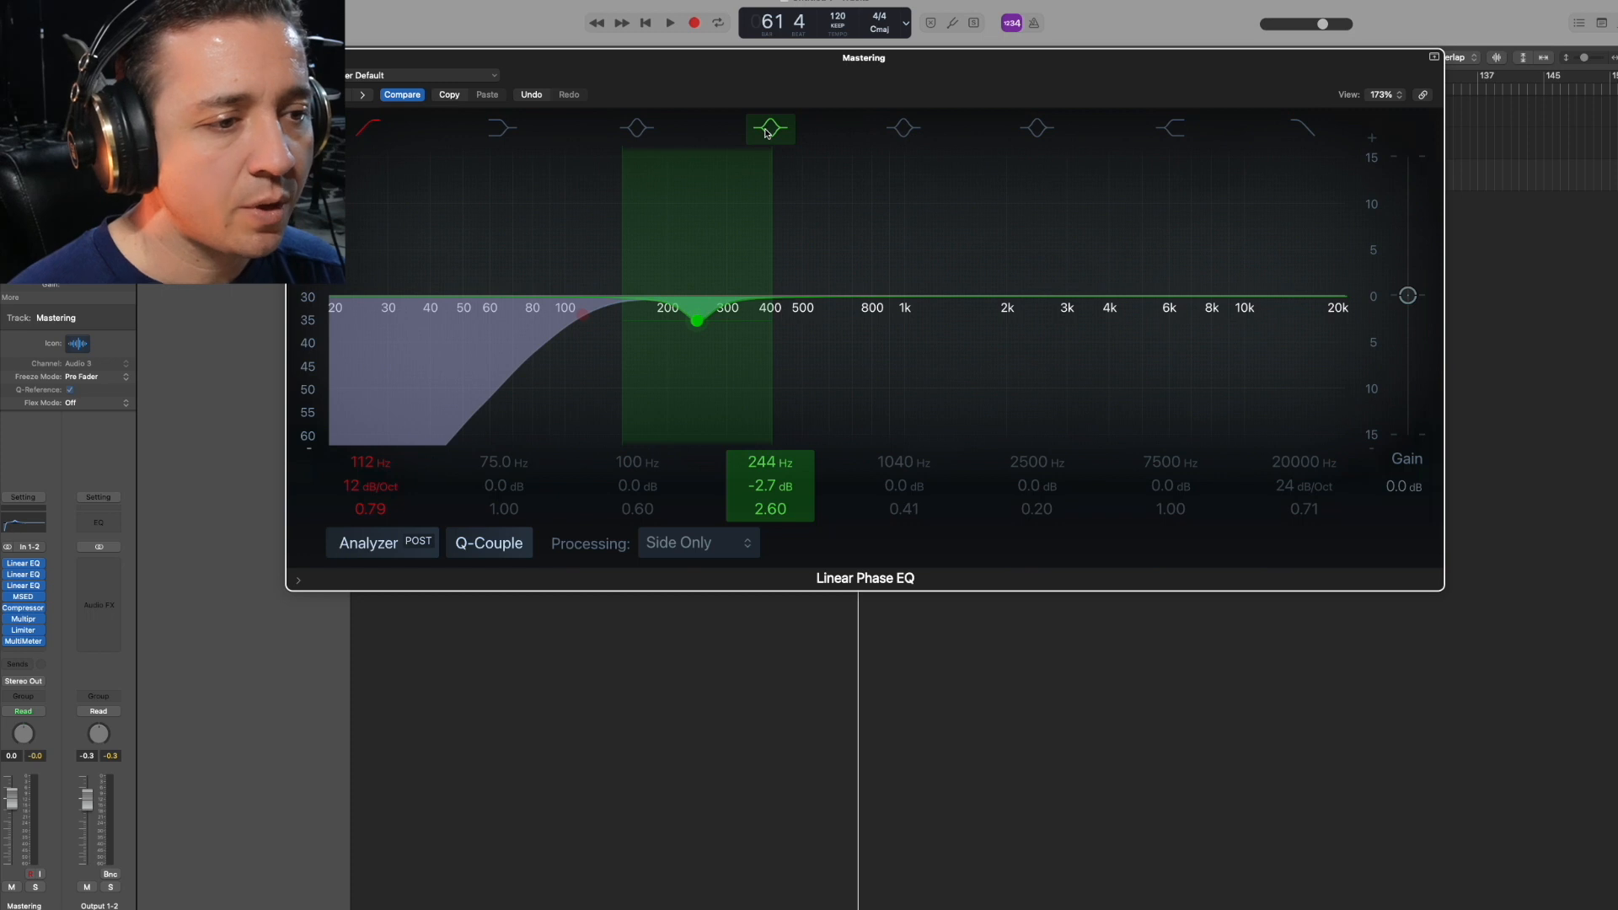
Step: Play the song from about bar 25 and boost the Side Only EQ's 100 Hz bell band to +14.8 dB at 191 Hz
{"action": "left_click_drag", "start_coordinate": [685, 78], "coordinate": [742, 472]}
{"action": "left_click", "coordinate": [557, 88]}
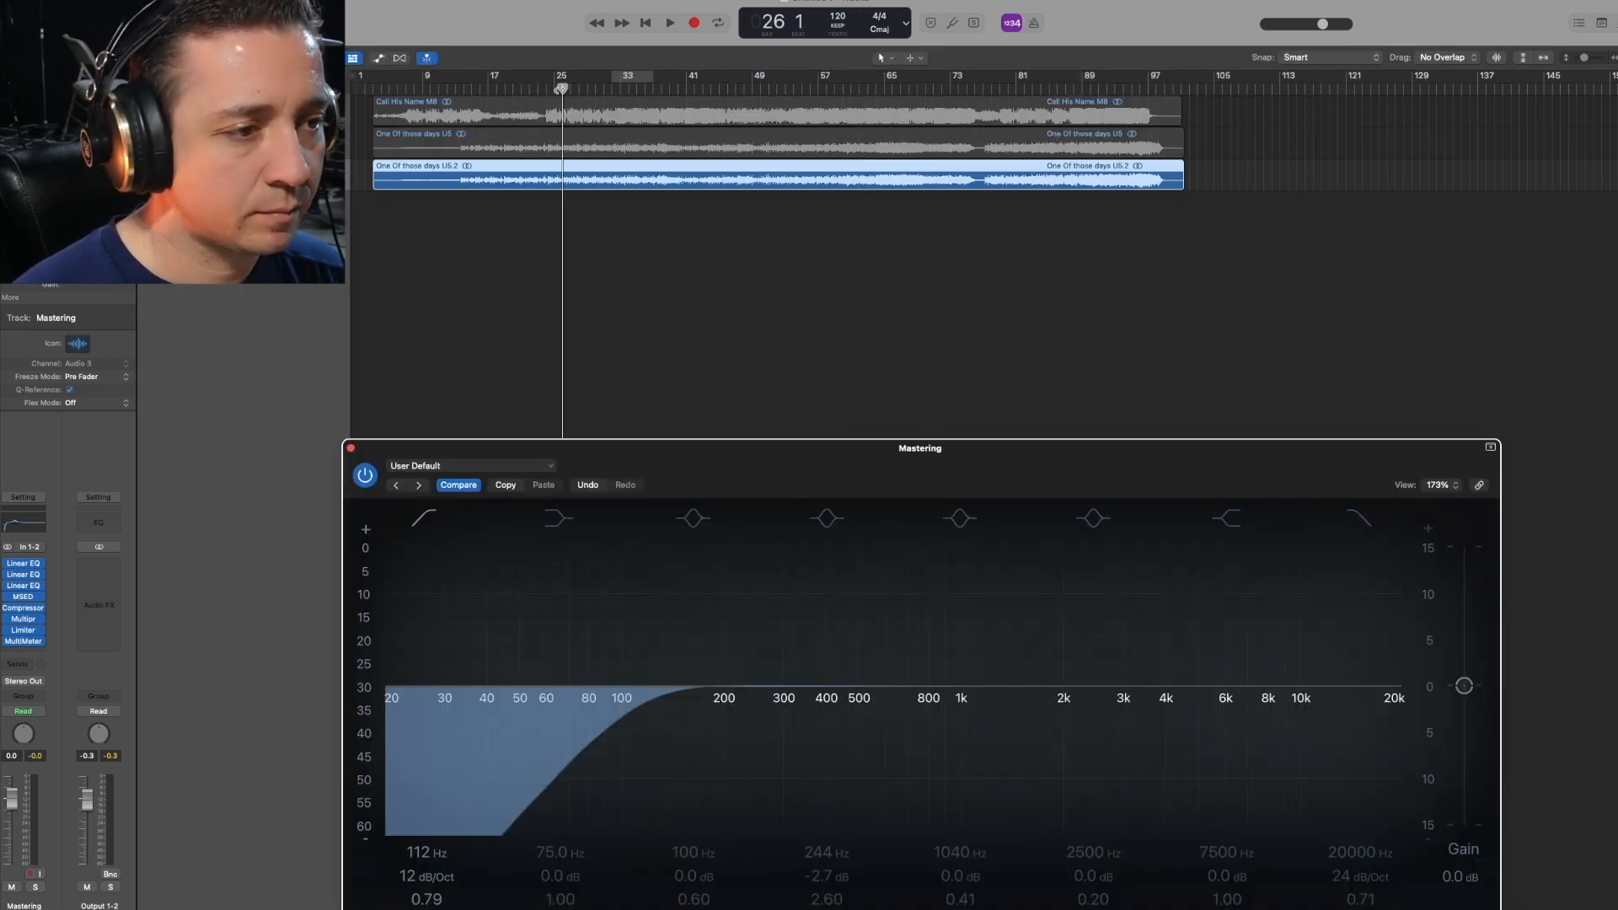
{"action": "key", "text": "space"}
{"action": "left_click_drag", "start_coordinate": [645, 447], "coordinate": [674, 274]}
{"action": "left_click", "coordinate": [668, 274]}
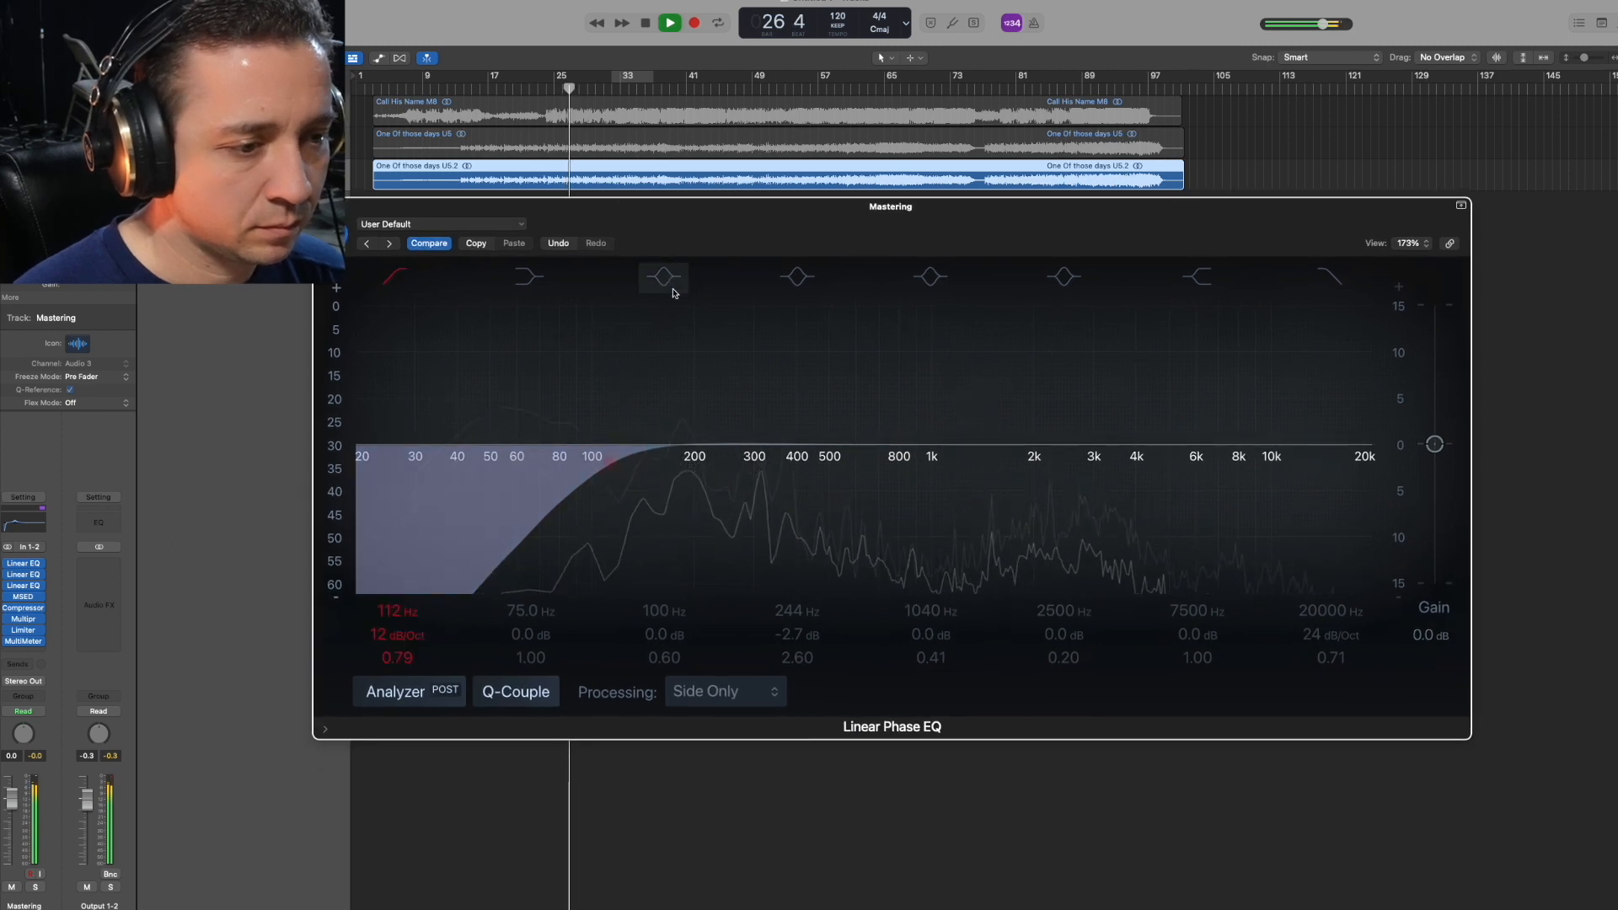
{"action": "left_click_drag", "start_coordinate": [607, 415], "coordinate": [704, 246]}
{"action": "key", "text": "space"}
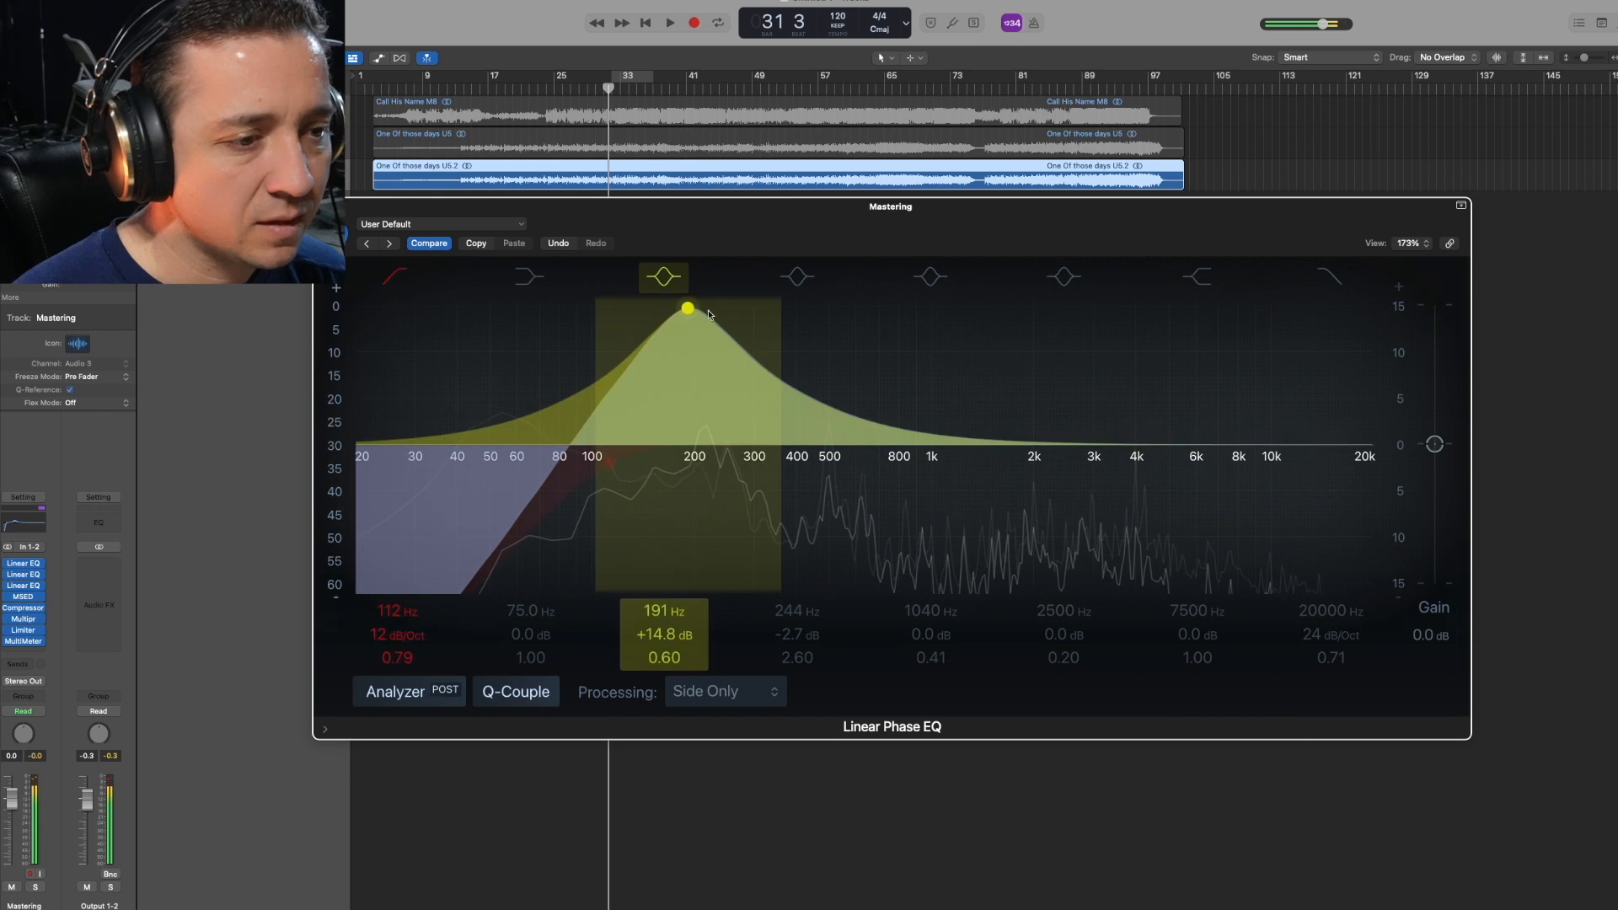
Step: Readjust the boosted bell band to +14.9 dB at 195 Hz and resume playback to hear it
{"action": "mouse_move", "coordinate": [689, 310]}
{"action": "left_mouse_down"}
{"action": "mouse_move", "coordinate": [689, 297]}
{"action": "mouse_move", "coordinate": [691, 339]}
{"action": "left_mouse_up"}
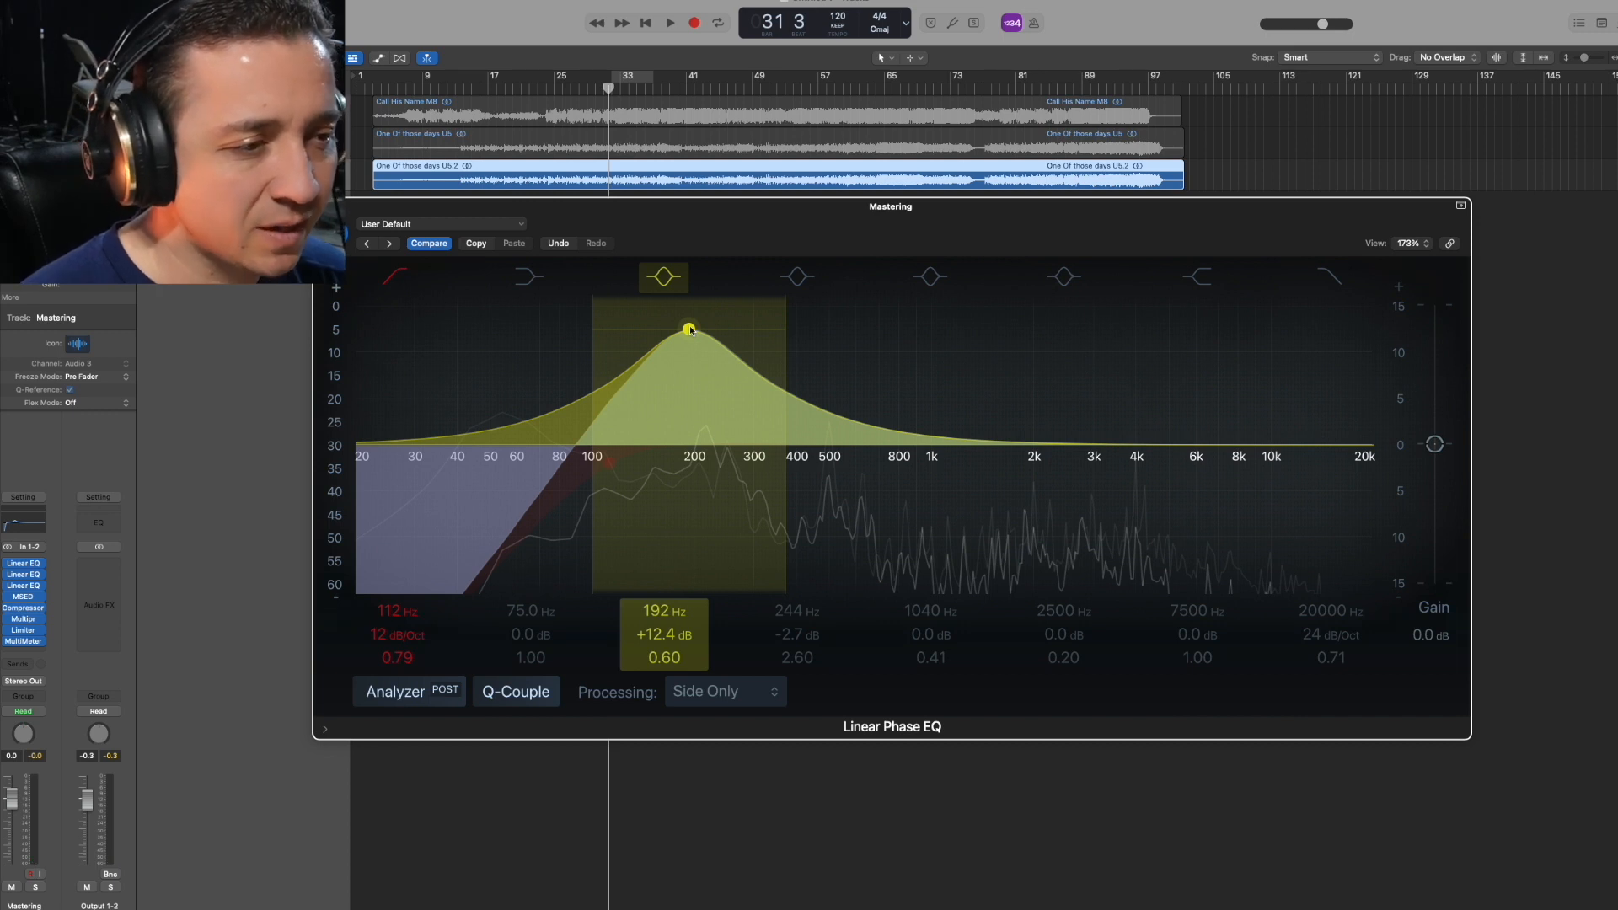
{"action": "left_click_drag", "start_coordinate": [689, 330], "coordinate": [690, 307]}
{"action": "key", "text": "space"}
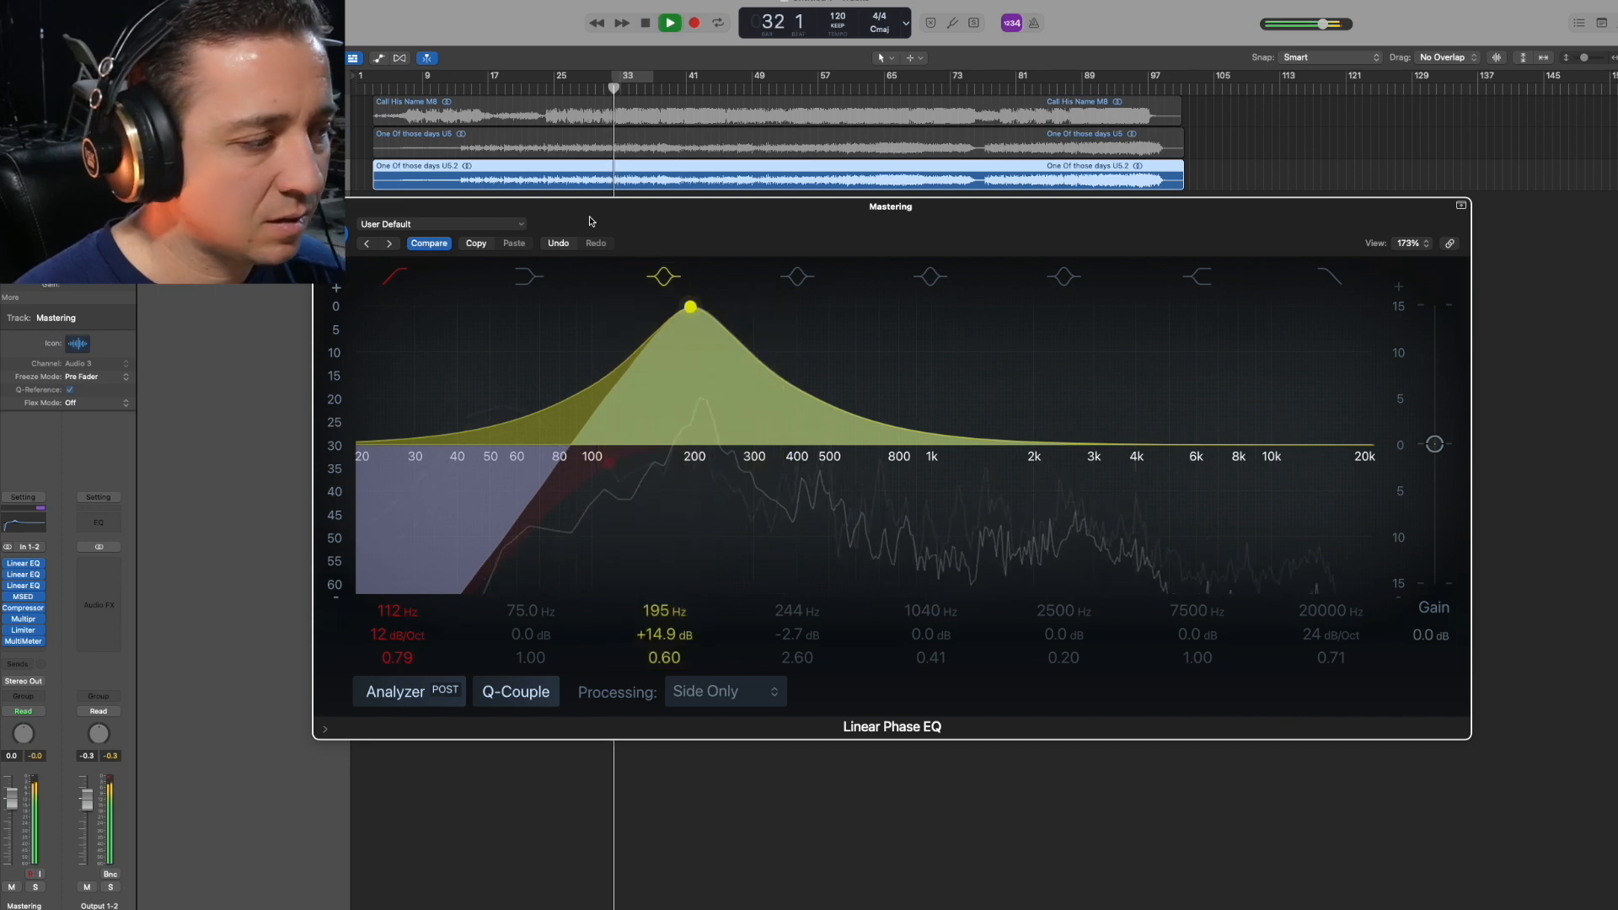
Step: Mute the mid channel in the Mastering track's MSED plug-in and play the song to hear only the sides
{"action": "key", "text": "space"}
{"action": "left_click", "coordinate": [22, 600]}
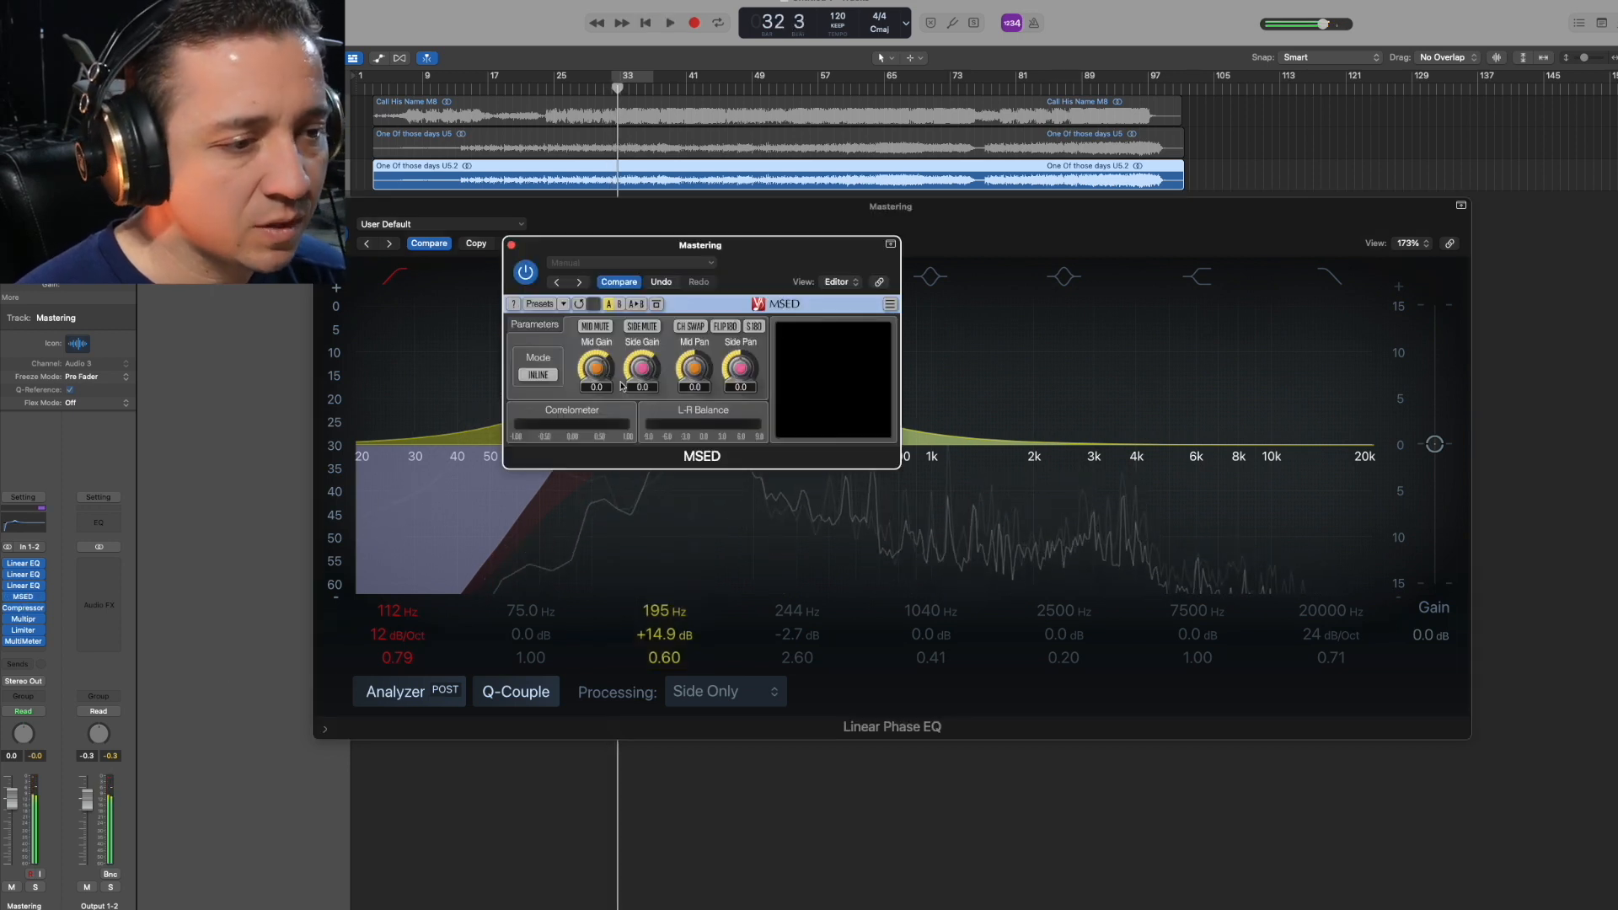
{"action": "left_click", "coordinate": [595, 327]}
{"action": "left_click_drag", "start_coordinate": [661, 215], "coordinate": [721, 224]}
{"action": "key", "text": "space"}
Step: Lower the Side Only EQ's boosted bell band to +0.5 dB at 198 Hz and set the low cut to 138 Hz with a Q of 0.57
{"action": "left_click_drag", "start_coordinate": [745, 311], "coordinate": [742, 486]}
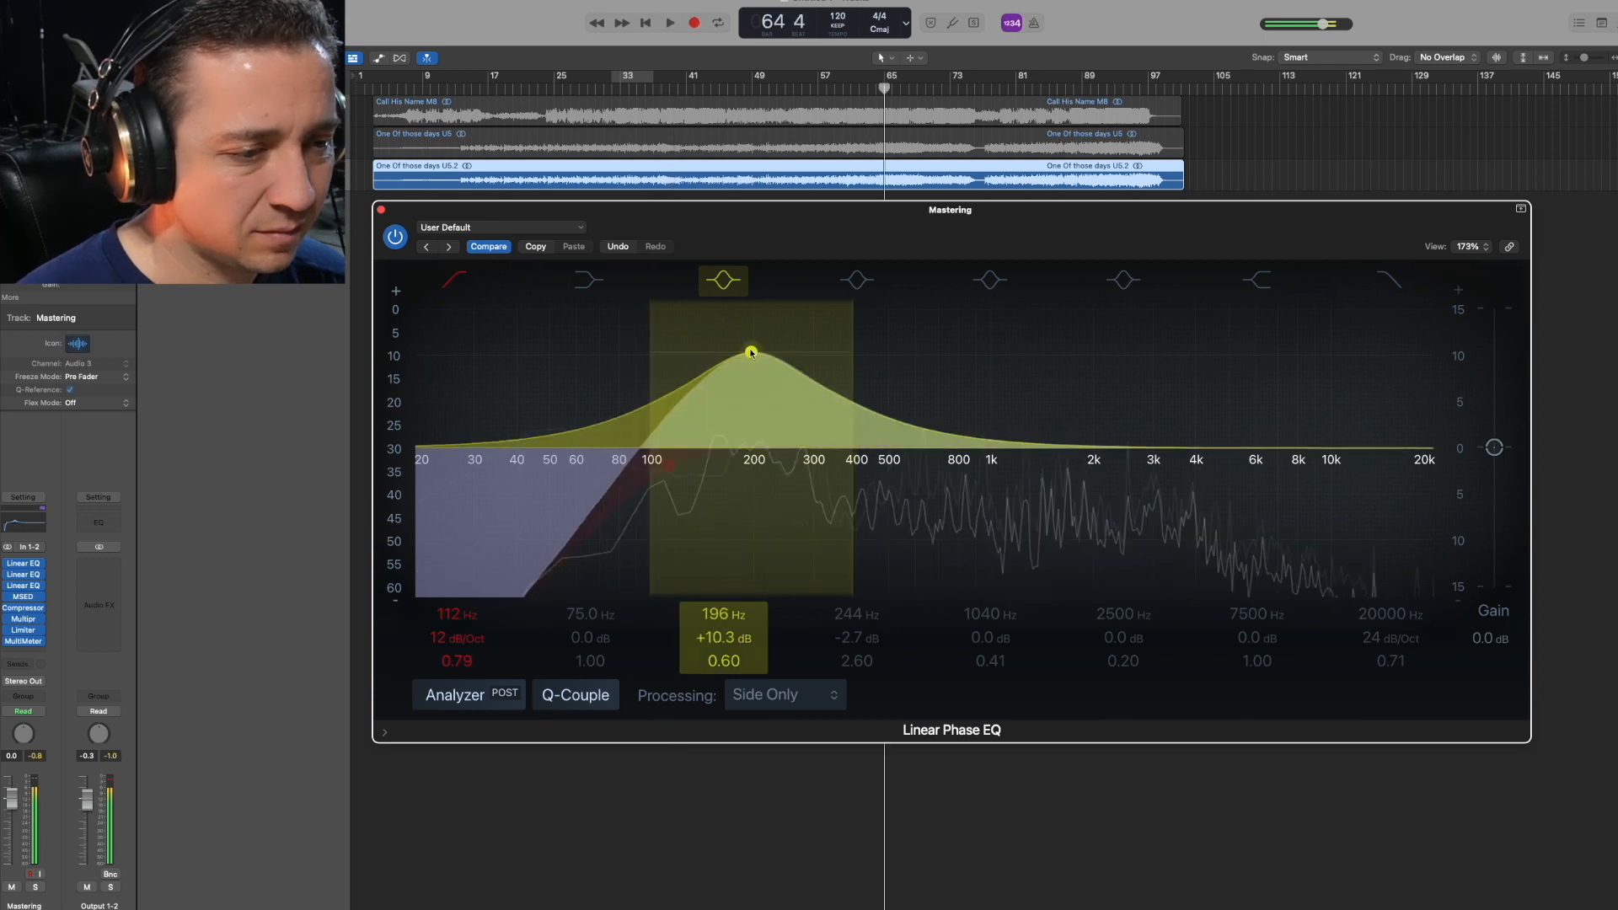
{"action": "left_click_drag", "start_coordinate": [749, 372], "coordinate": [752, 464]}
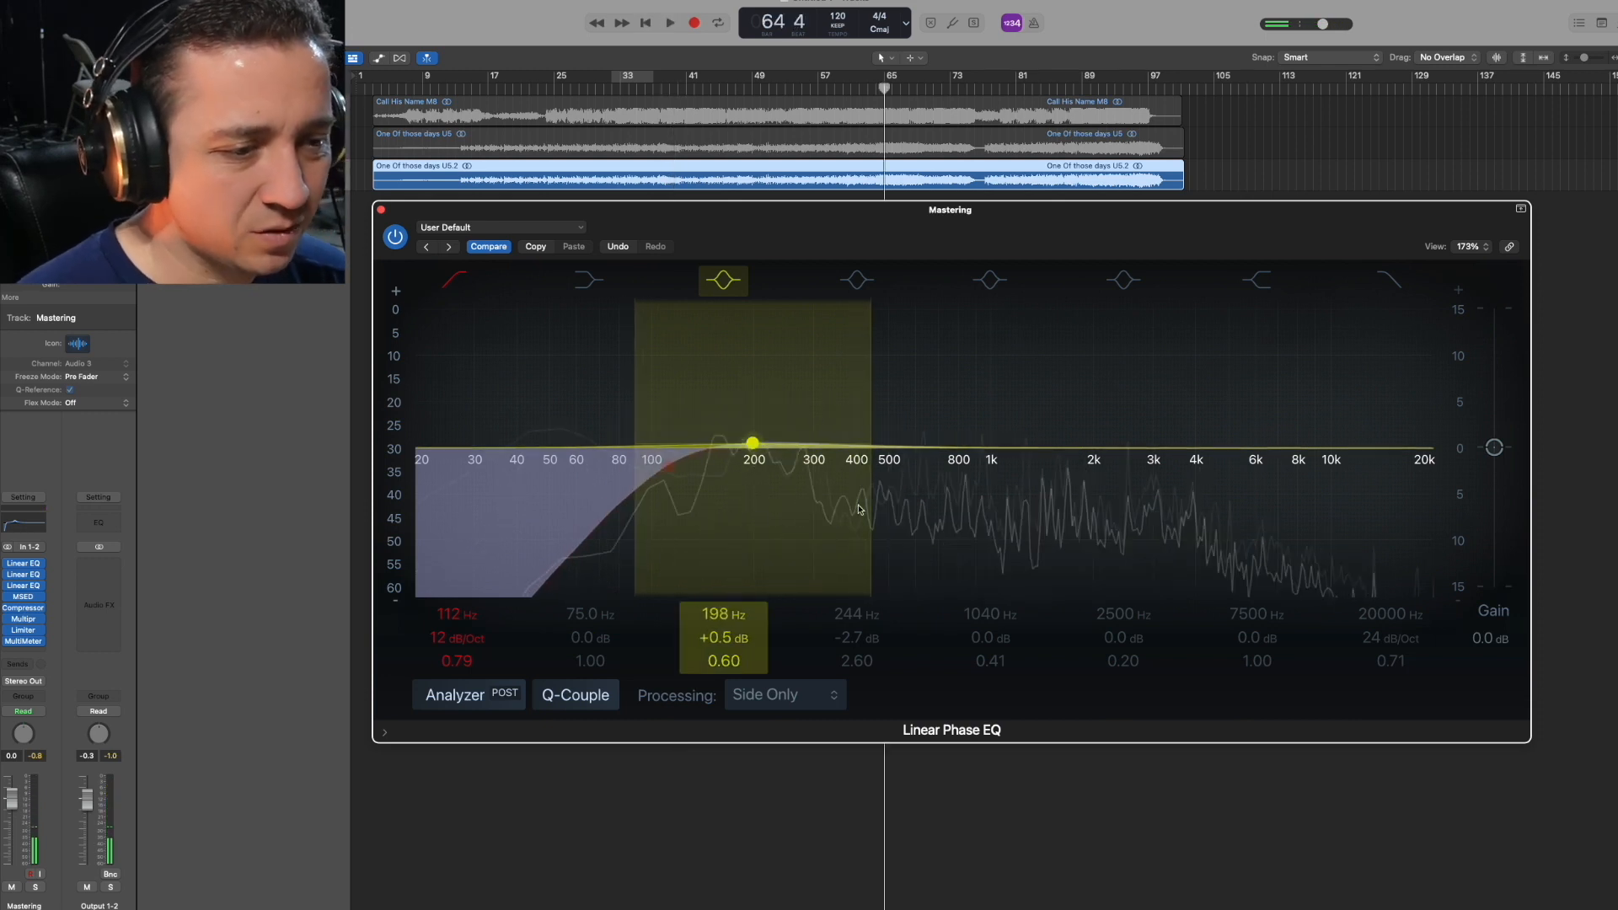
{"action": "left_click_drag", "start_coordinate": [646, 465], "coordinate": [727, 471]}
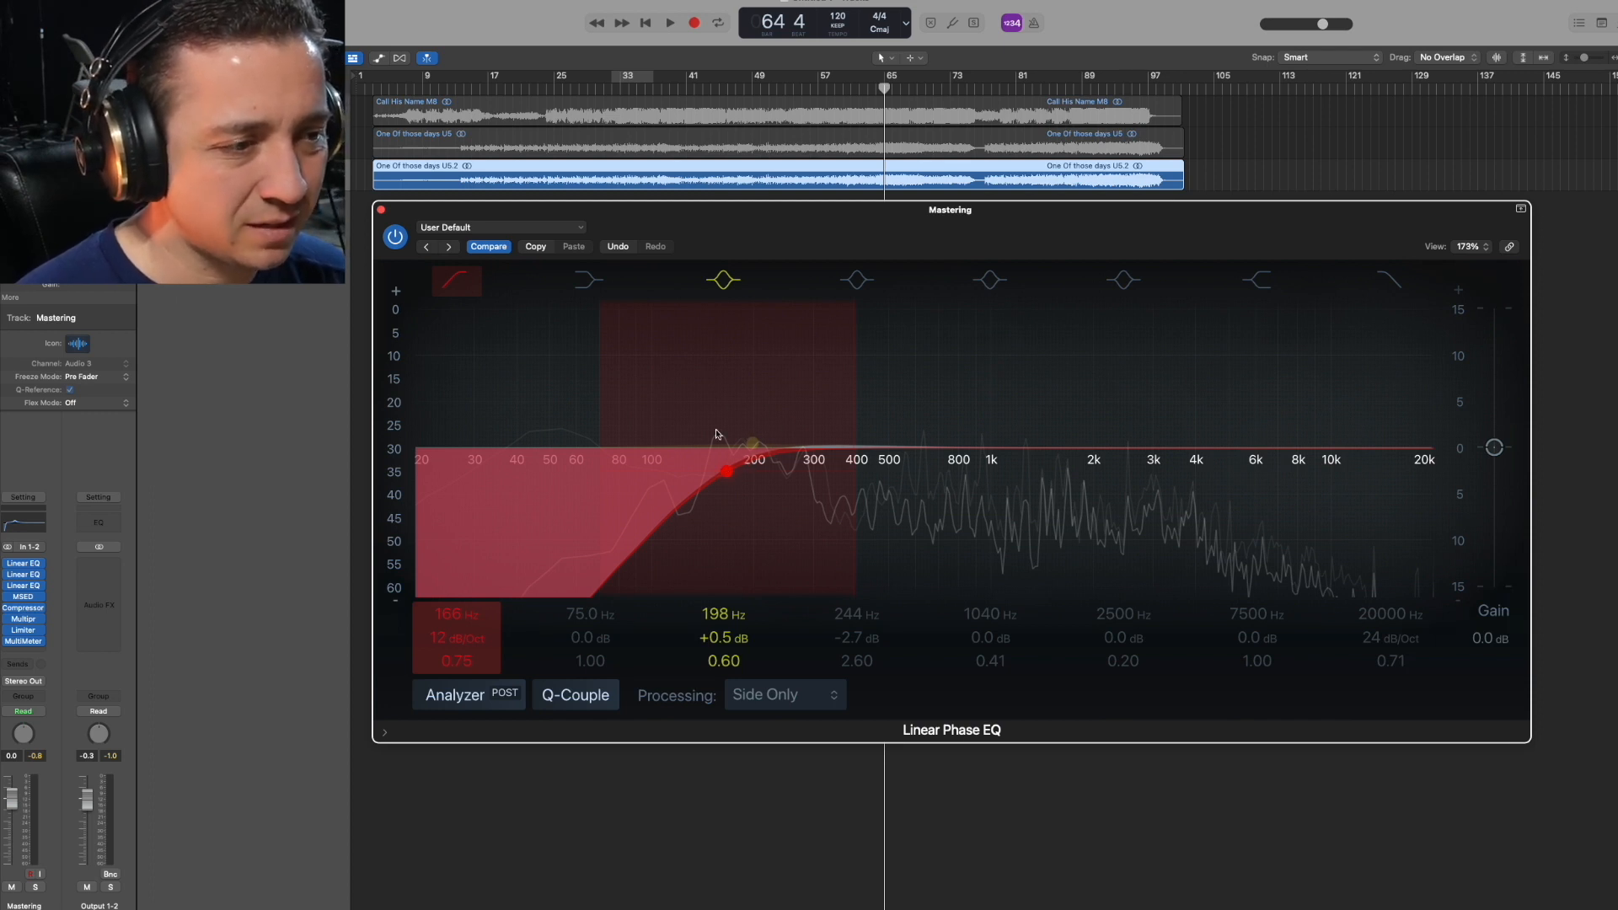
{"action": "left_click_drag", "start_coordinate": [733, 444], "coordinate": [698, 489]}
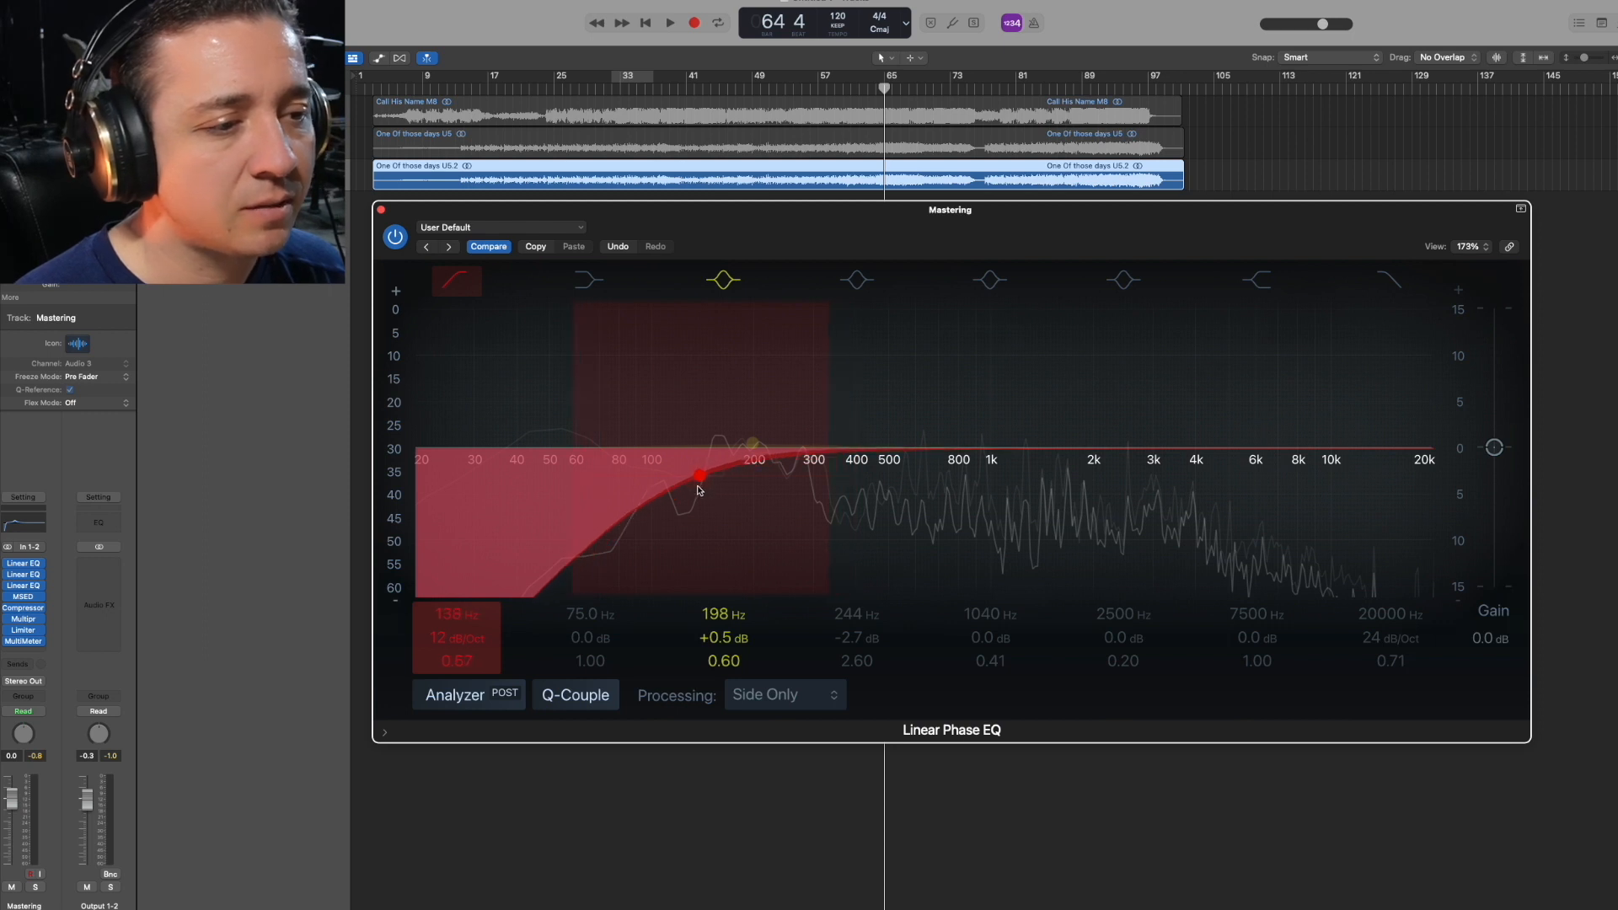
Step: Play the song from about bar 37 and unmute the mid channel in MSED to hear the full mix
{"action": "left_click", "coordinate": [659, 92]}
{"action": "key", "text": "space"}
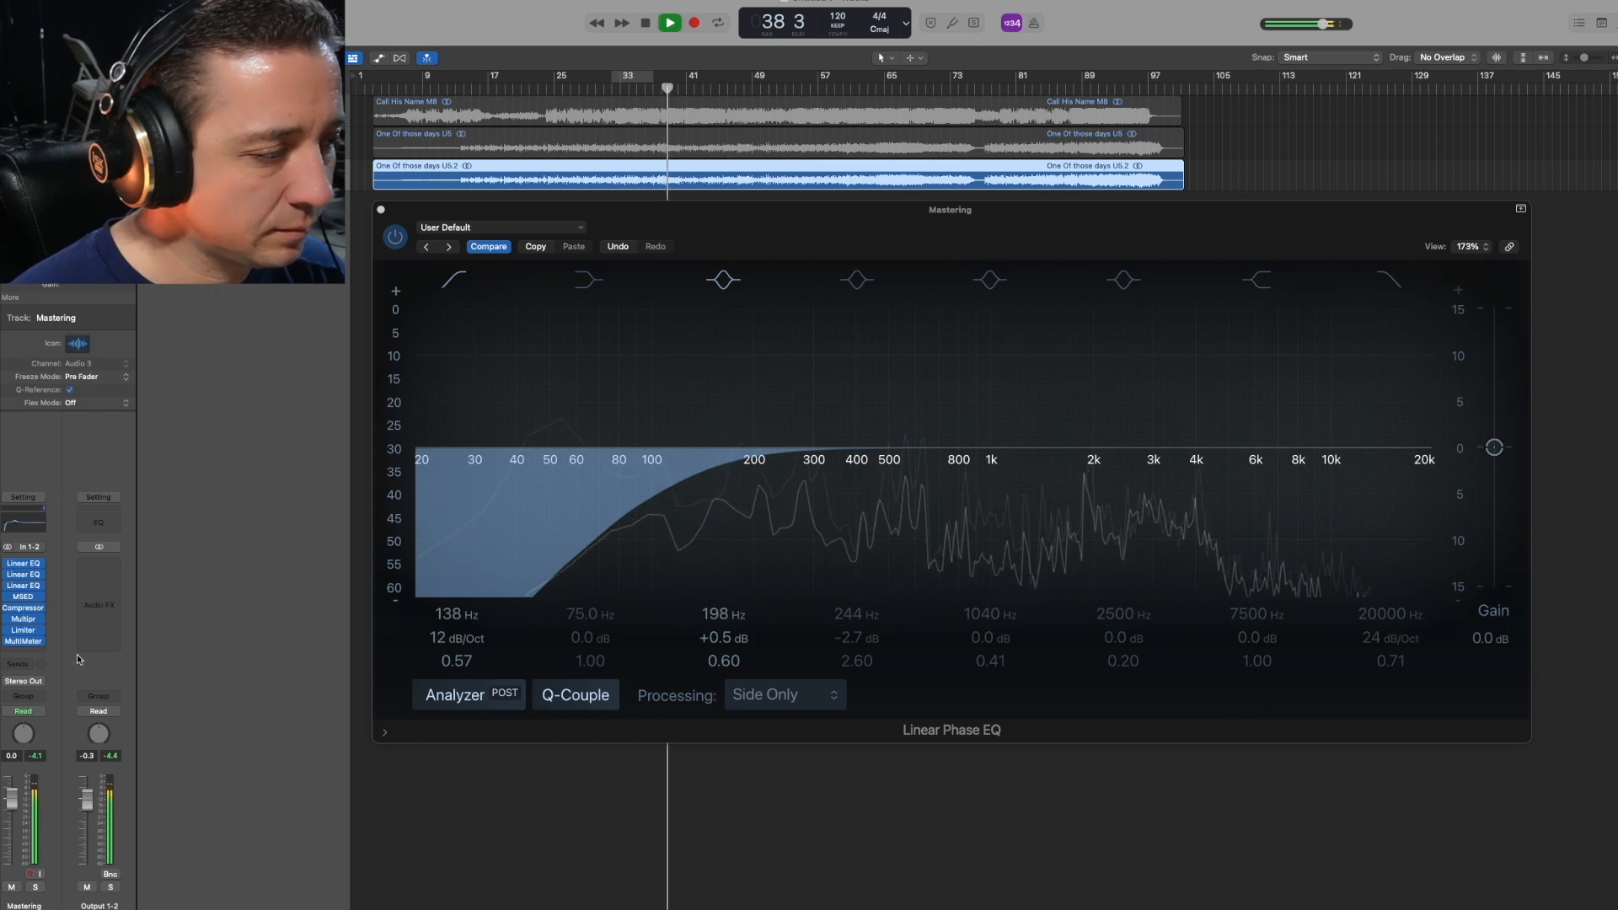
{"action": "left_click", "coordinate": [23, 596]}
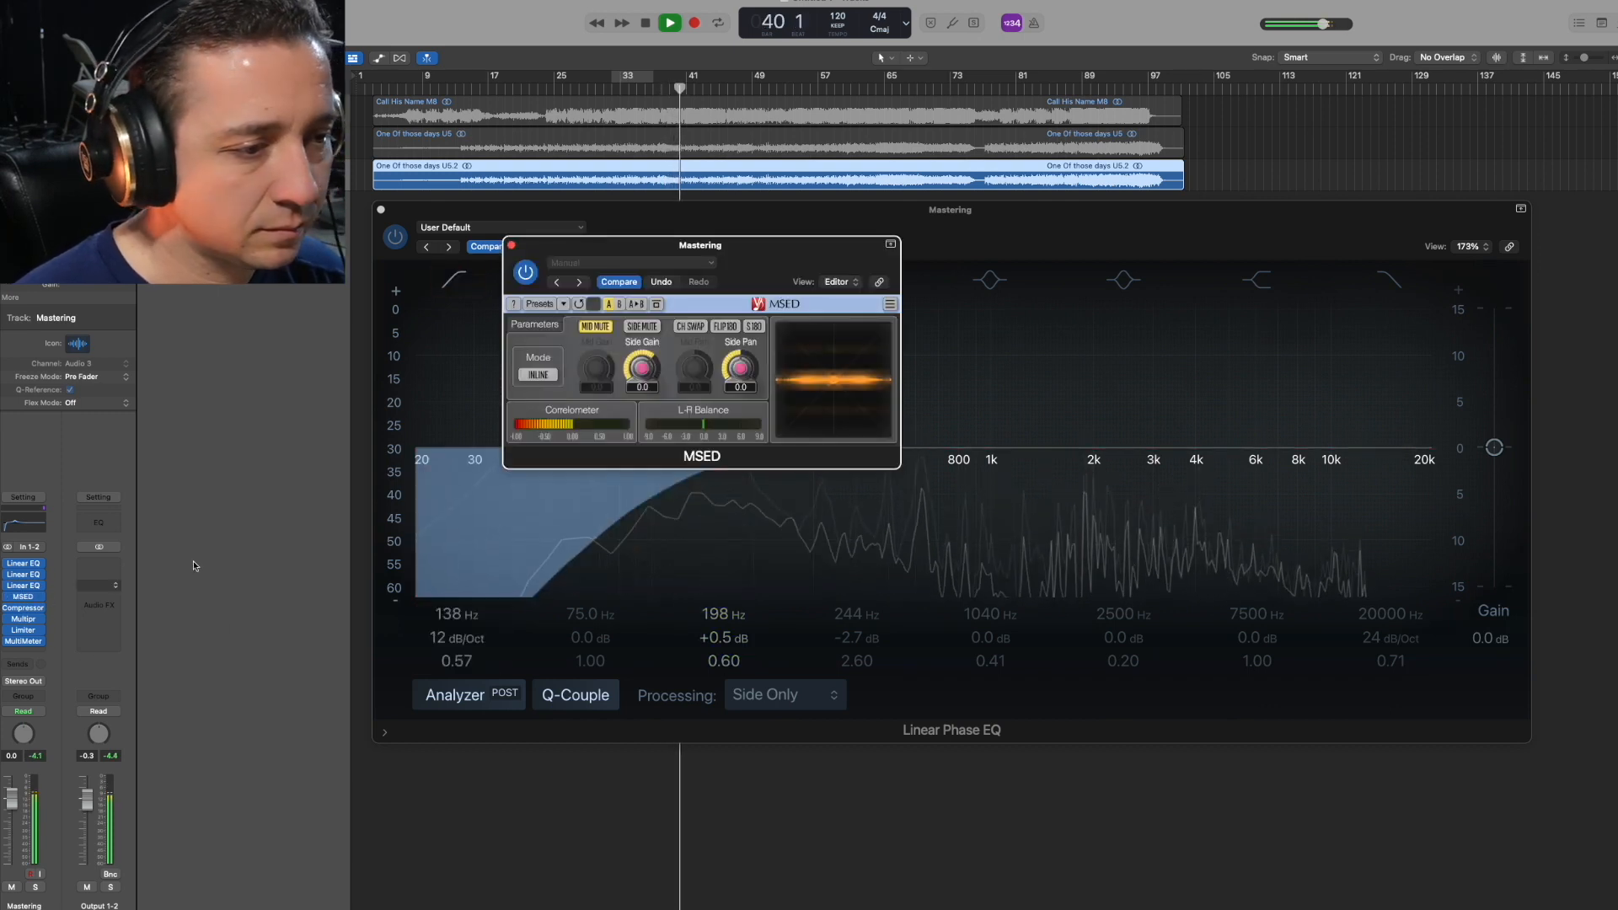
{"action": "left_click", "coordinate": [588, 328]}
{"action": "left_click", "coordinate": [512, 245]}
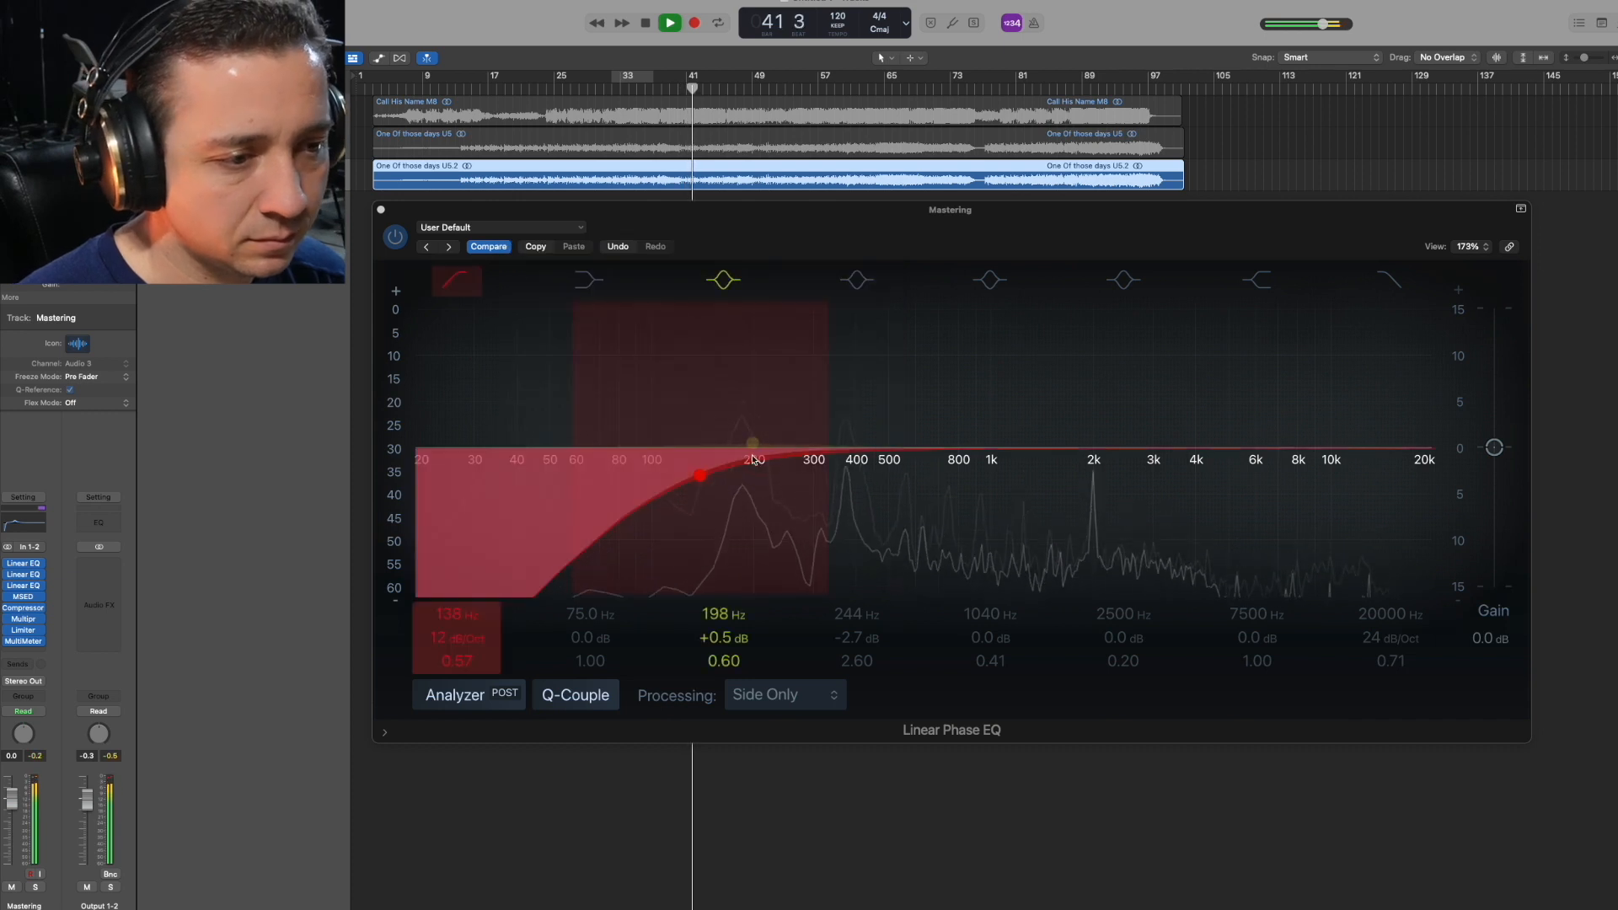
Step: Compare the Side Only EQ's 244 Hz band on and off, and boost the 1040 Hz bell band to +3.9 dB at 1360 Hz with Q 1.40
{"action": "left_click", "coordinate": [857, 281]}
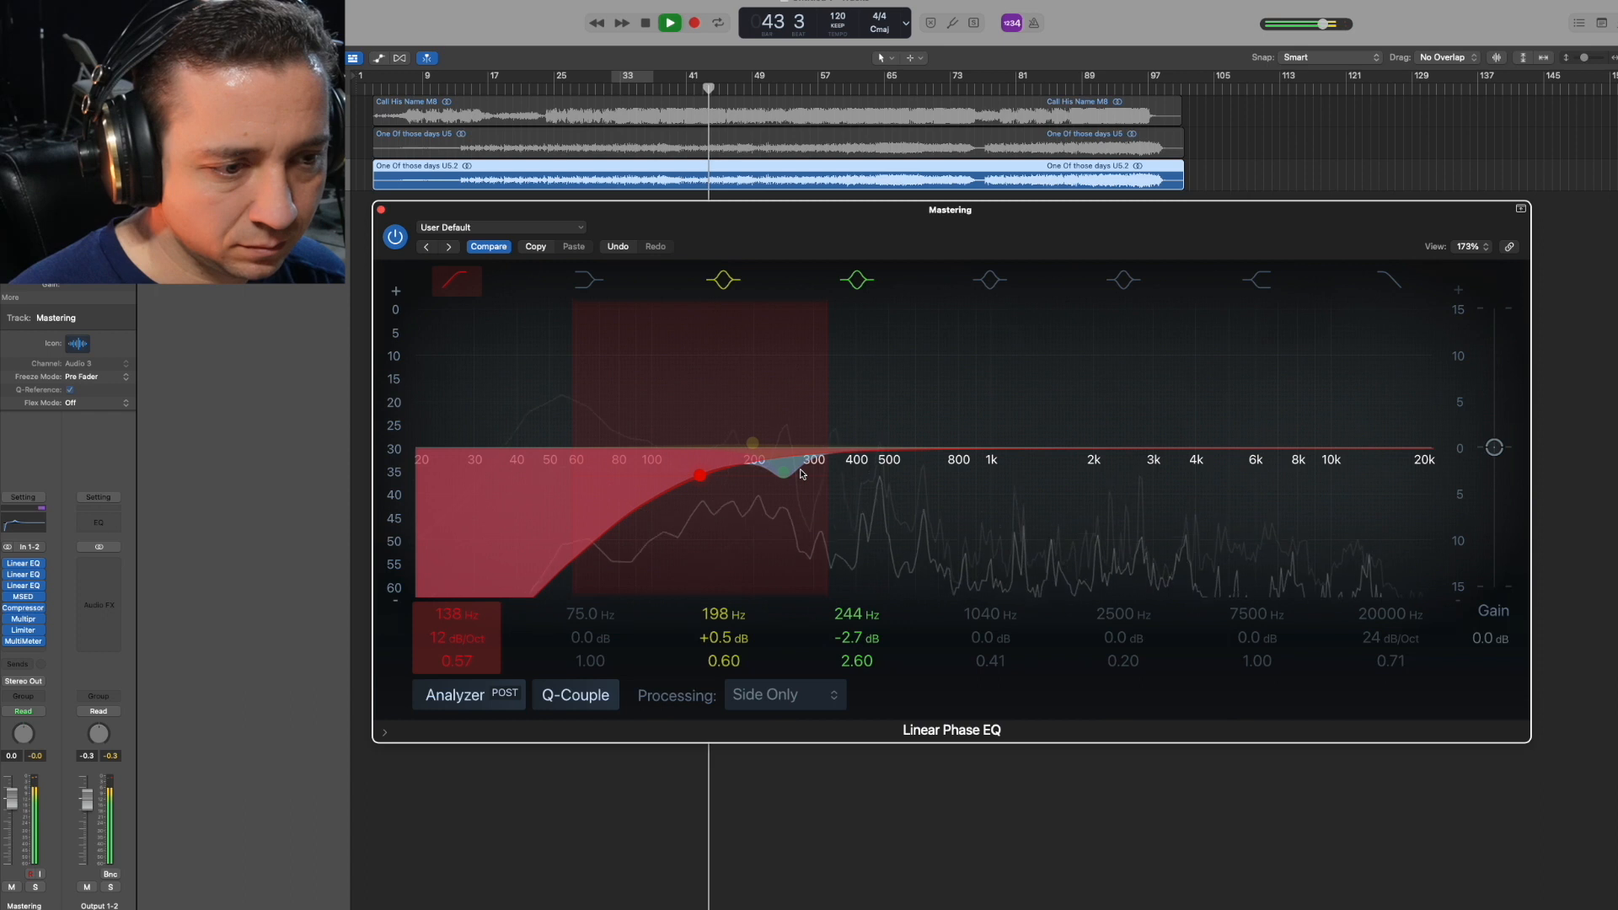
{"action": "left_click", "coordinate": [857, 280]}
{"action": "left_click", "coordinate": [990, 281]}
{"action": "left_click_drag", "start_coordinate": [992, 440], "coordinate": [1036, 411]}
{"action": "left_click_drag", "start_coordinate": [996, 659], "coordinate": [996, 611]}
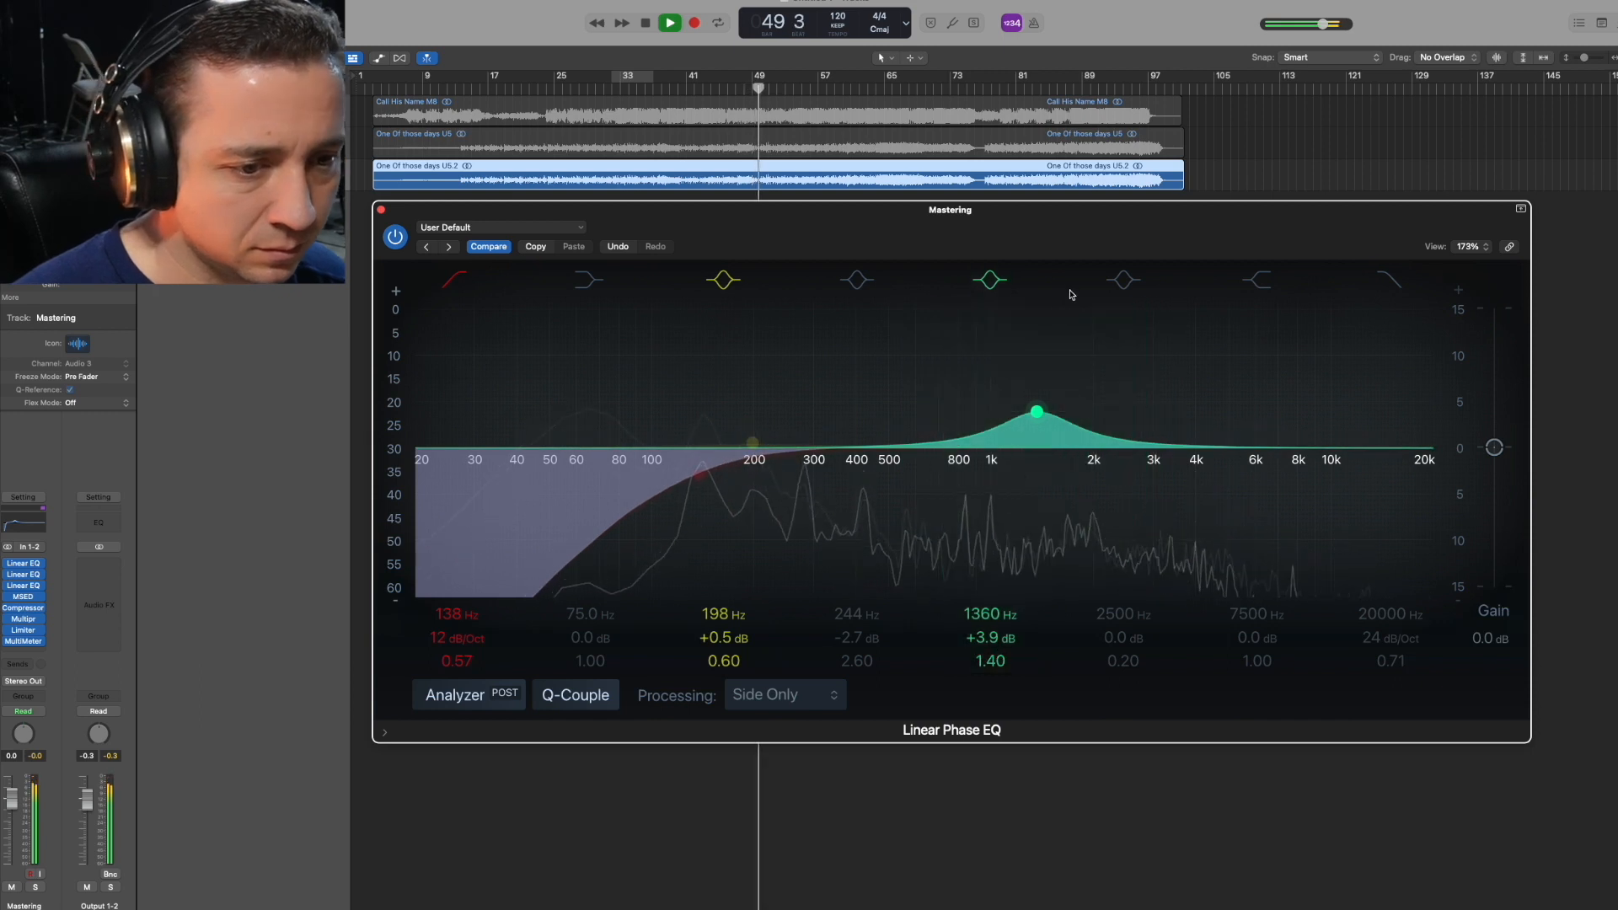
Step: Sweep the boosted bell band up to 2620 Hz at +14.7 dB, and settle it at 610 Hz with +3.0 dB
{"action": "left_click_drag", "start_coordinate": [1036, 411], "coordinate": [1140, 288]}
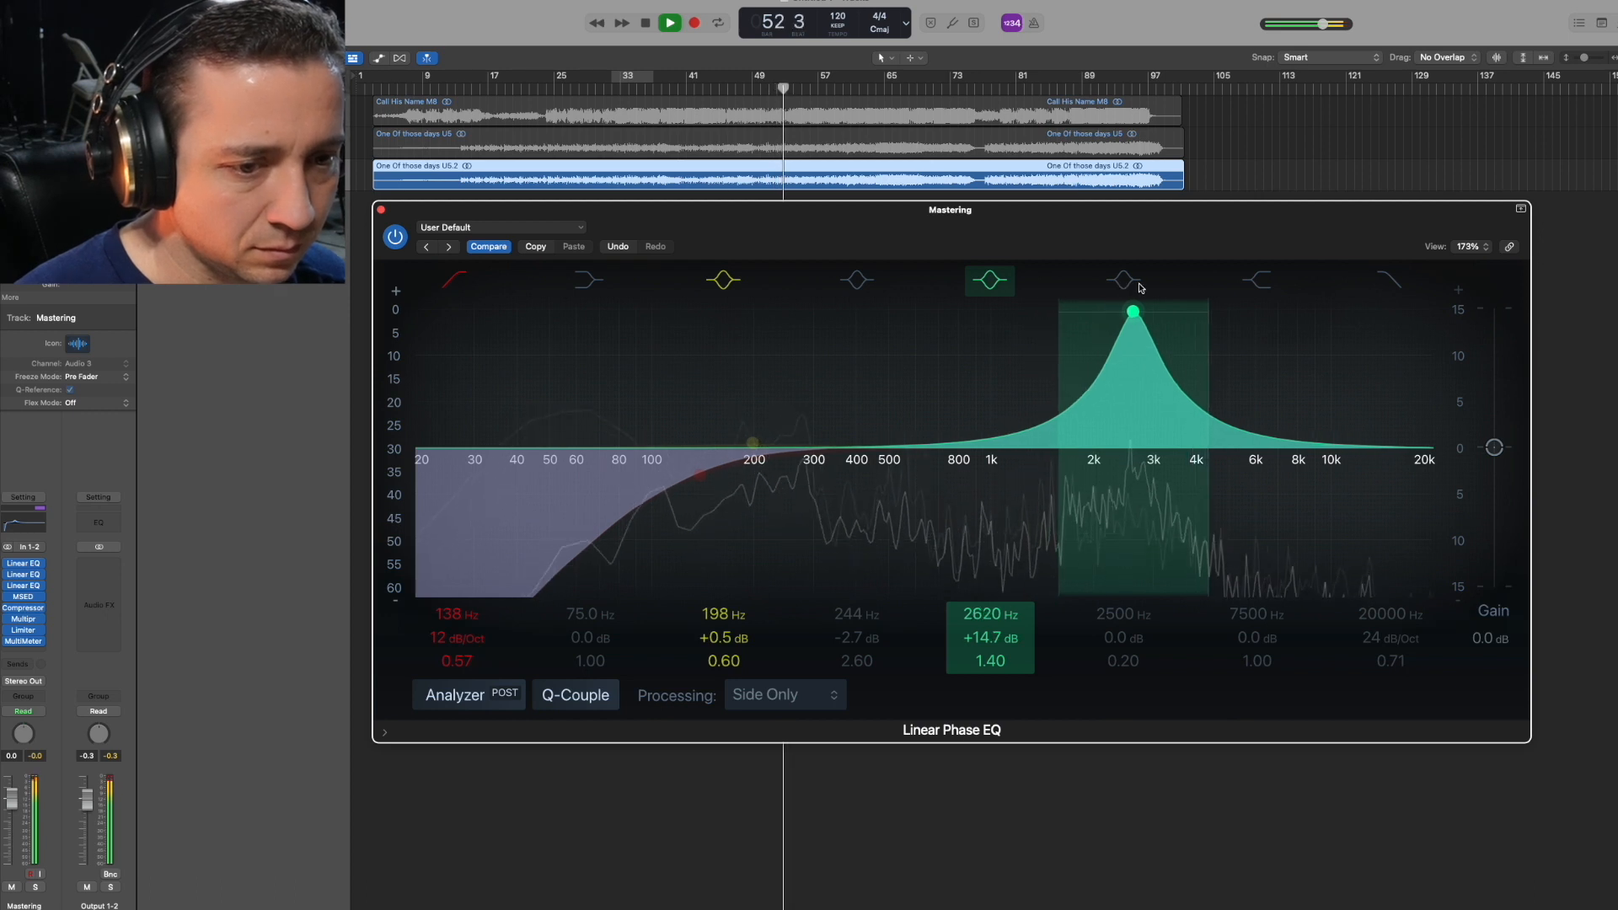
{"action": "key", "text": "space"}
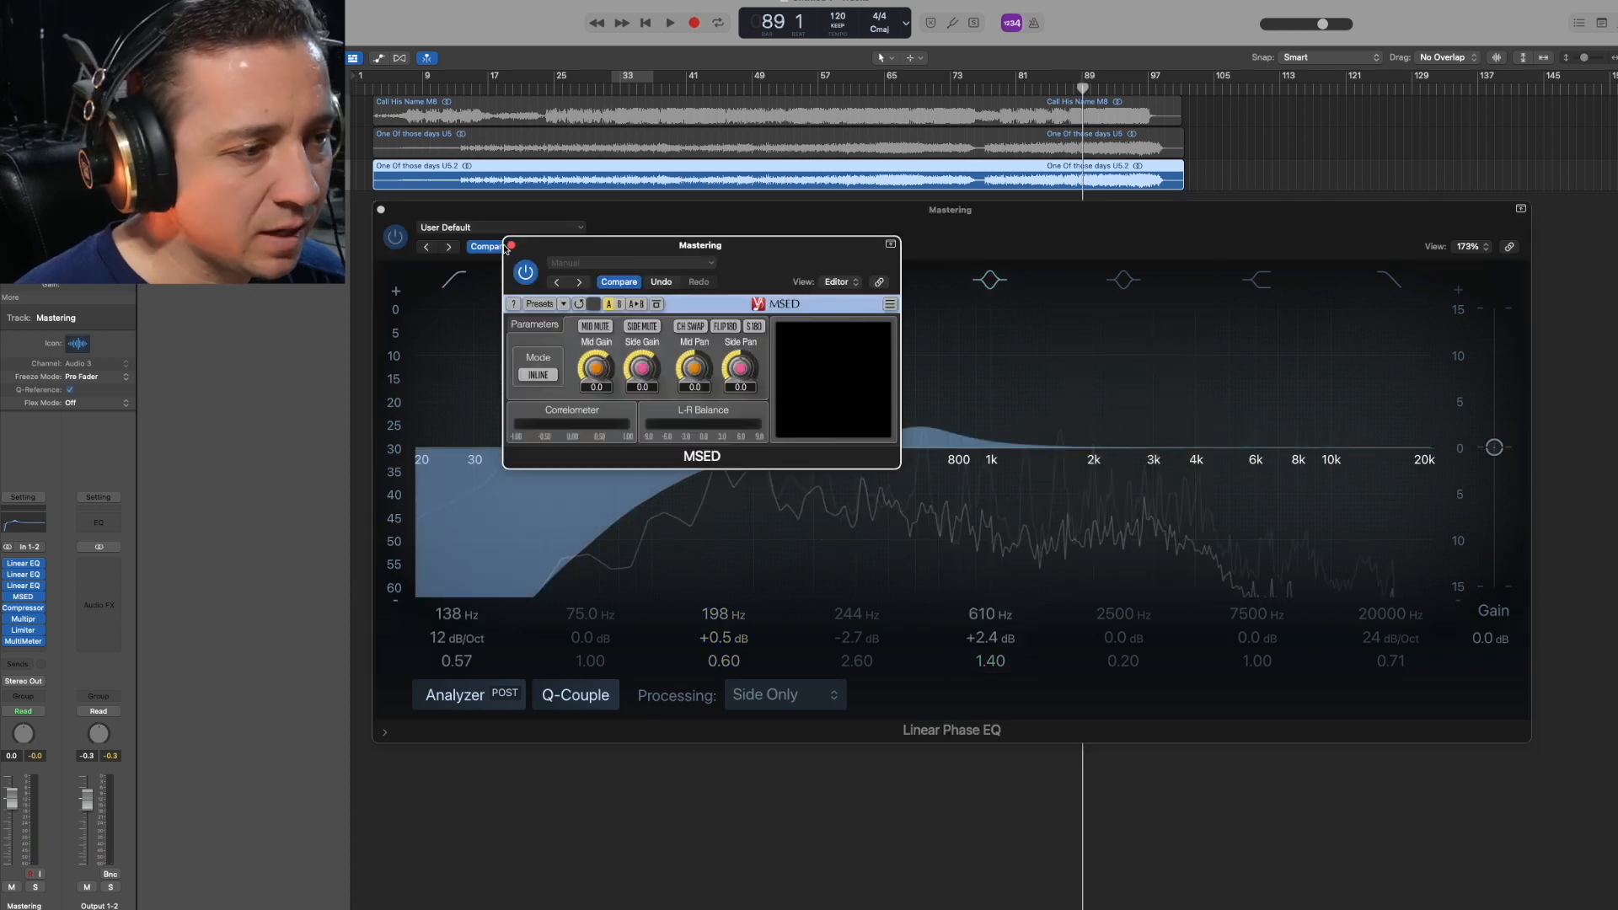
{"action": "left_click", "coordinate": [510, 245]}
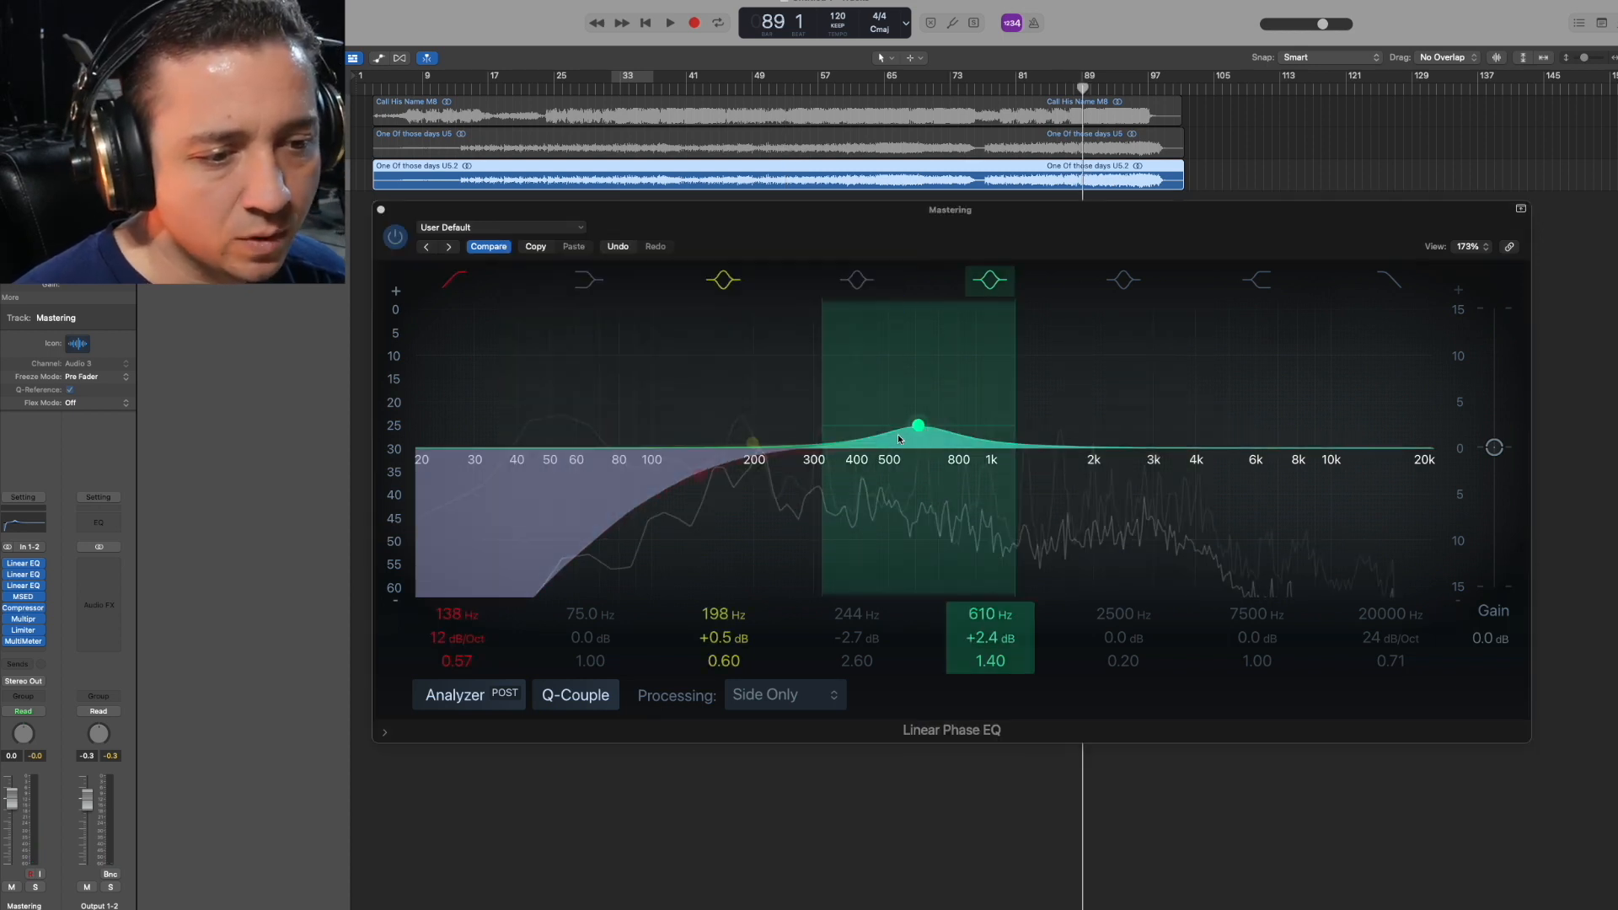
{"action": "left_click_drag", "start_coordinate": [919, 430], "coordinate": [920, 421]}
Step: Play the song from about bar 30 and slightly lower the gain of the Side Only EQ's 610 Hz bell band
{"action": "key", "text": "space"}
{"action": "left_click", "coordinate": [594, 89]}
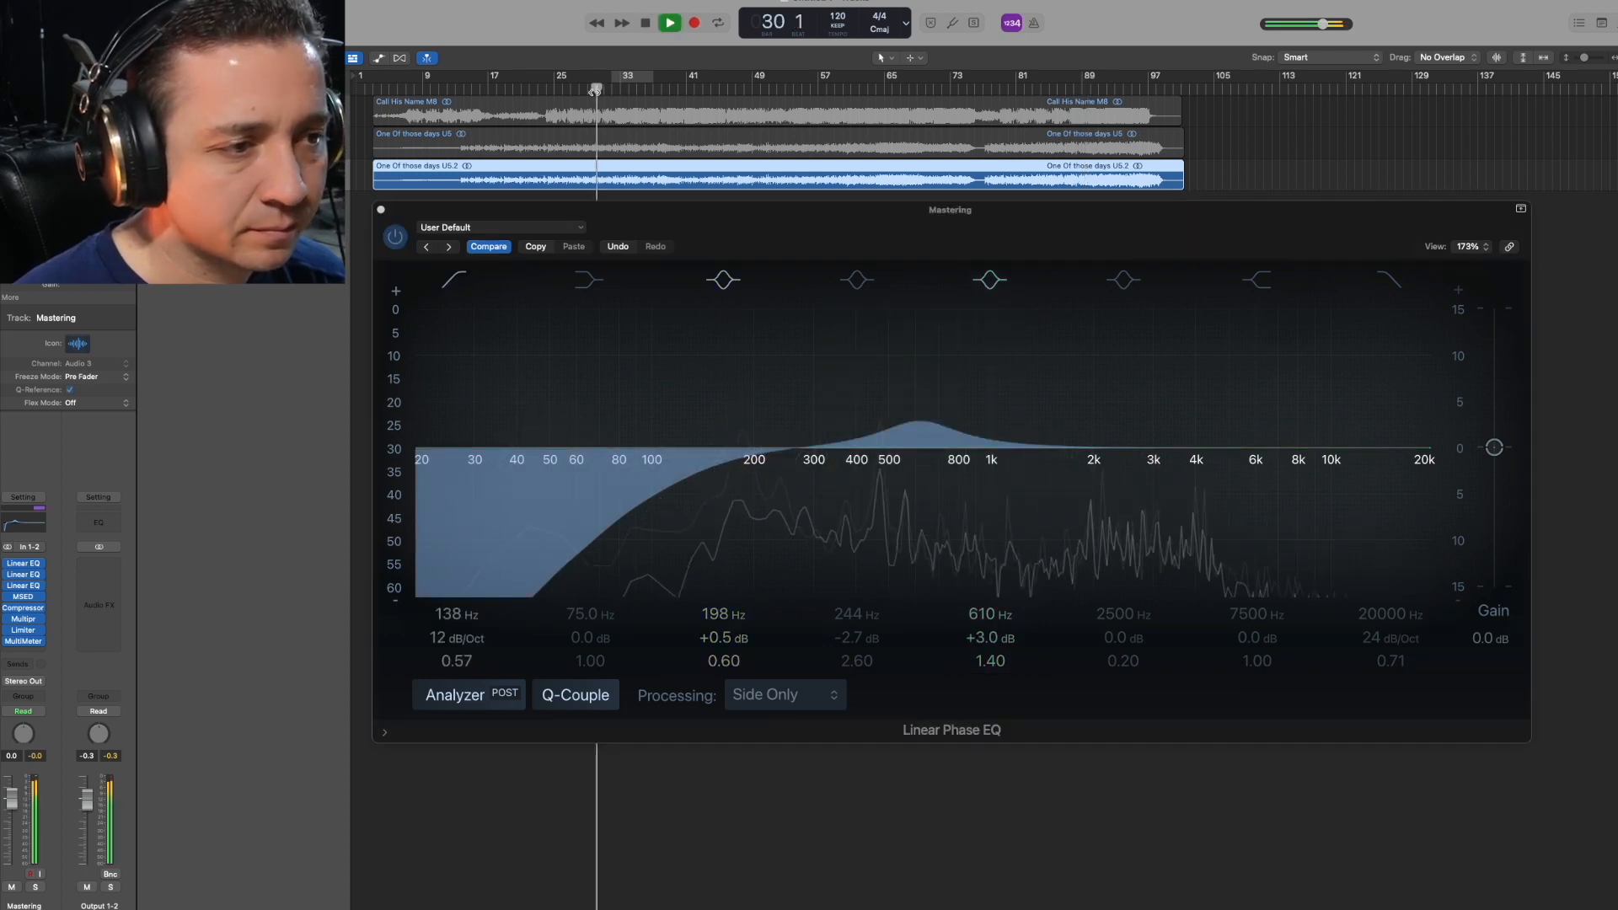
{"action": "key", "text": "space"}
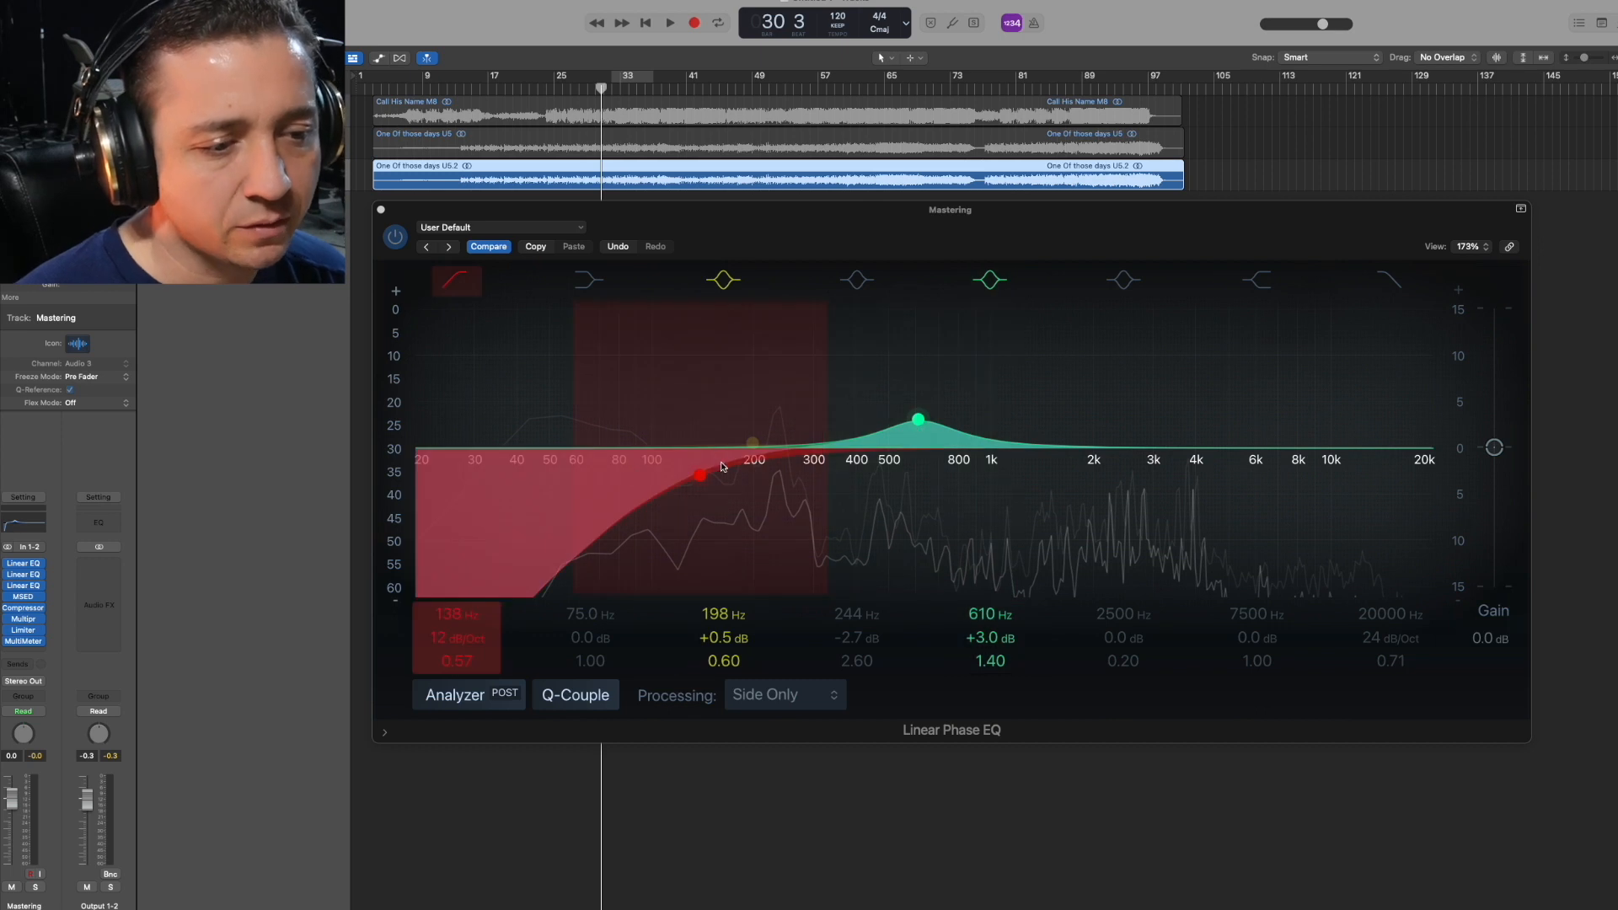
{"action": "left_click_drag", "start_coordinate": [919, 422], "coordinate": [920, 427]}
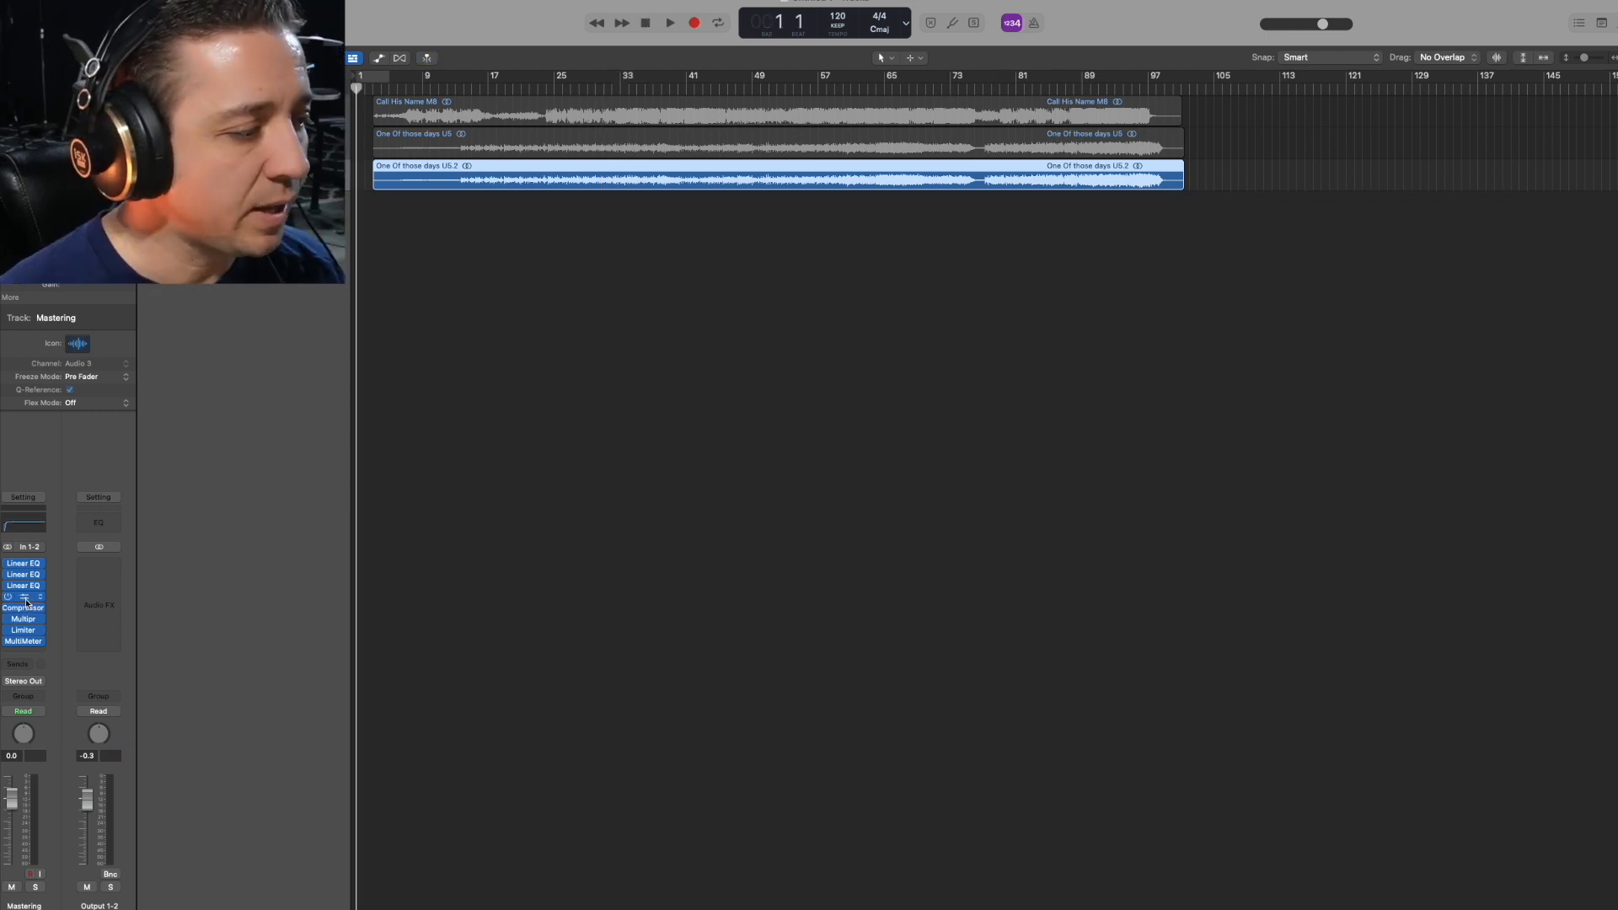
Step: Open MSED on the Mastering track and try out its Mid Gain and Mid Mute controls
{"action": "left_click", "coordinate": [25, 598]}
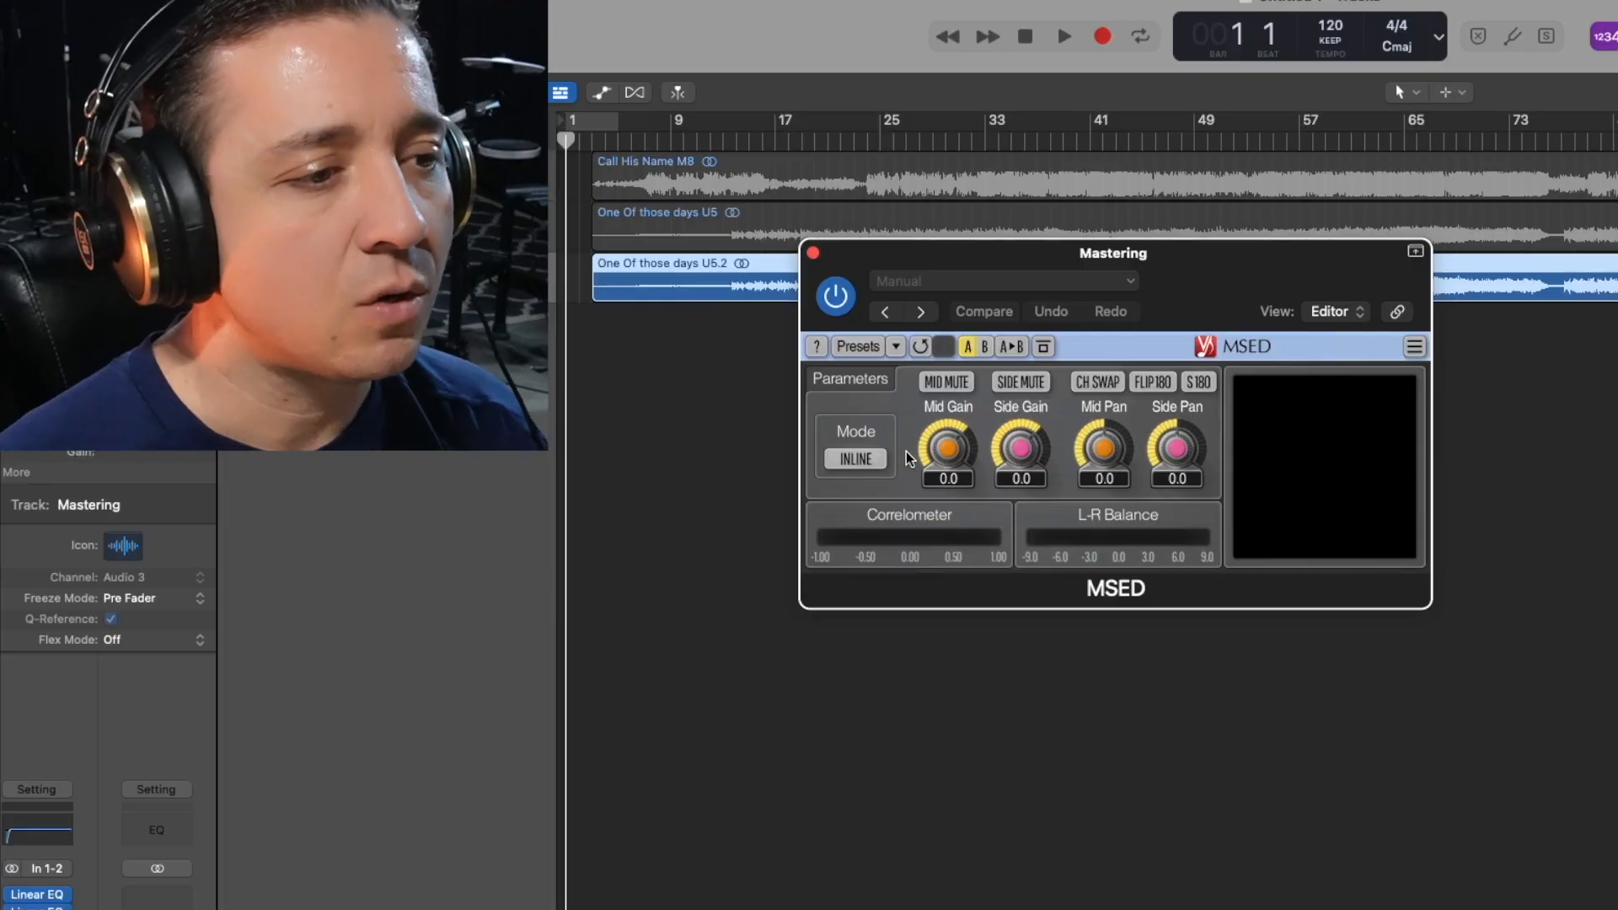
{"action": "mouse_move", "coordinate": [960, 447]}
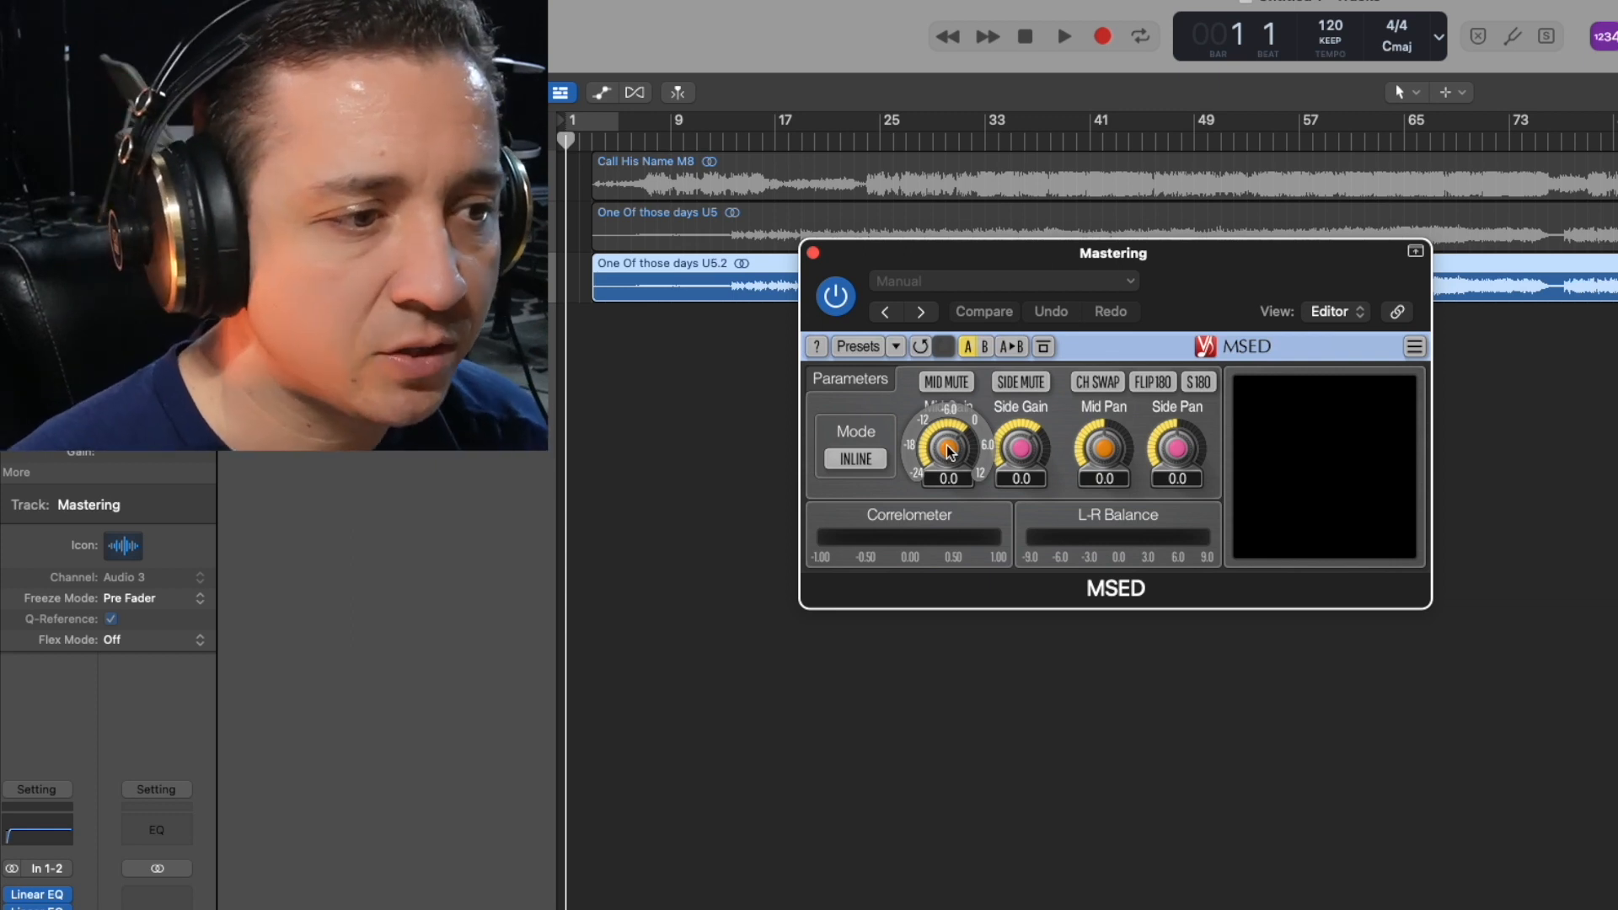
{"action": "left_click_drag", "start_coordinate": [950, 451], "coordinate": [950, 438]}
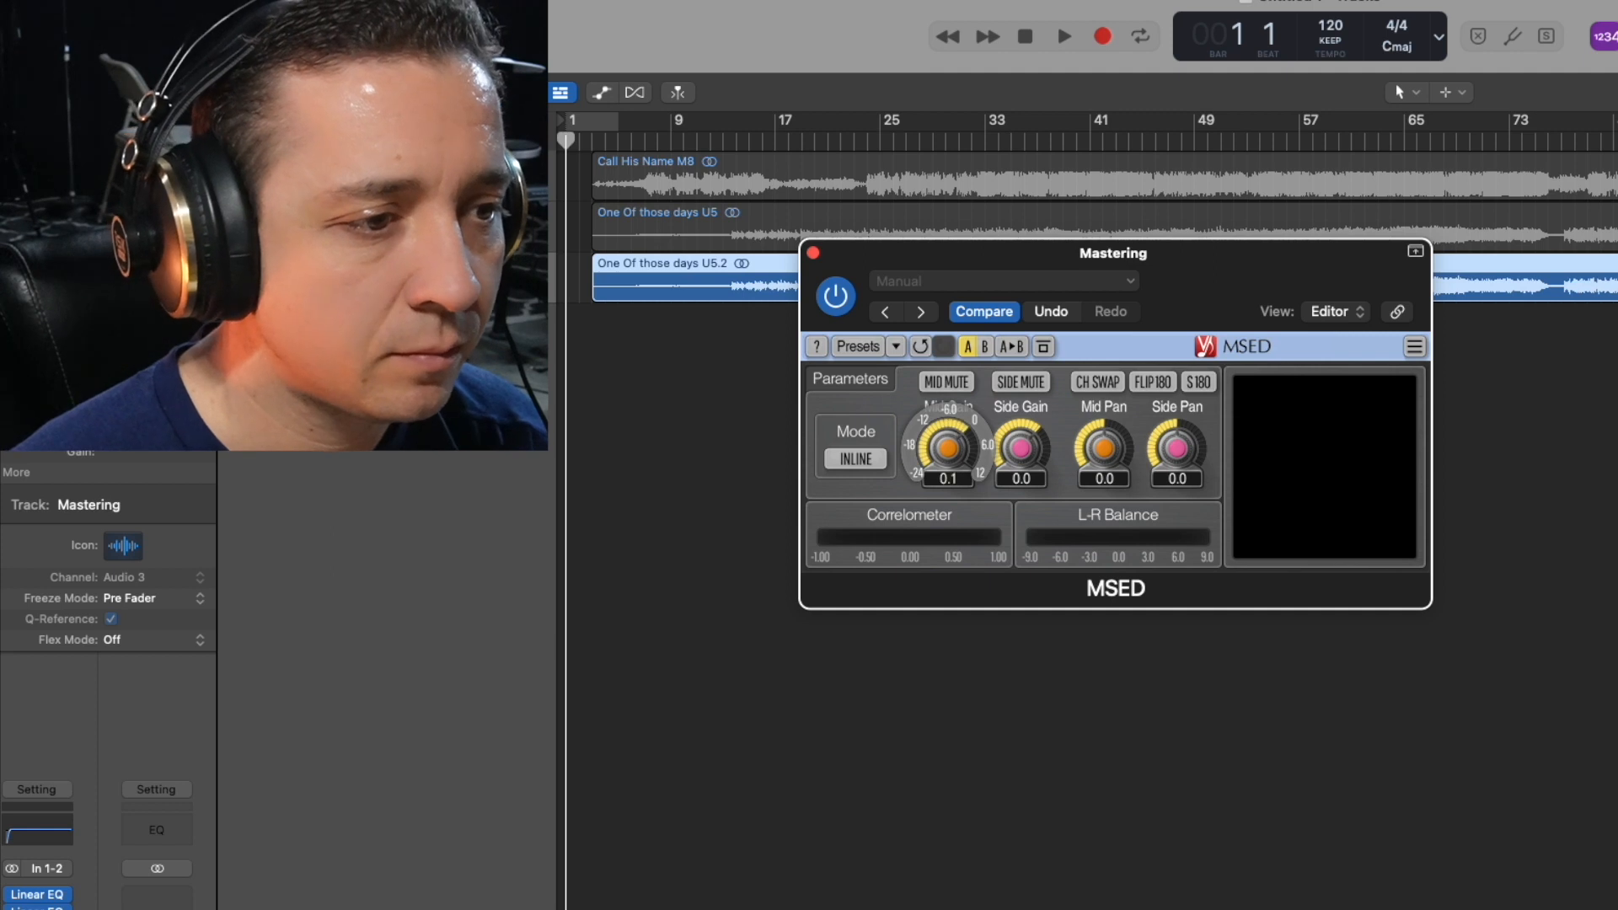
{"action": "left_click", "coordinate": [946, 382]}
{"action": "left_click", "coordinate": [946, 382]}
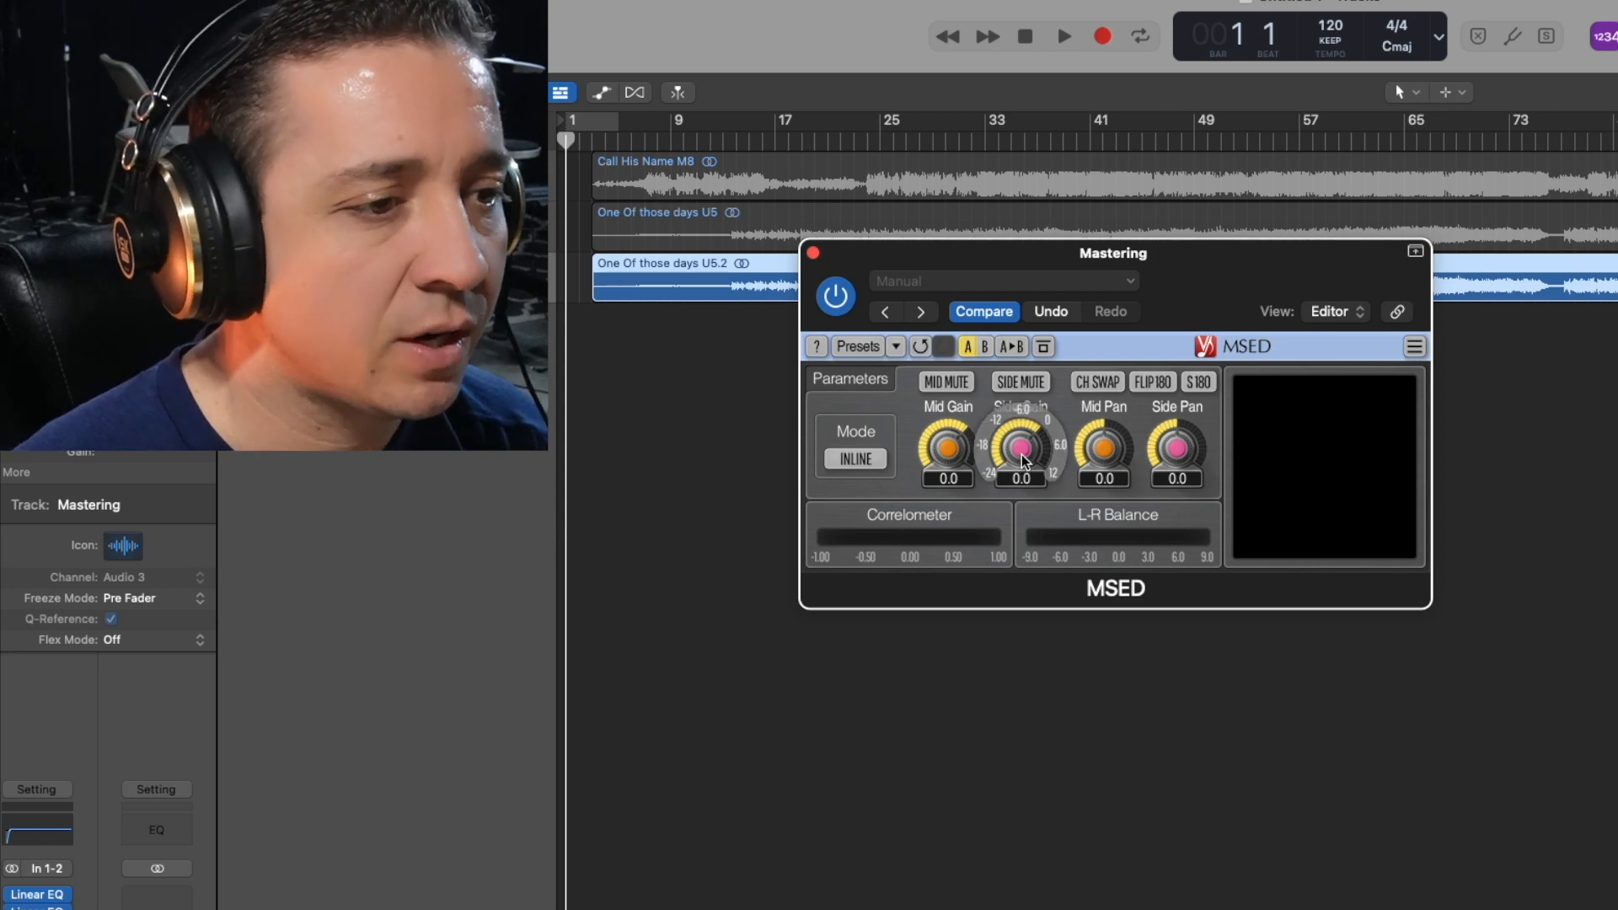
Step: Raise MSED's Side Gain to 12.0 dB while playing the song from bar 38 to hear the widened sides
{"action": "left_click_drag", "start_coordinate": [1022, 460], "coordinate": [1018, 346]}
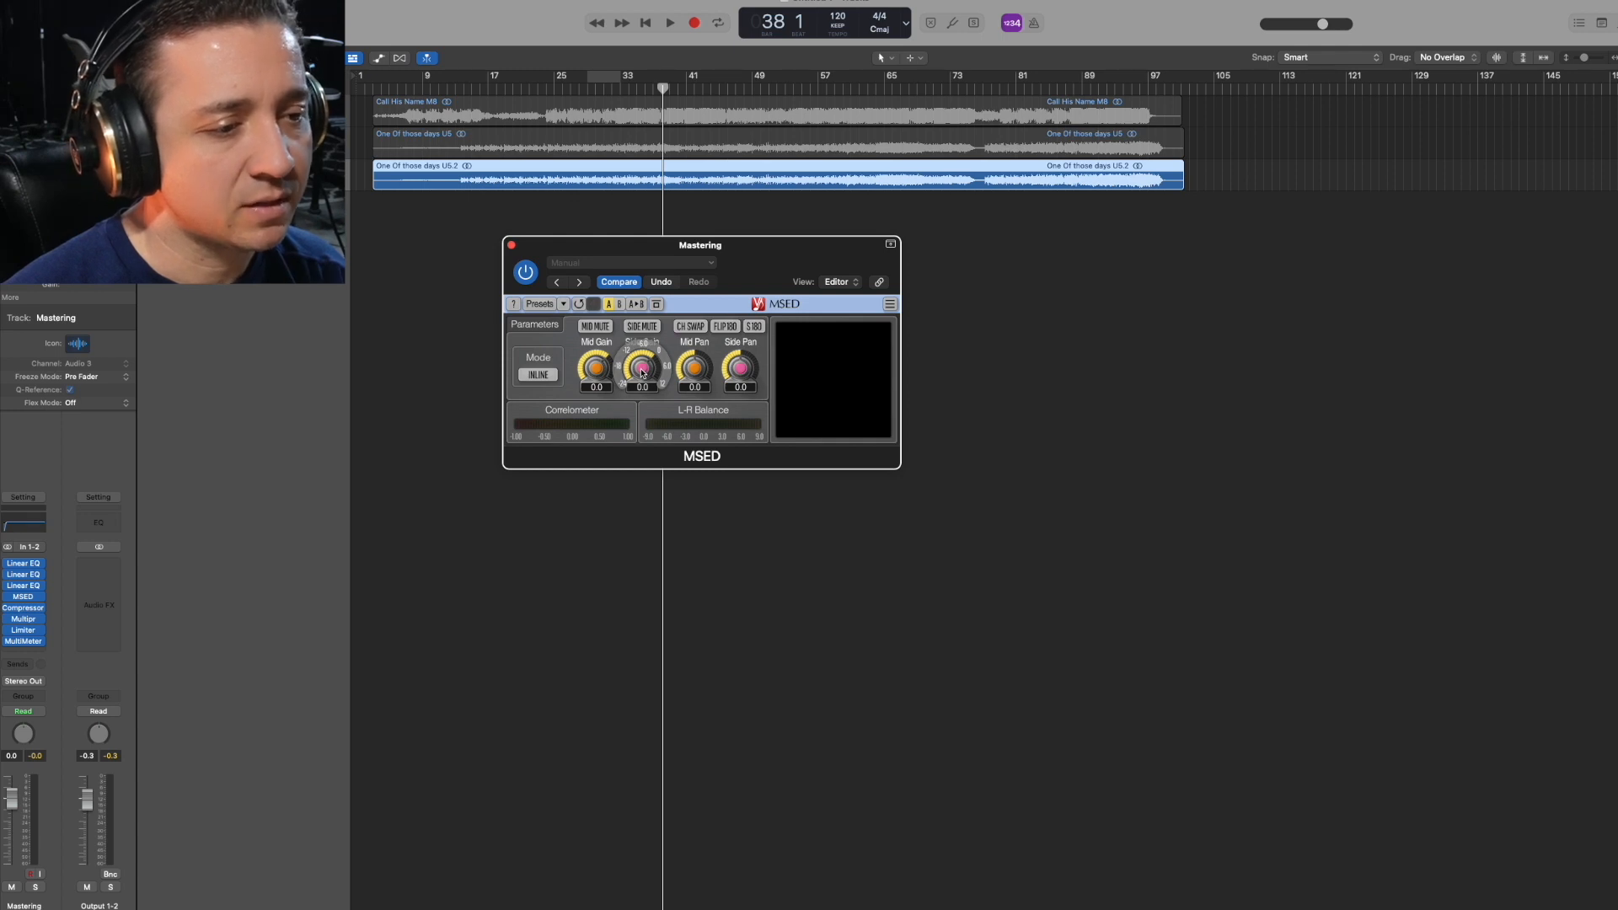
{"action": "key", "text": "space"}
{"action": "left_click_drag", "start_coordinate": [642, 374], "coordinate": [642, 325]}
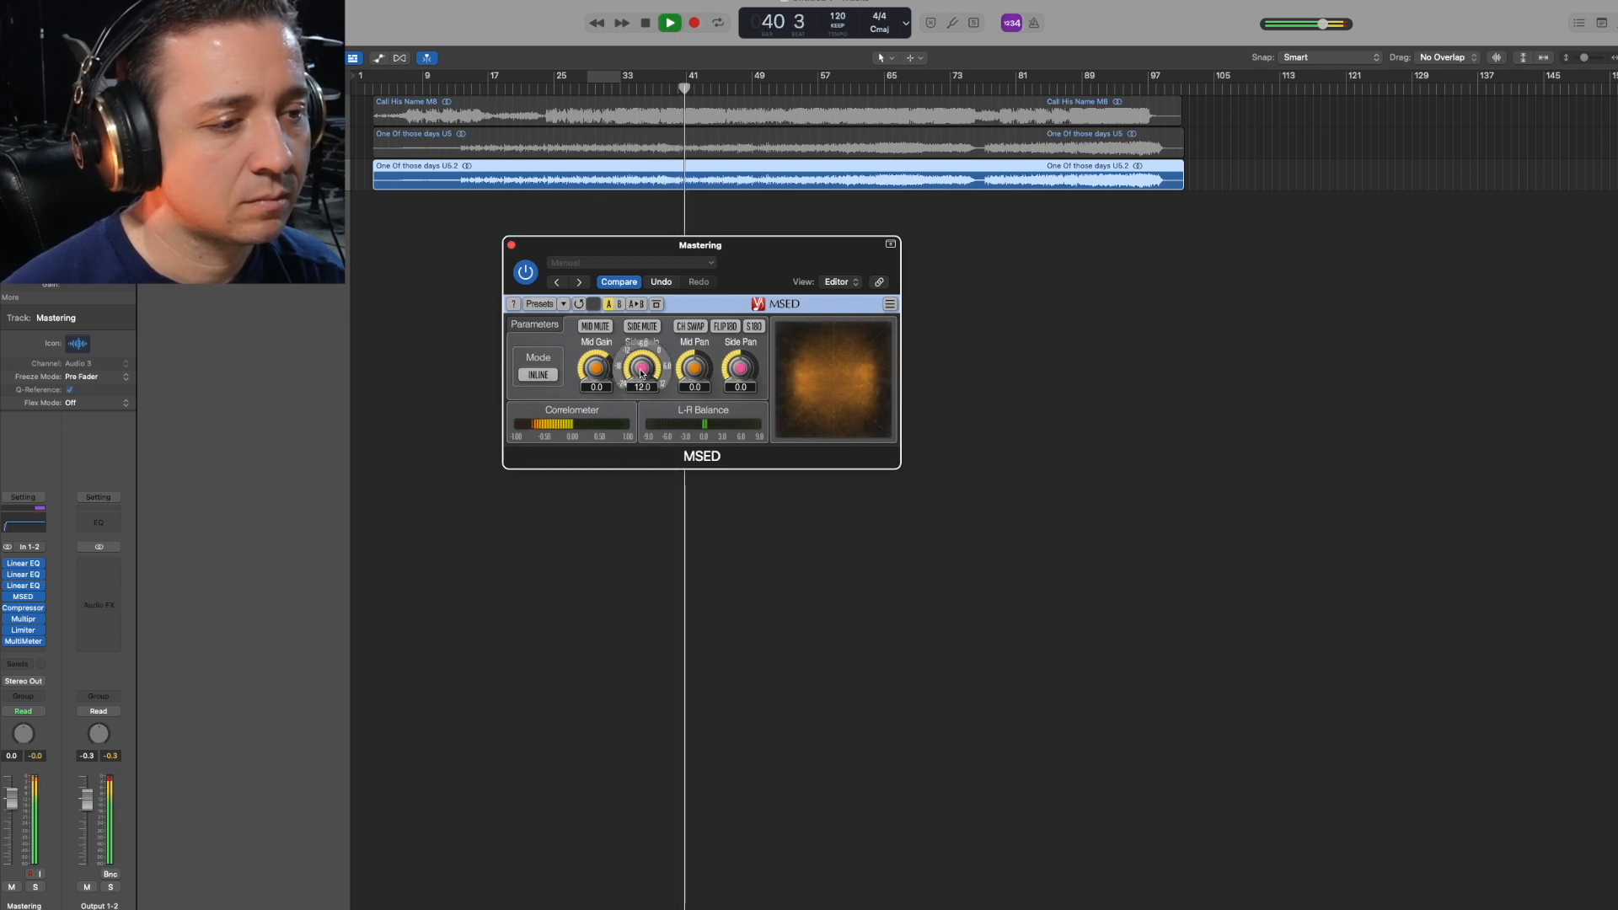
{"action": "mouse_move", "coordinate": [641, 373]}
{"action": "left_mouse_down"}
{"action": "mouse_move", "coordinate": [642, 488]}
{"action": "mouse_move", "coordinate": [642, 362]}
{"action": "left_mouse_up"}
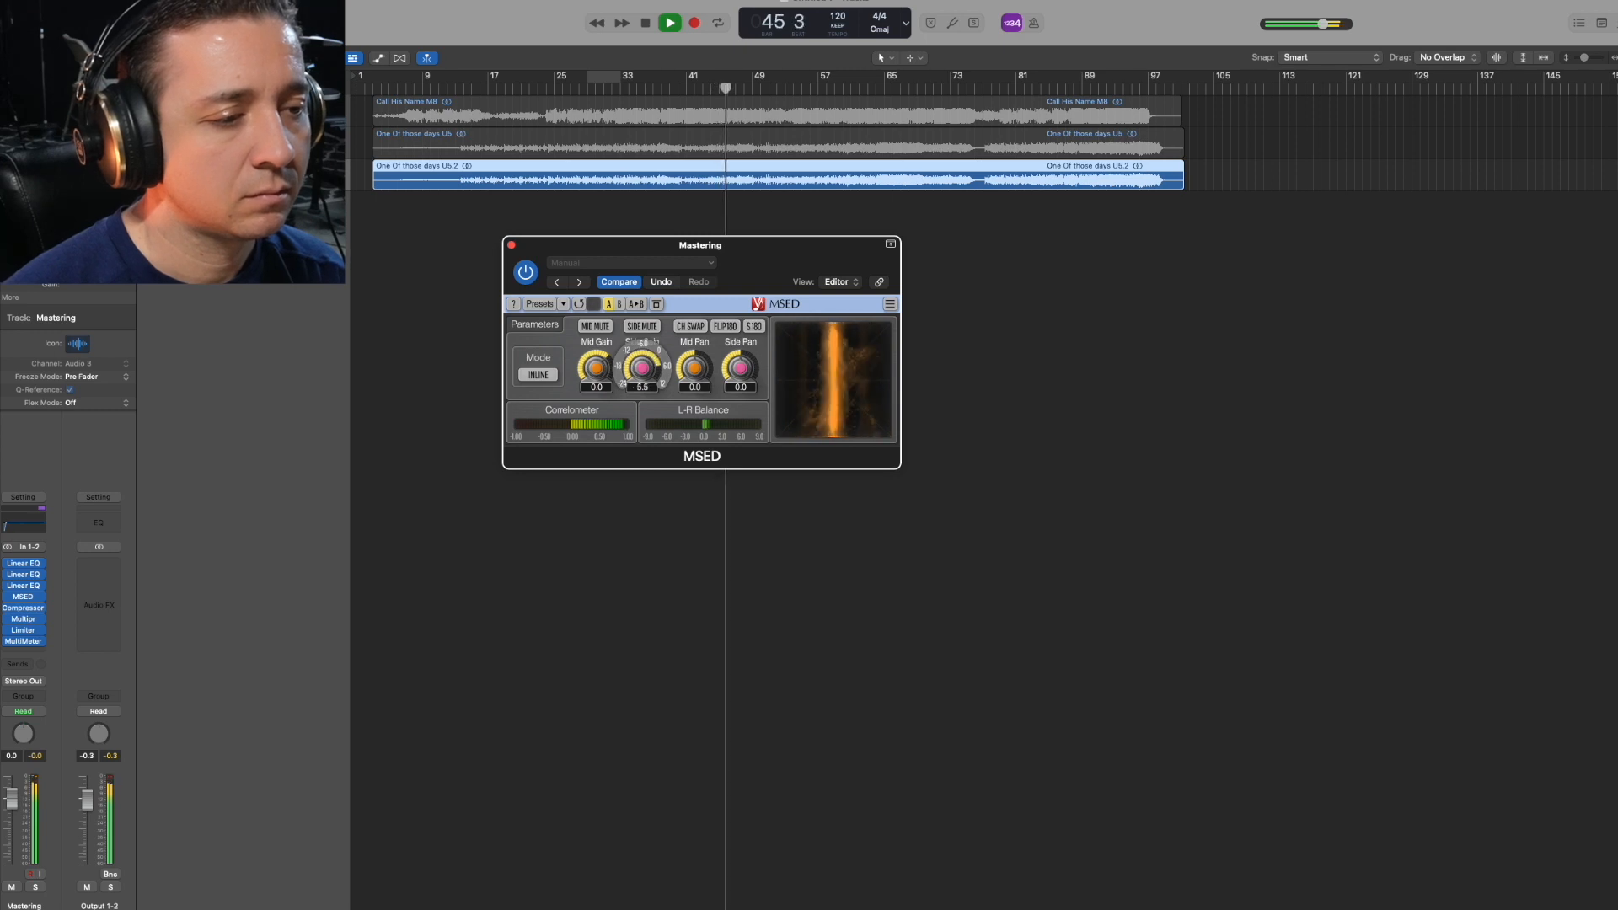
{"action": "key", "text": "space"}
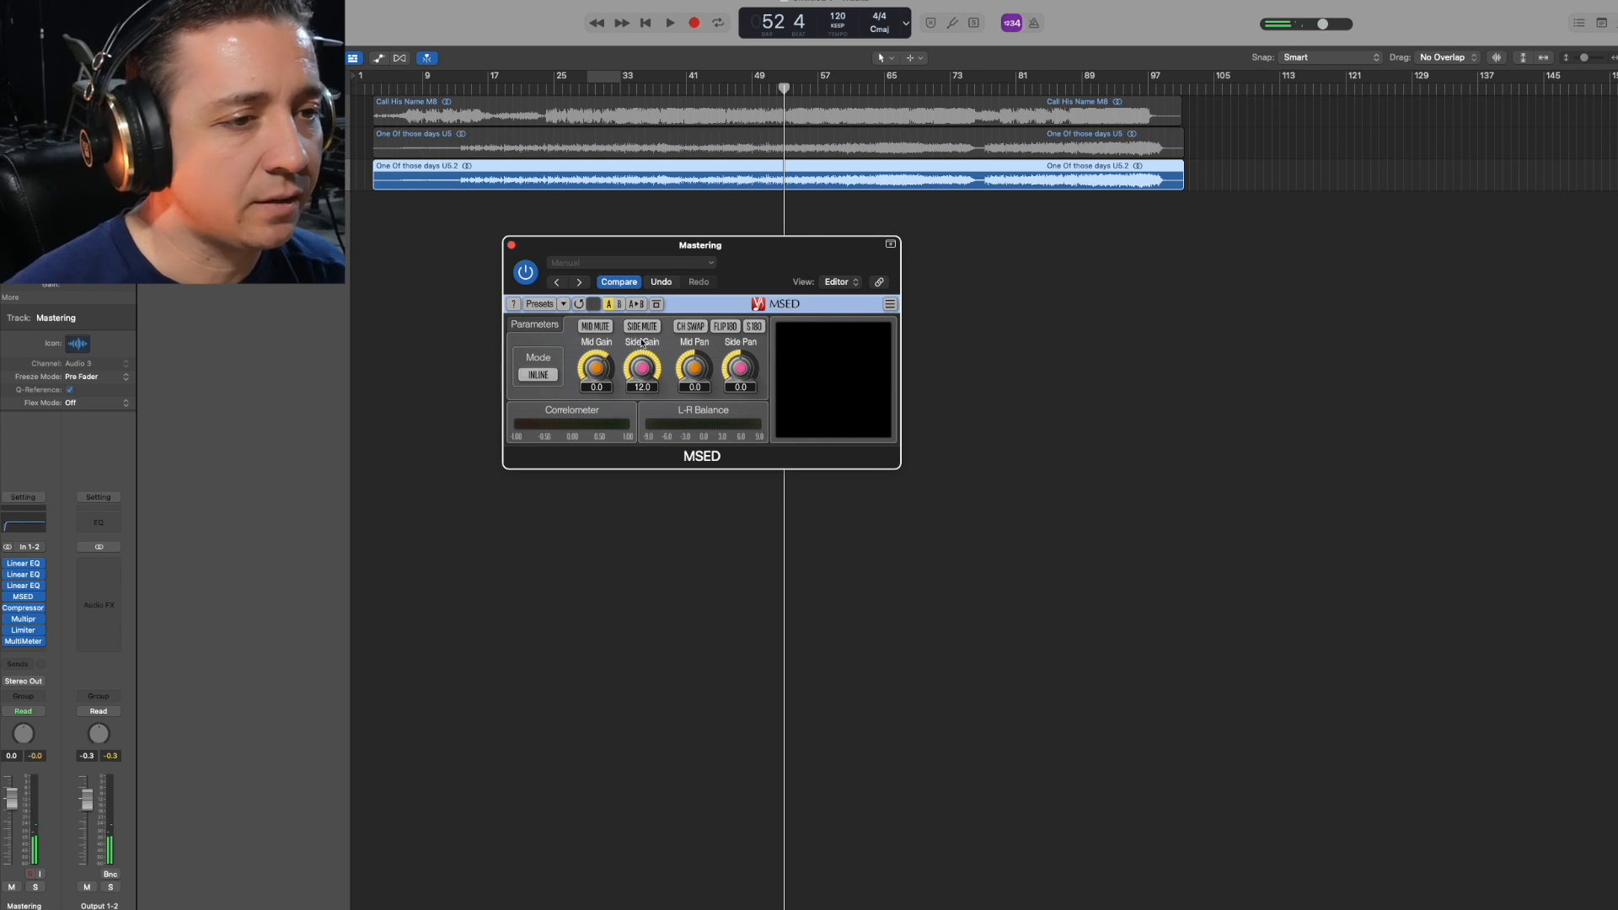
{"action": "left_click", "coordinate": [758, 89]}
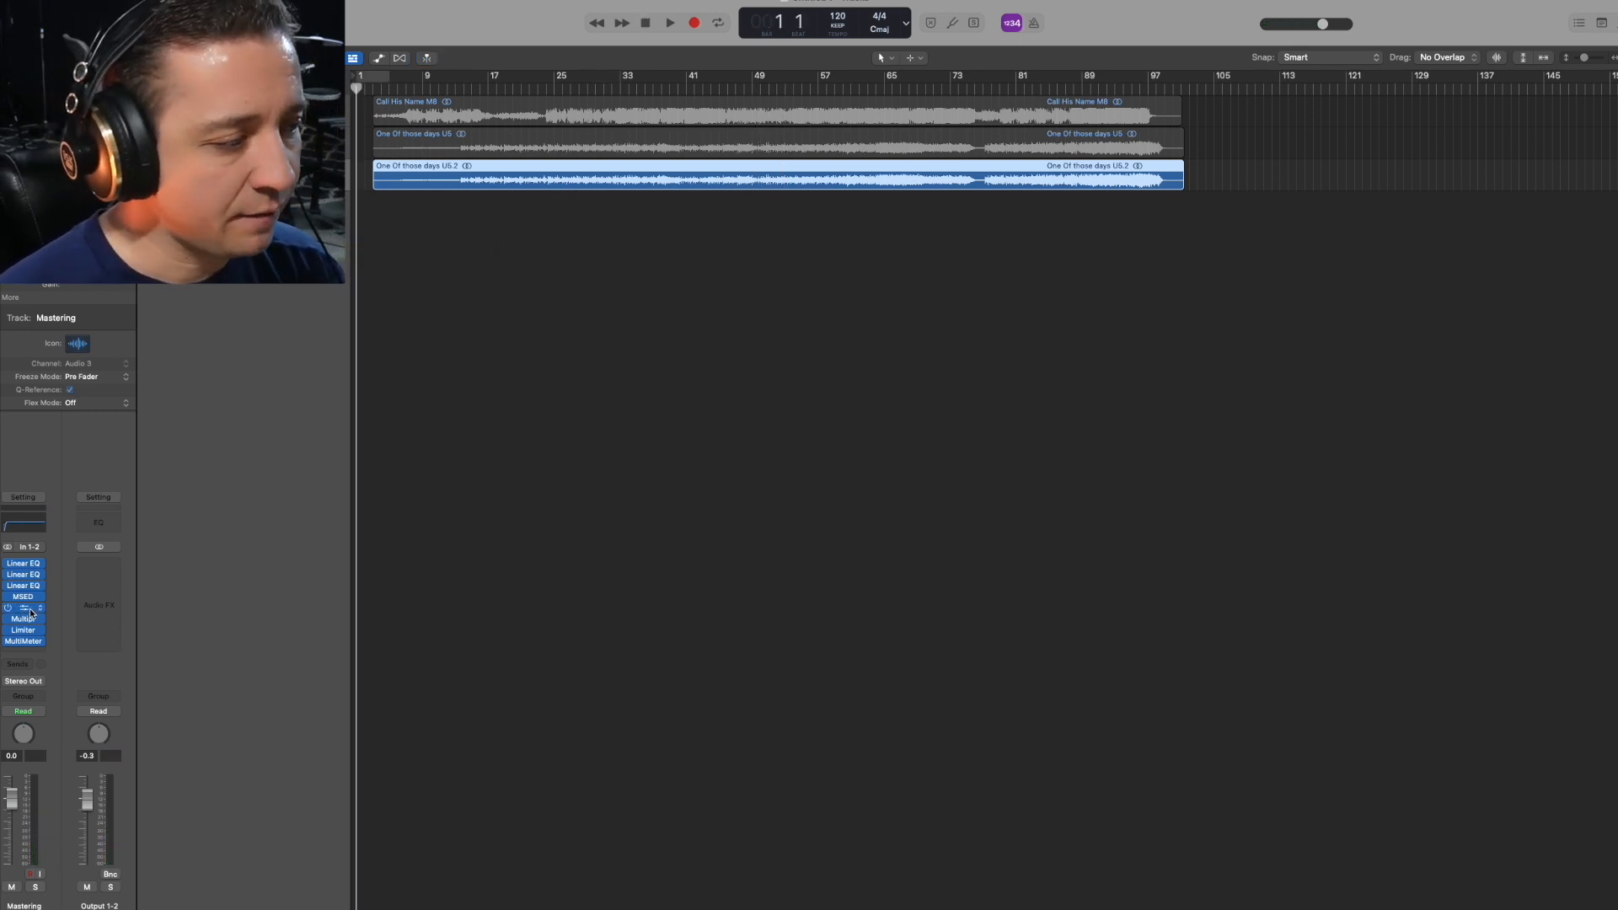
Step: Open the Mastering track's Compressor, reposition its window over the tracks, and slightly adjust its input gain
{"action": "left_click", "coordinate": [20, 609]}
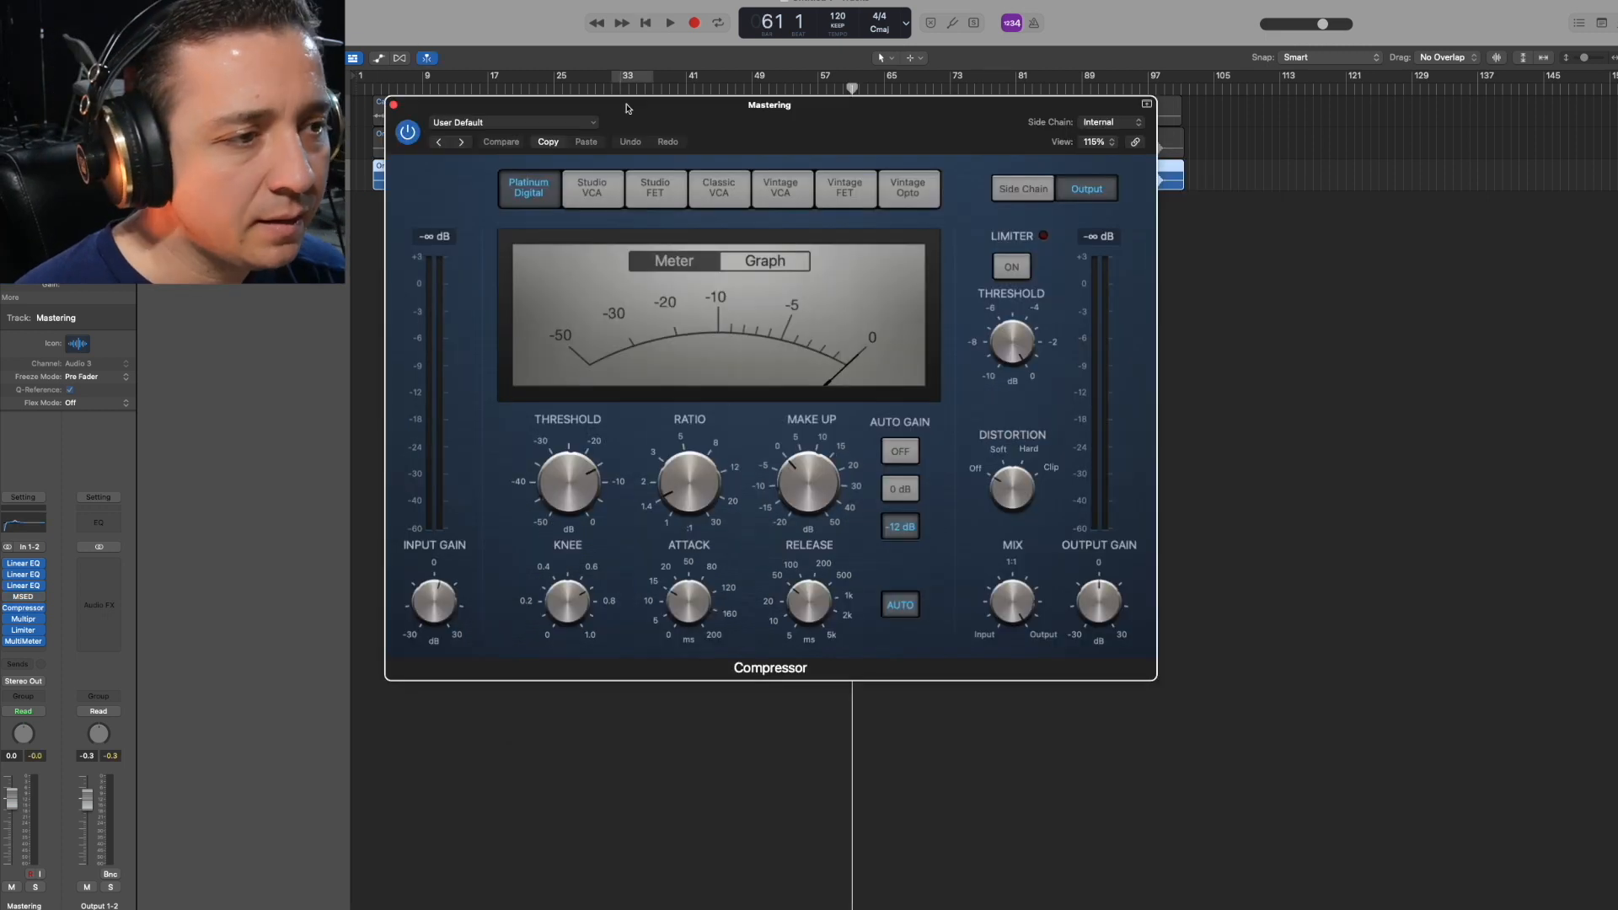
{"action": "left_click_drag", "start_coordinate": [628, 109], "coordinate": [672, 150]}
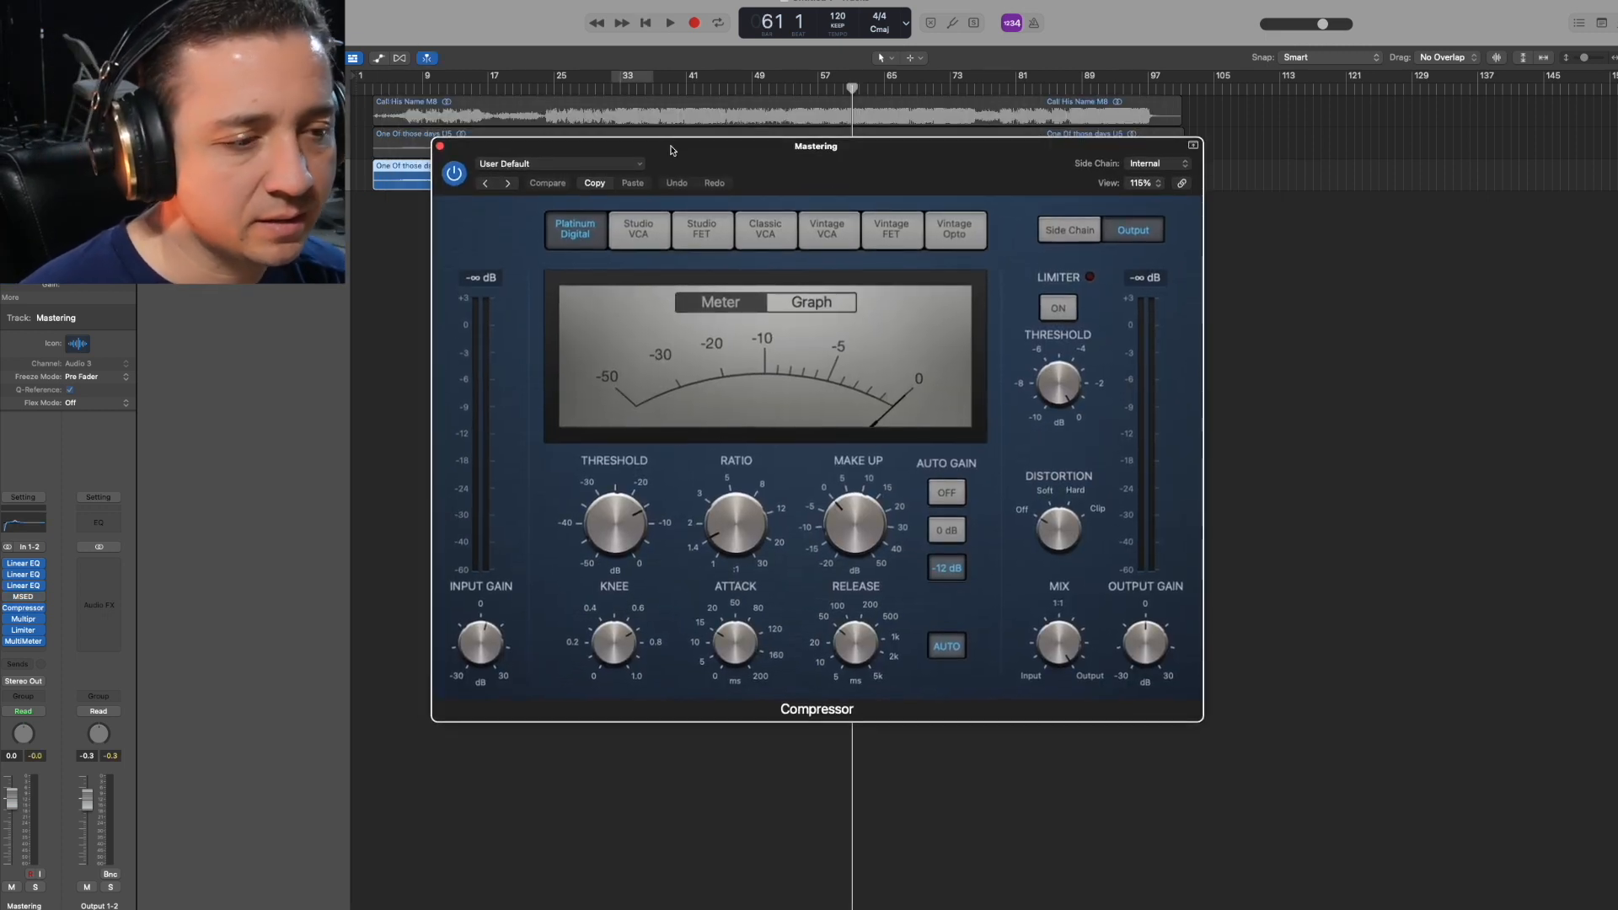
{"action": "left_click_drag", "start_coordinate": [670, 146], "coordinate": [603, 123]}
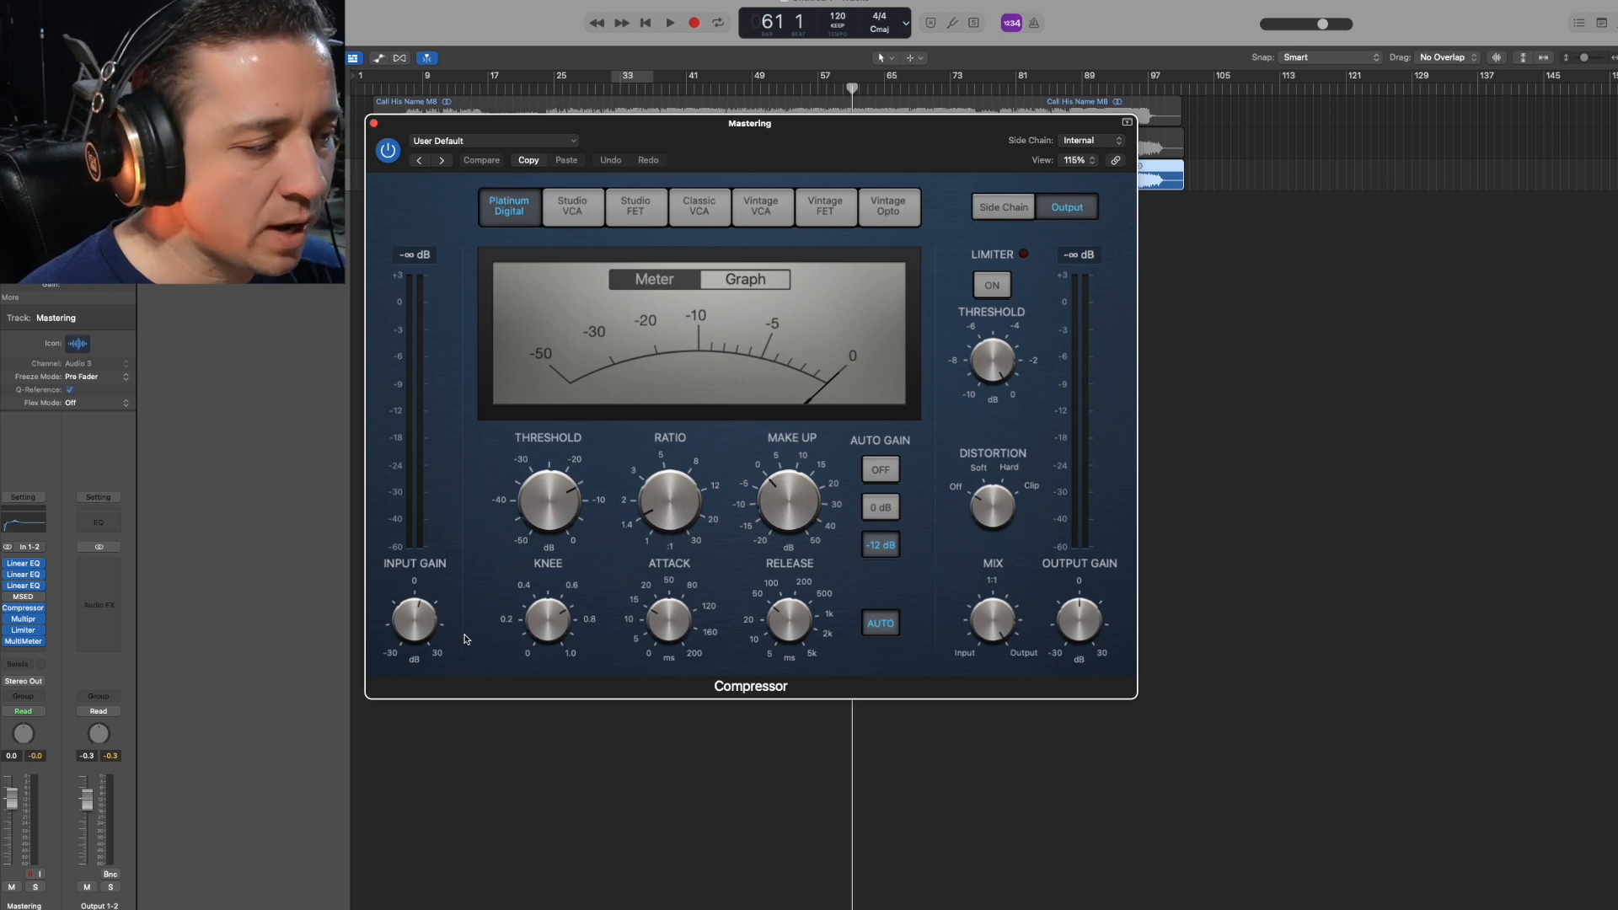
{"action": "left_click_drag", "start_coordinate": [415, 621], "coordinate": [418, 634]}
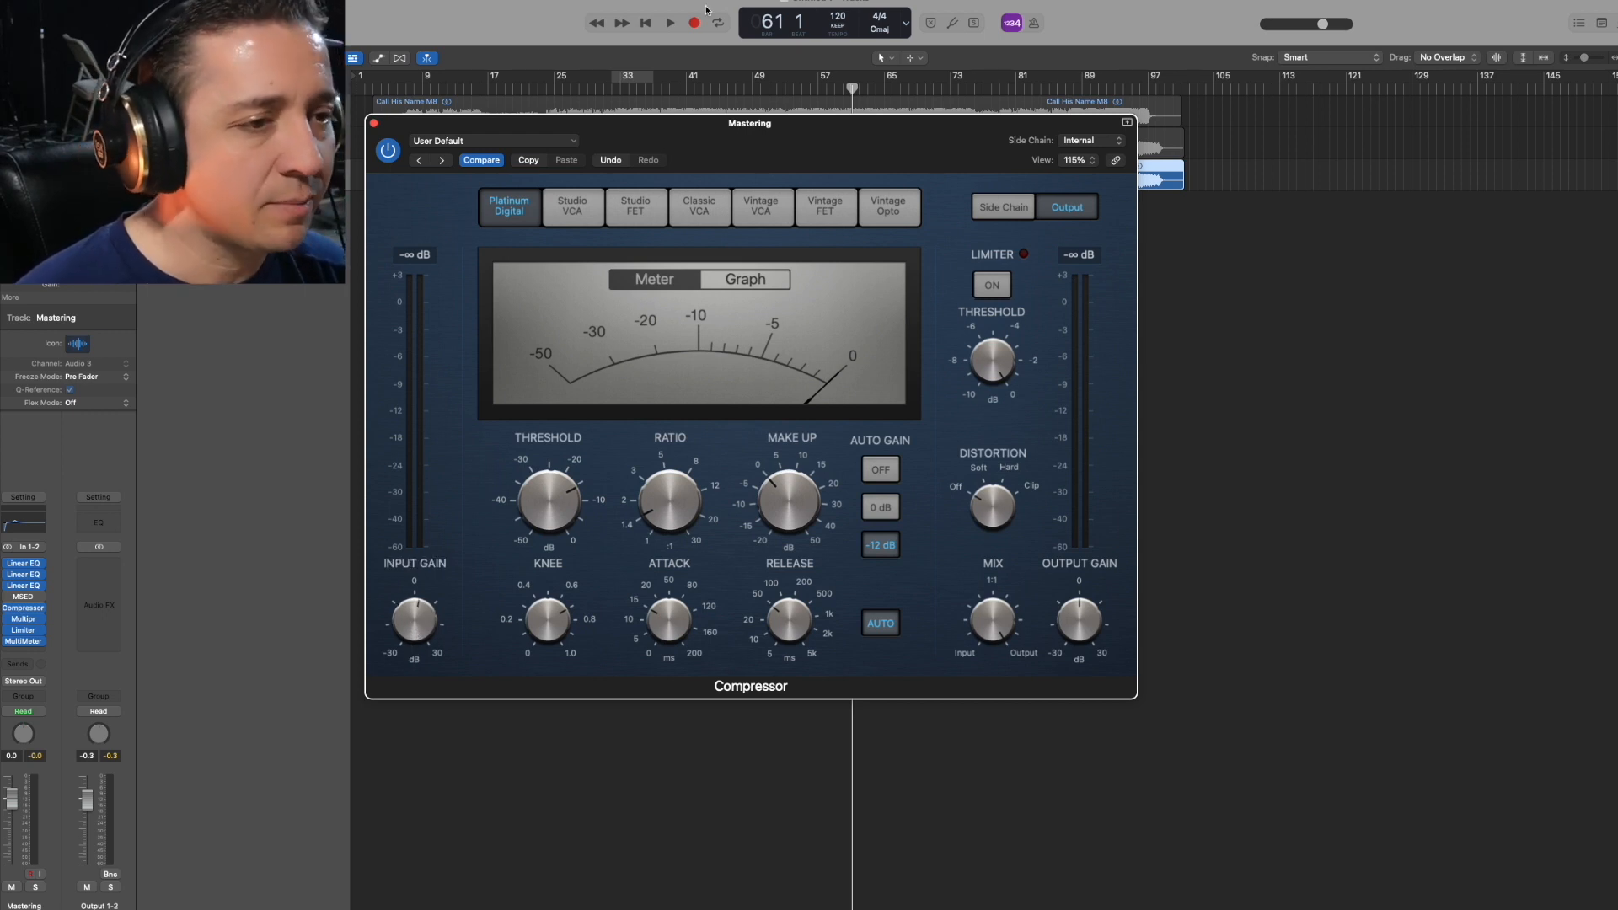
Step: Open the Mastering track's Limiter and arrange its window beside the Compressor so both plug-ins are in view
{"action": "left_click_drag", "start_coordinate": [688, 132], "coordinate": [580, 35]}
{"action": "left_click", "coordinate": [22, 631]}
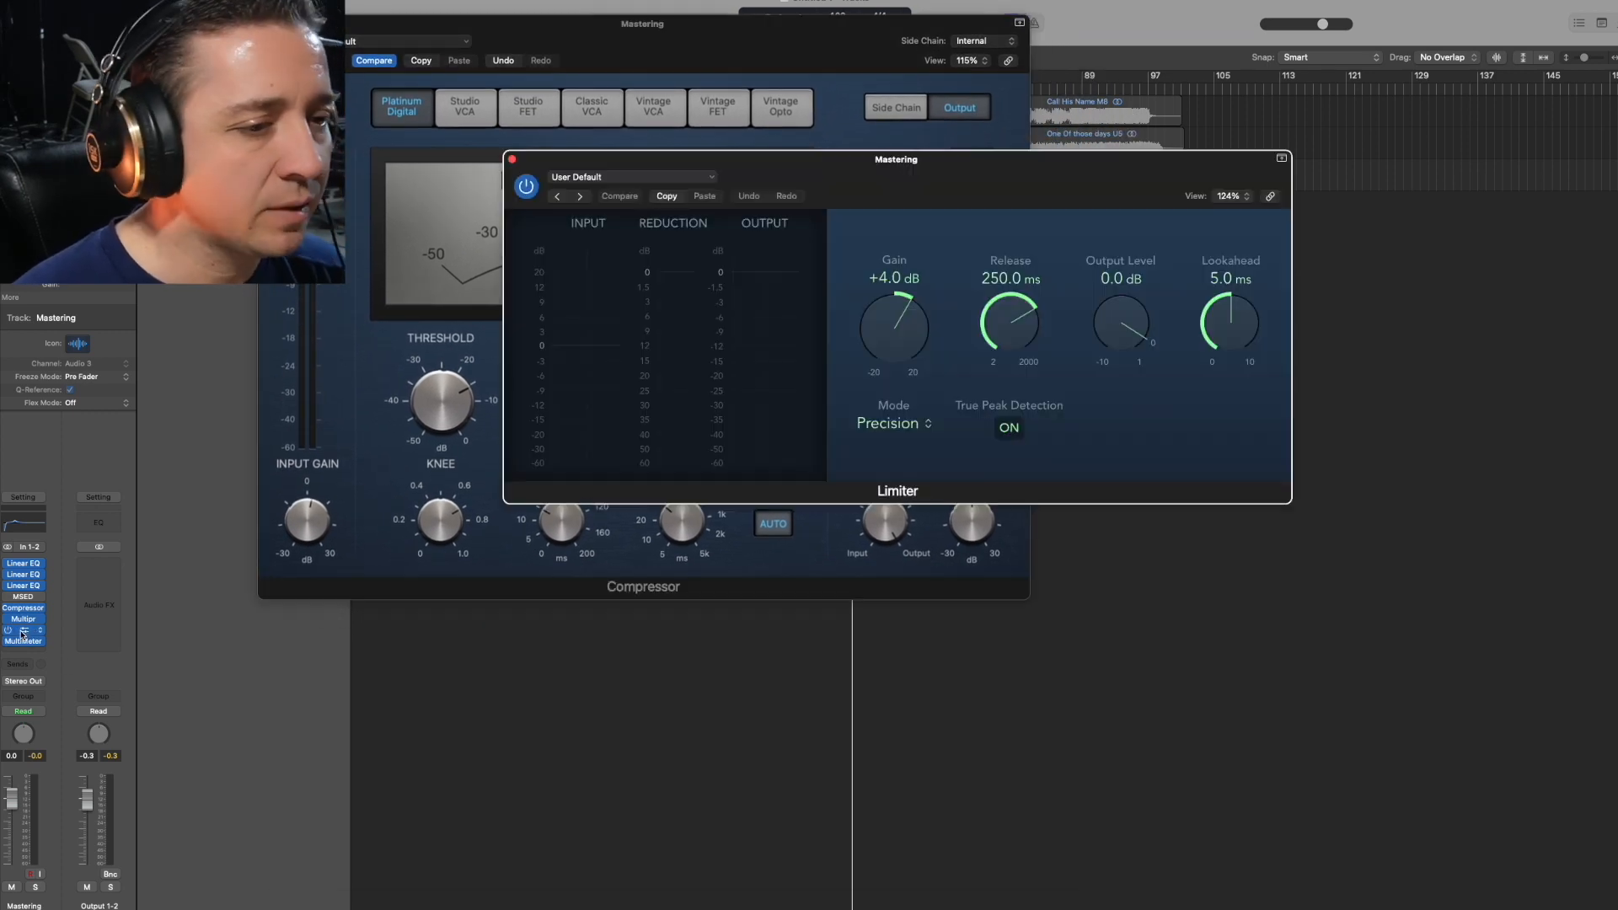
{"action": "left_click_drag", "start_coordinate": [698, 170], "coordinate": [1048, 232]}
{"action": "left_click_drag", "start_coordinate": [939, 41], "coordinate": [744, 219]}
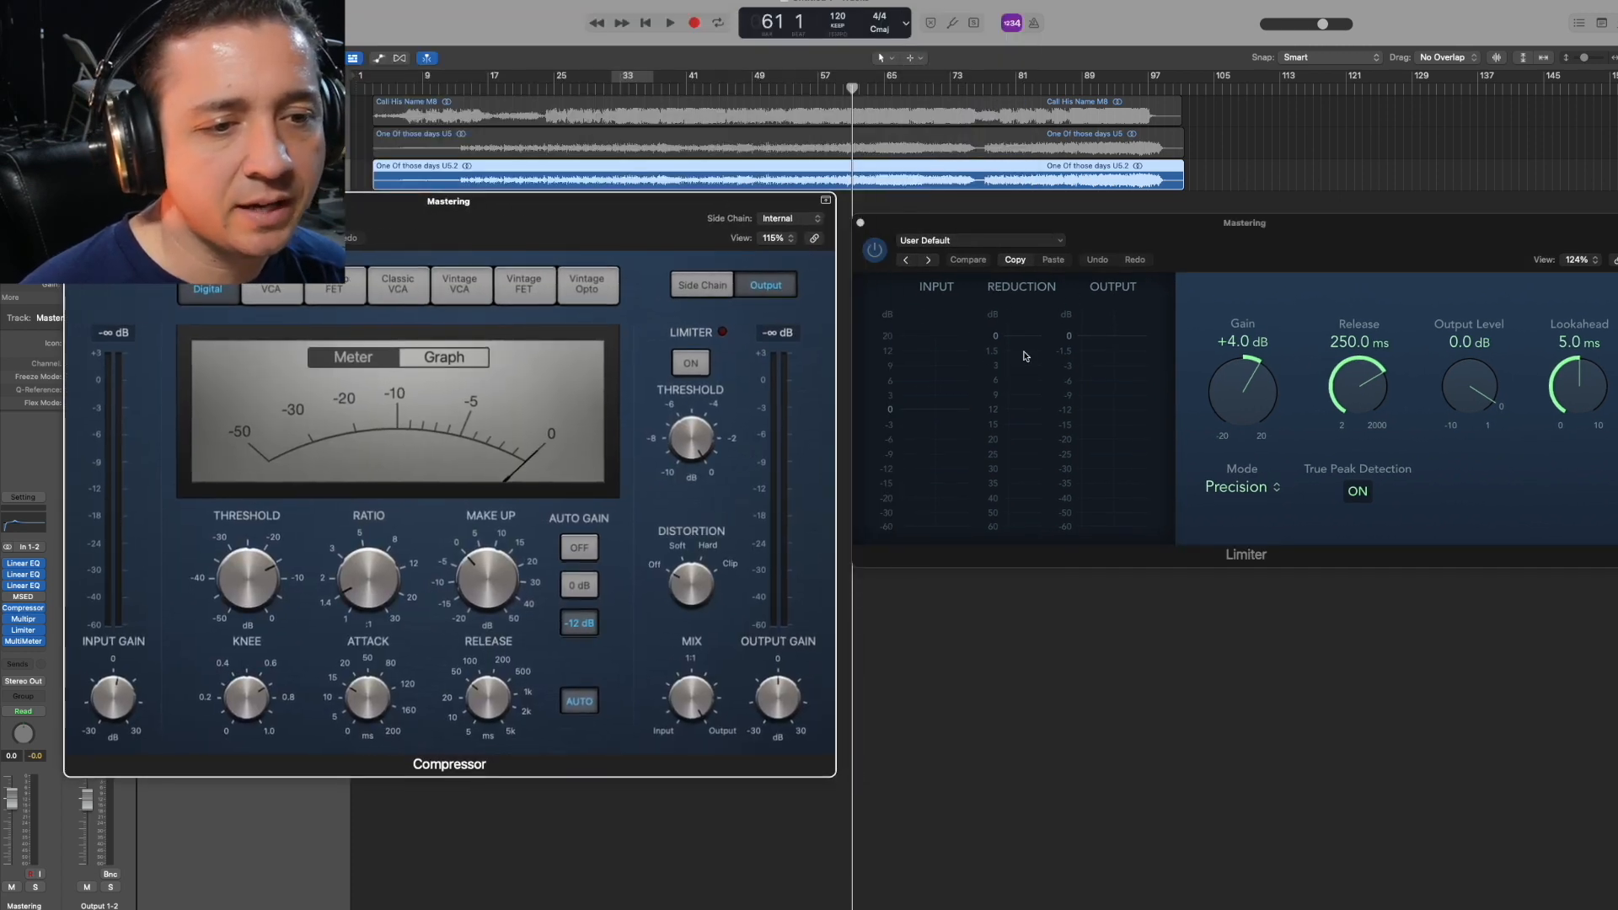
{"action": "left_click_drag", "start_coordinate": [642, 208], "coordinate": [639, 268]}
Step: Fine-tune the Compressor's input gain while playing the song near bar 91, and stop playback
{"action": "left_click", "coordinate": [553, 89]}
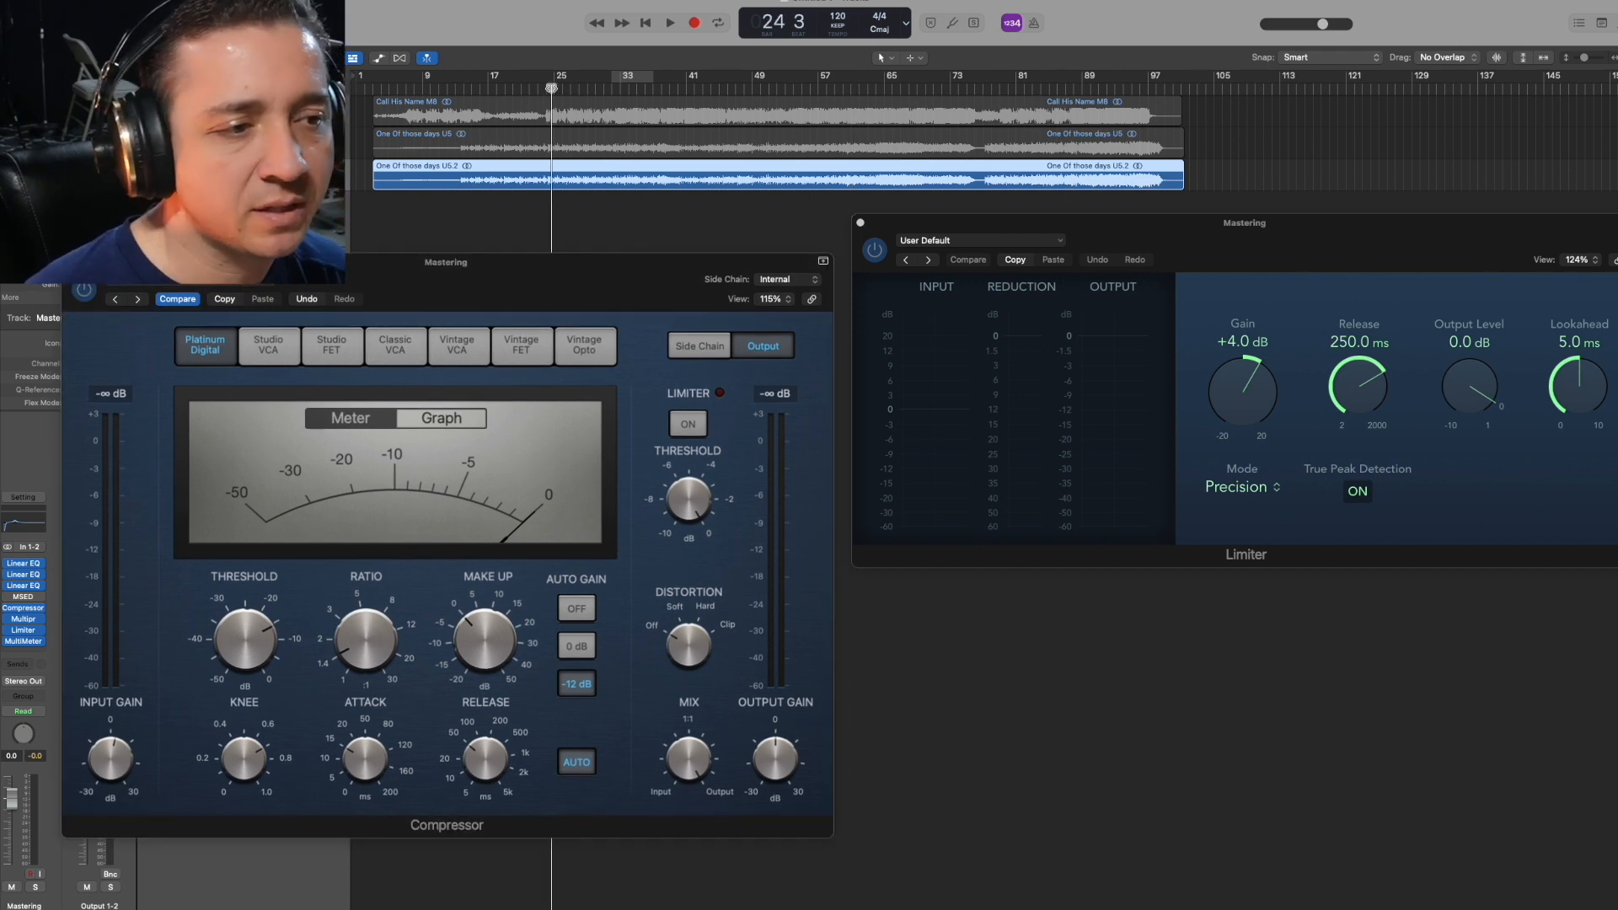
{"action": "mouse_move", "coordinate": [360, 656]}
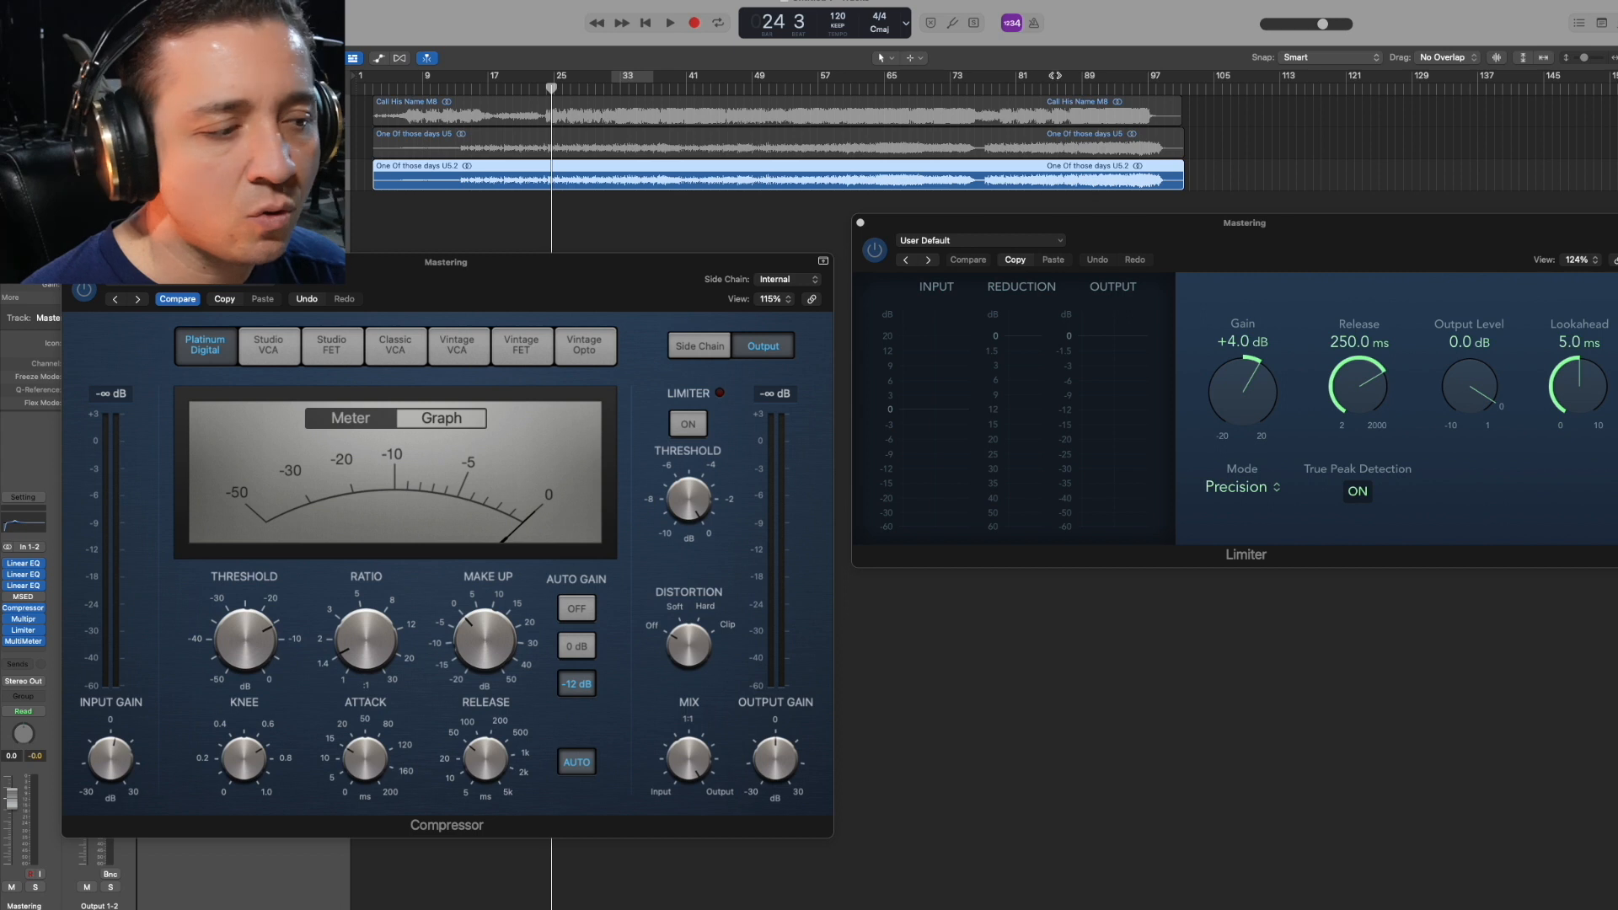
{"action": "left_click", "coordinate": [107, 750]}
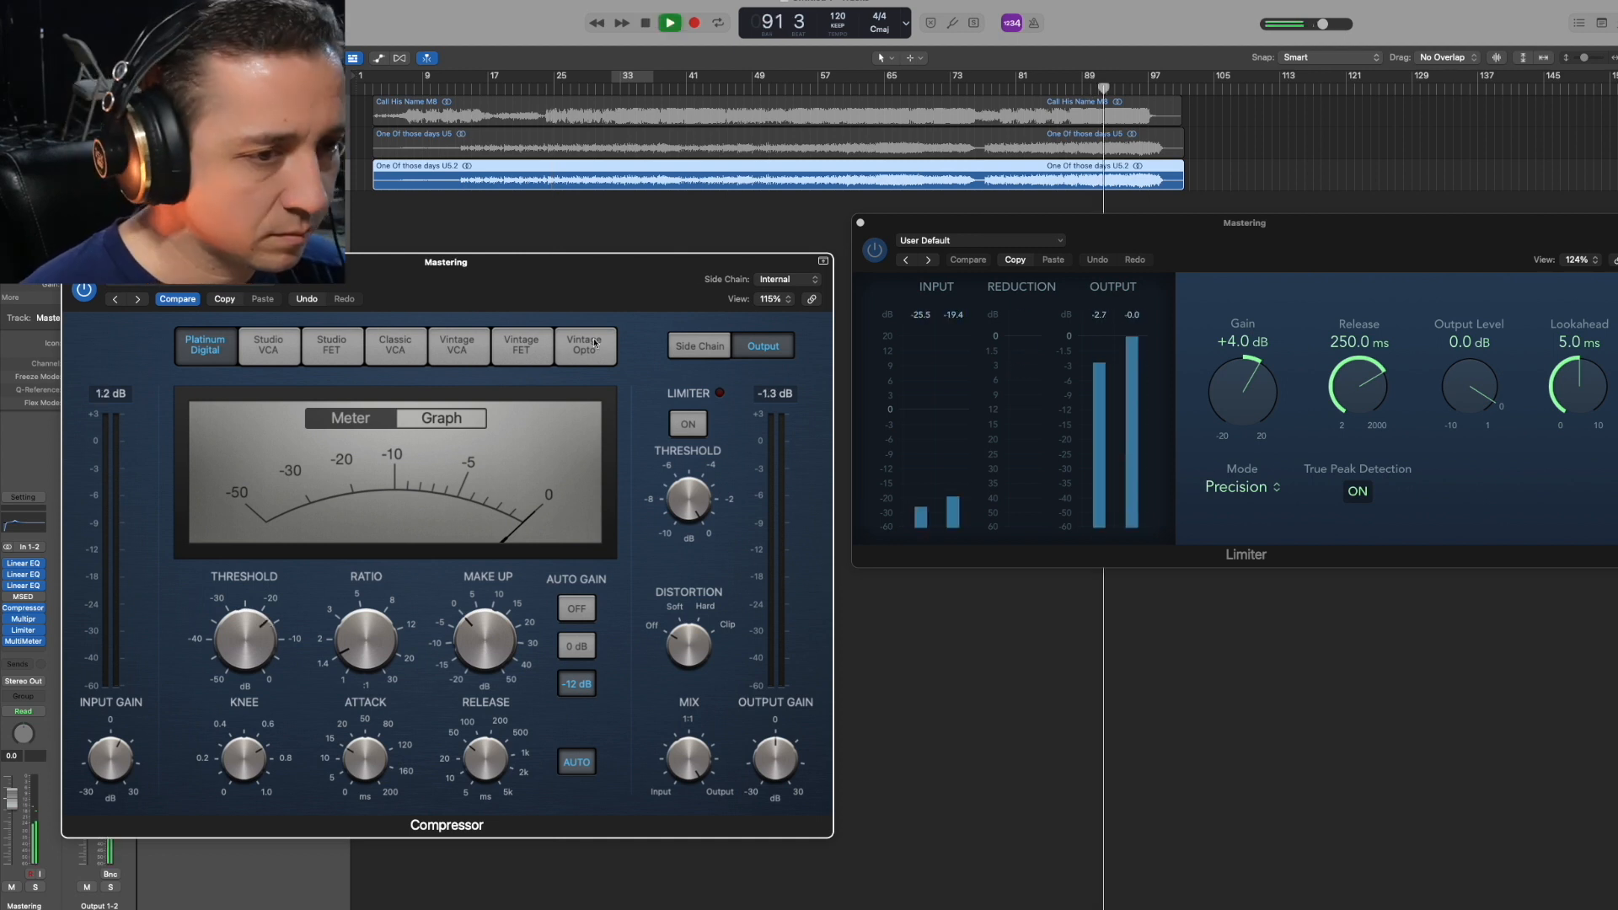
{"action": "left_click_drag", "start_coordinate": [98, 765], "coordinate": [105, 774]}
{"action": "key", "text": "space"}
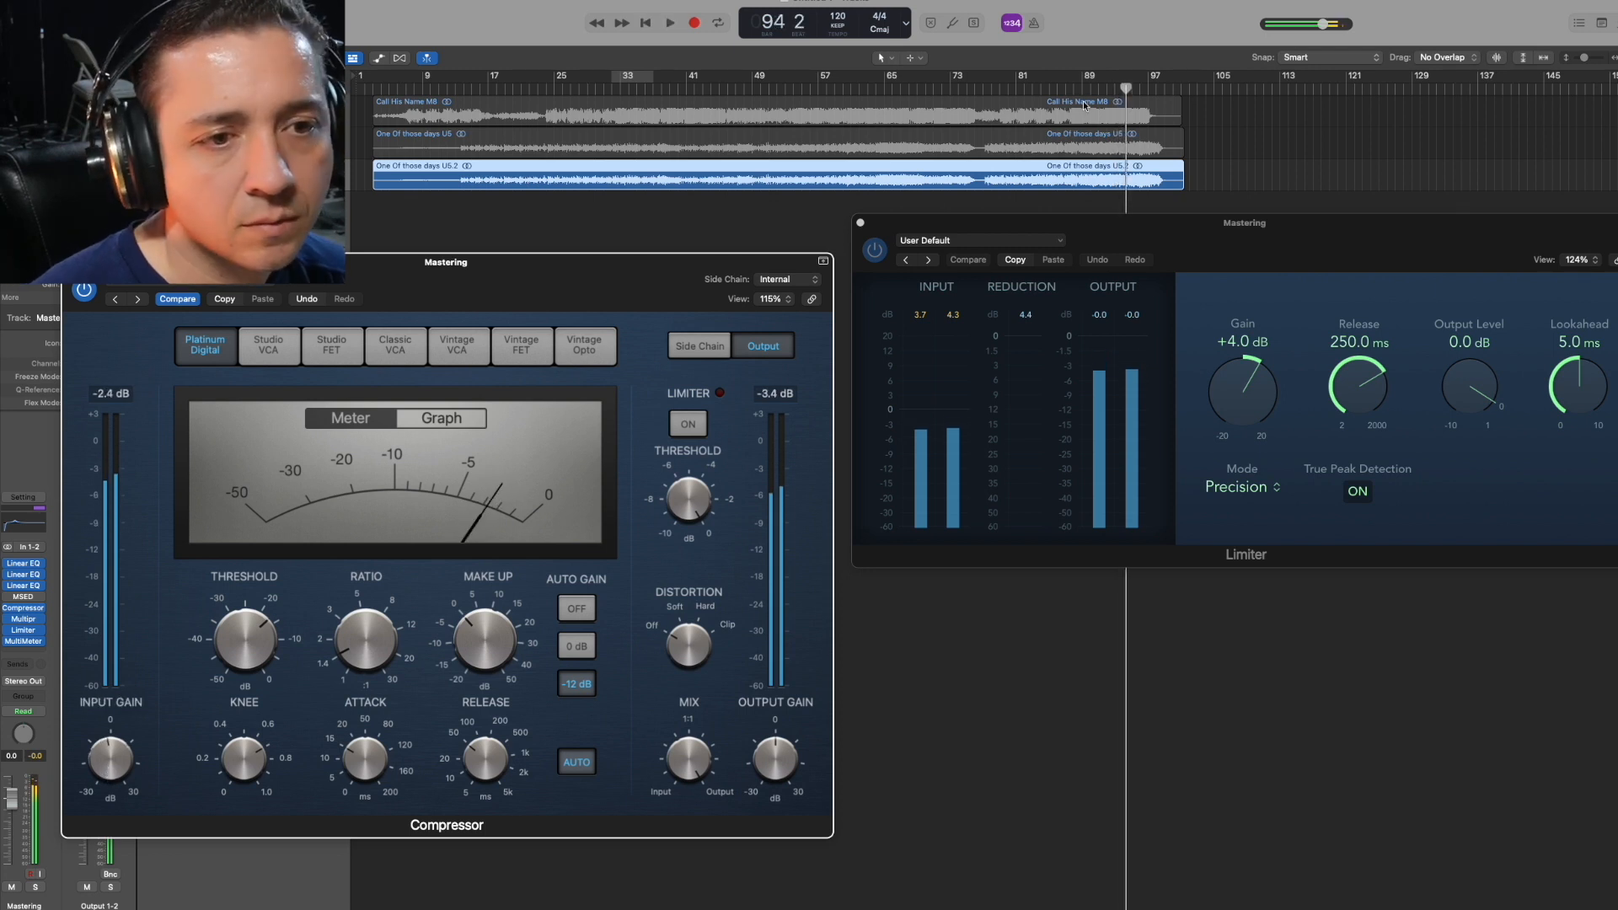
Step: Loop a short section near bar 91, fine-tune the Compressor's input gain during playback, and stop with looping off
{"action": "mouse_move", "coordinate": [1099, 77]}
{"action": "left_mouse_down"}
{"action": "mouse_move", "coordinate": [1116, 76]}
{"action": "mouse_move", "coordinate": [1098, 77]}
{"action": "left_mouse_up"}
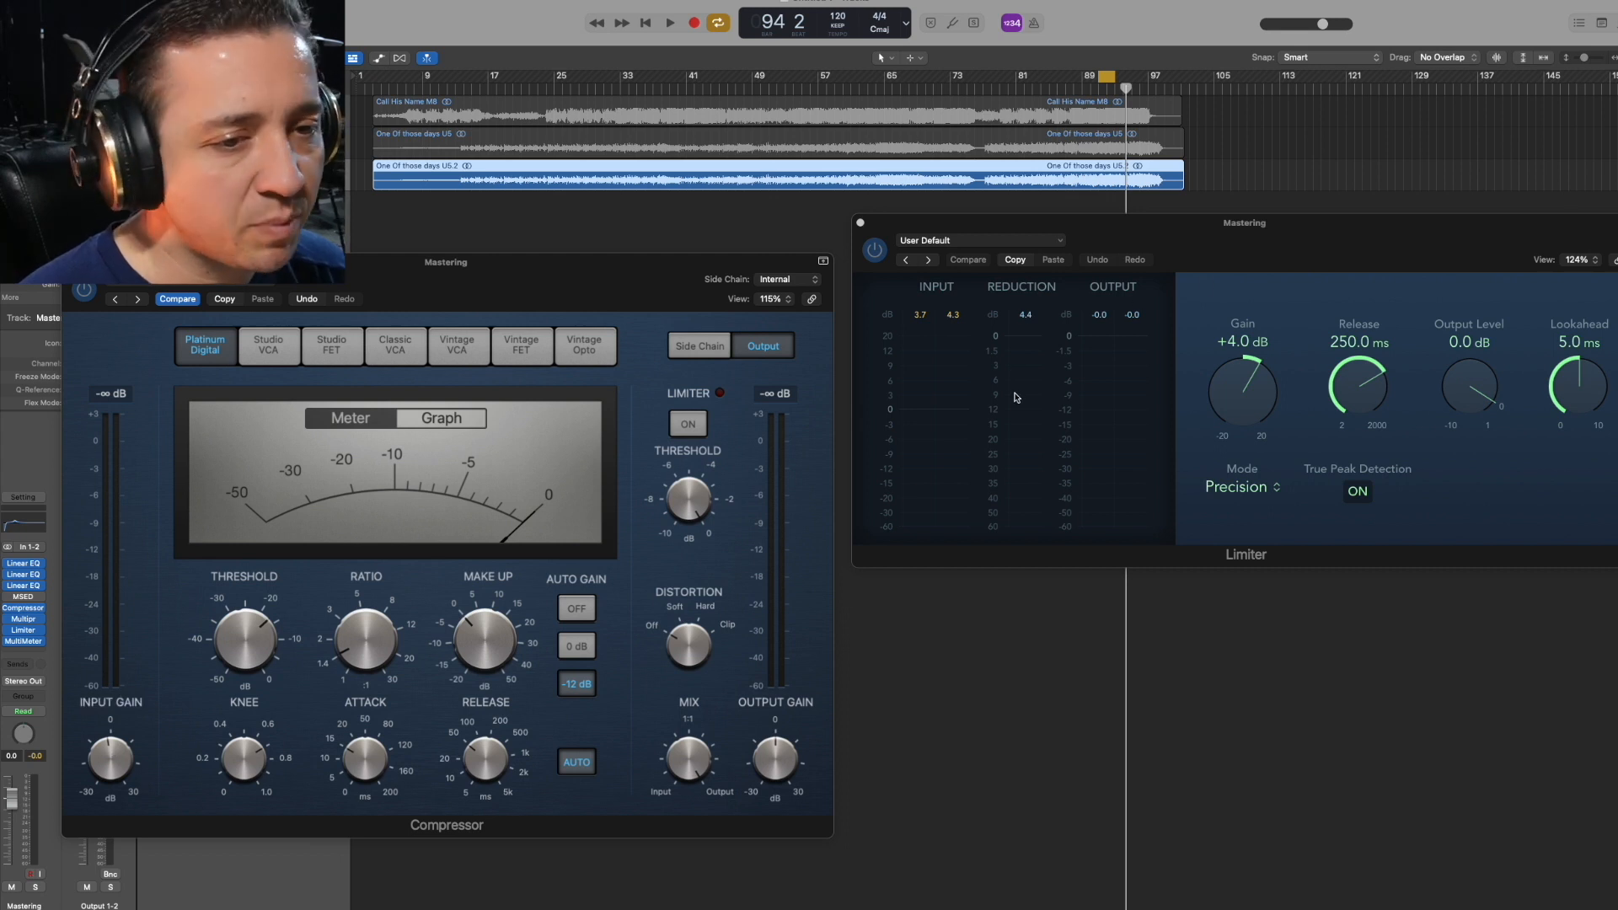
{"action": "mouse_move", "coordinate": [116, 760]}
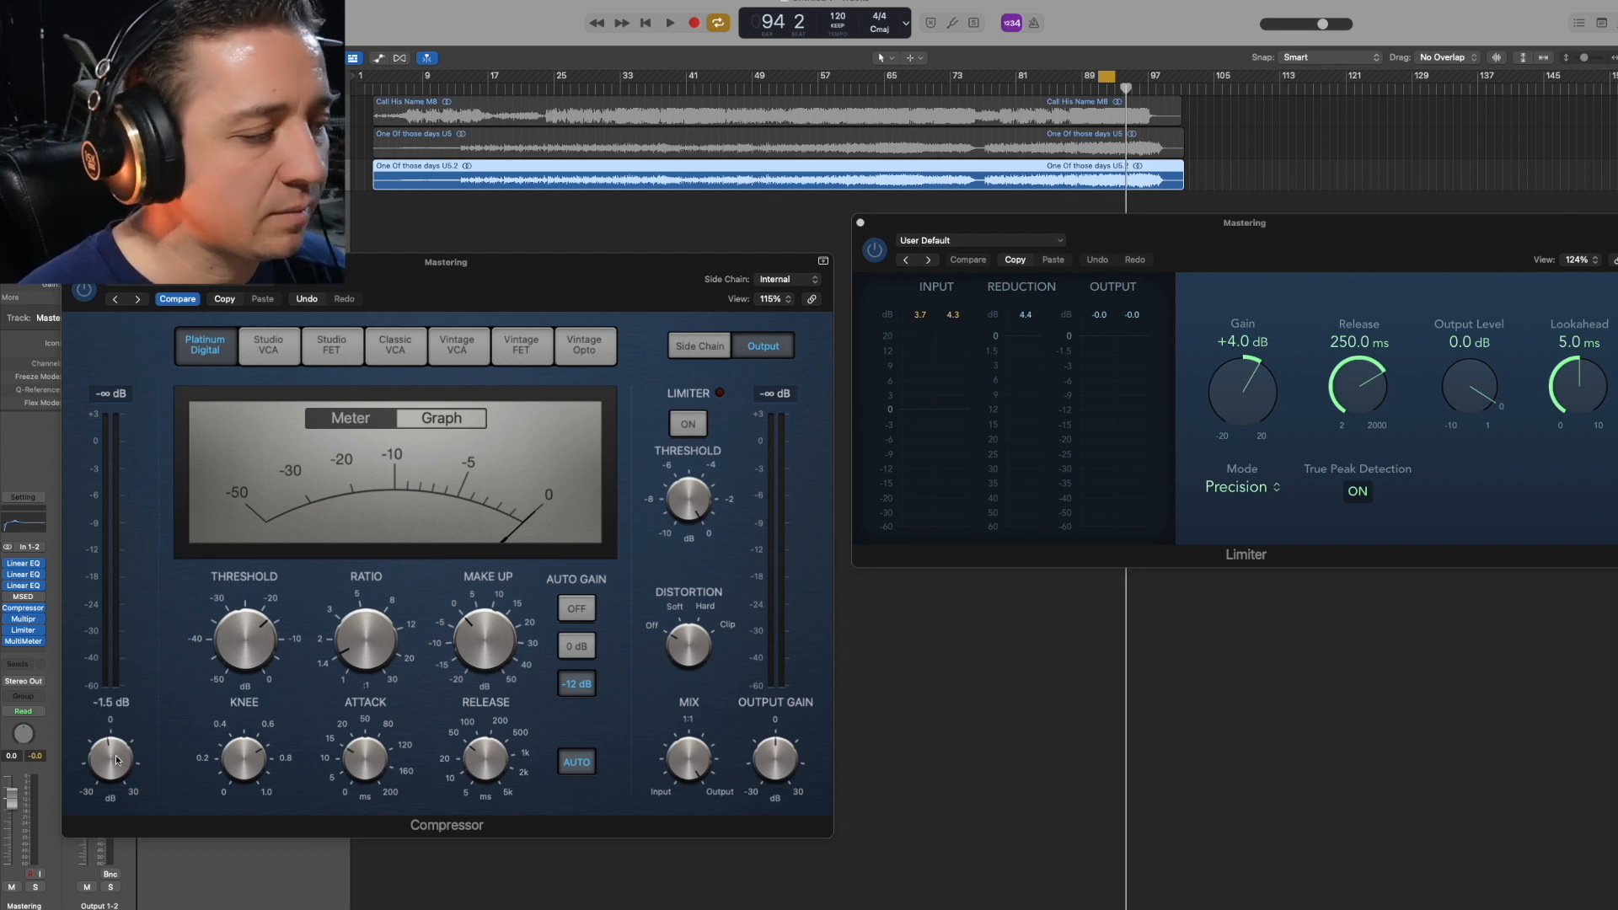
{"action": "key", "text": "space"}
{"action": "left_click", "coordinate": [116, 760]}
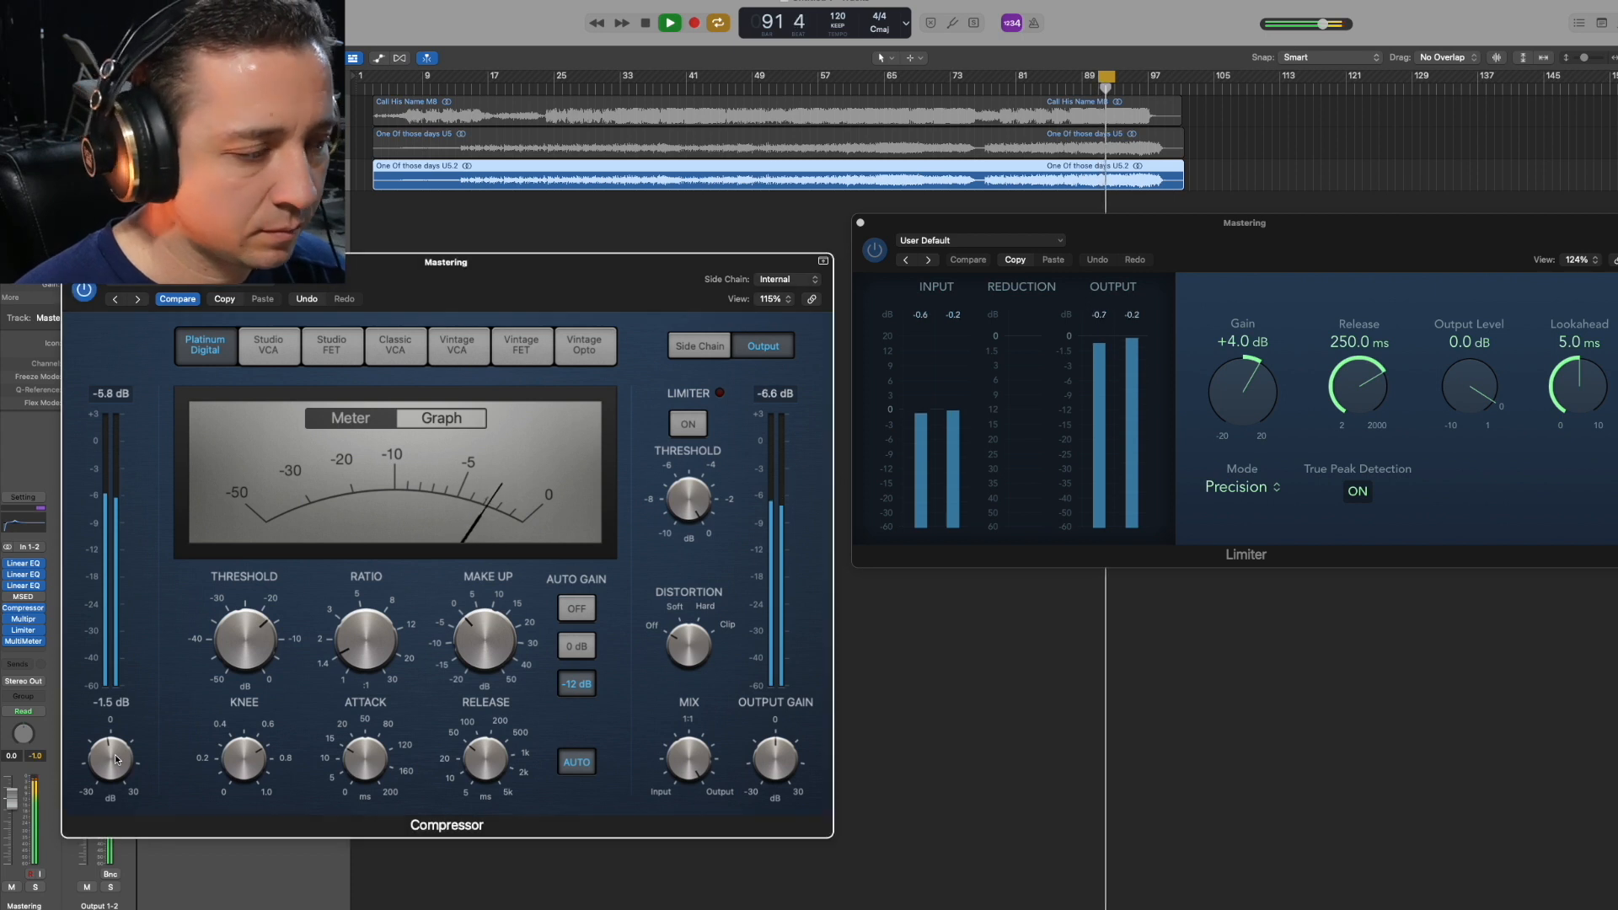
{"action": "left_click_drag", "start_coordinate": [116, 761], "coordinate": [116, 751]}
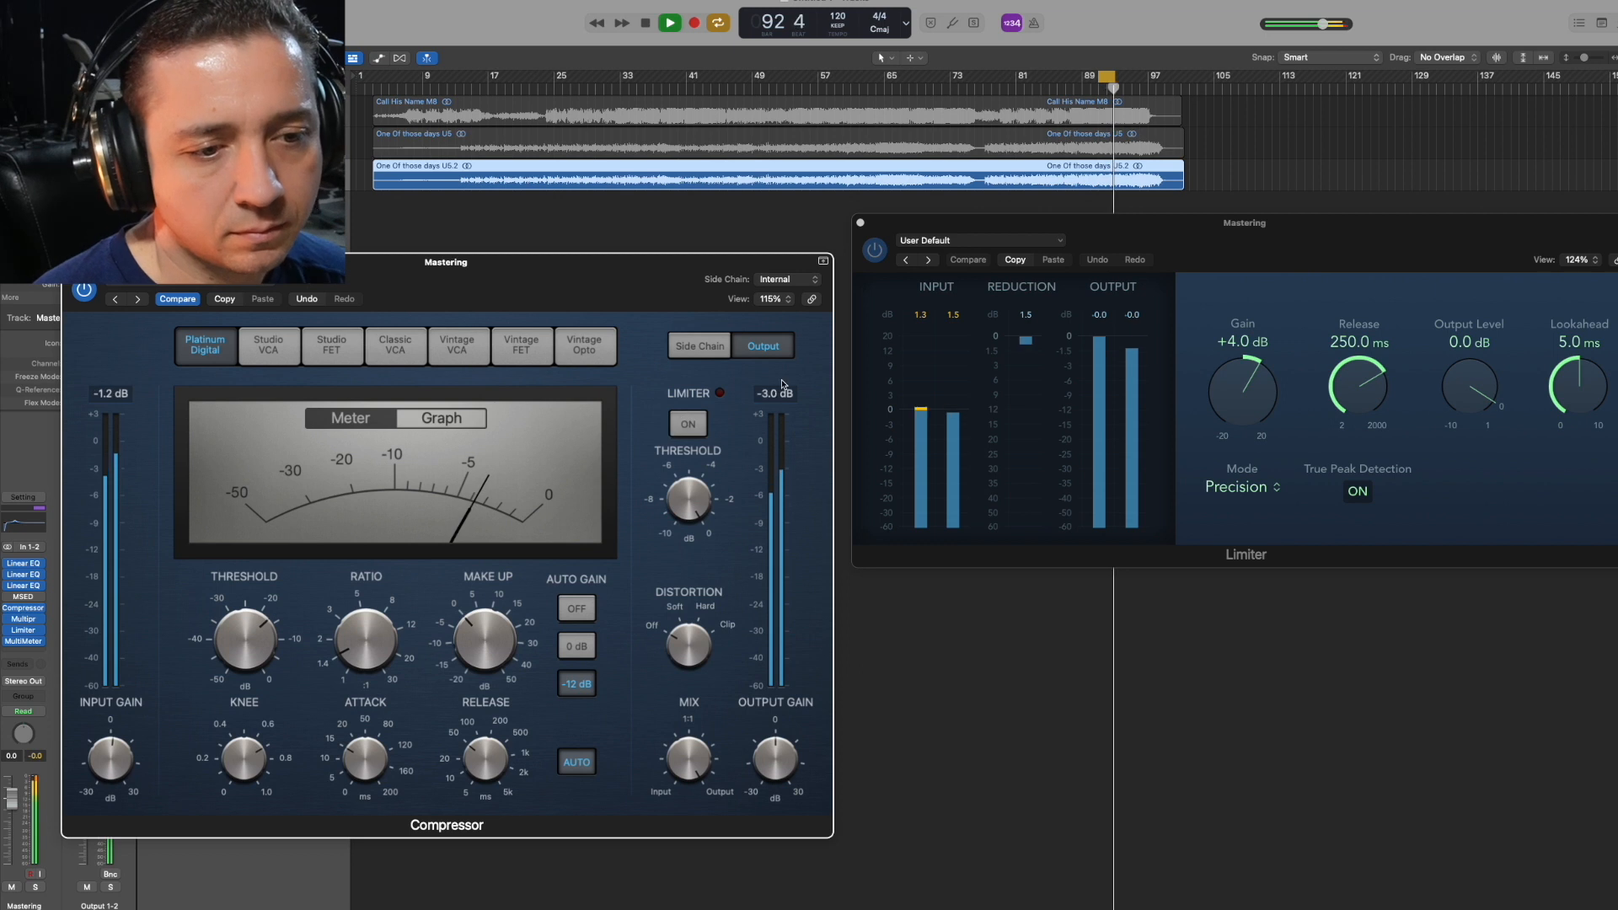
{"action": "key", "text": "space"}
{"action": "left_click", "coordinate": [1106, 79]}
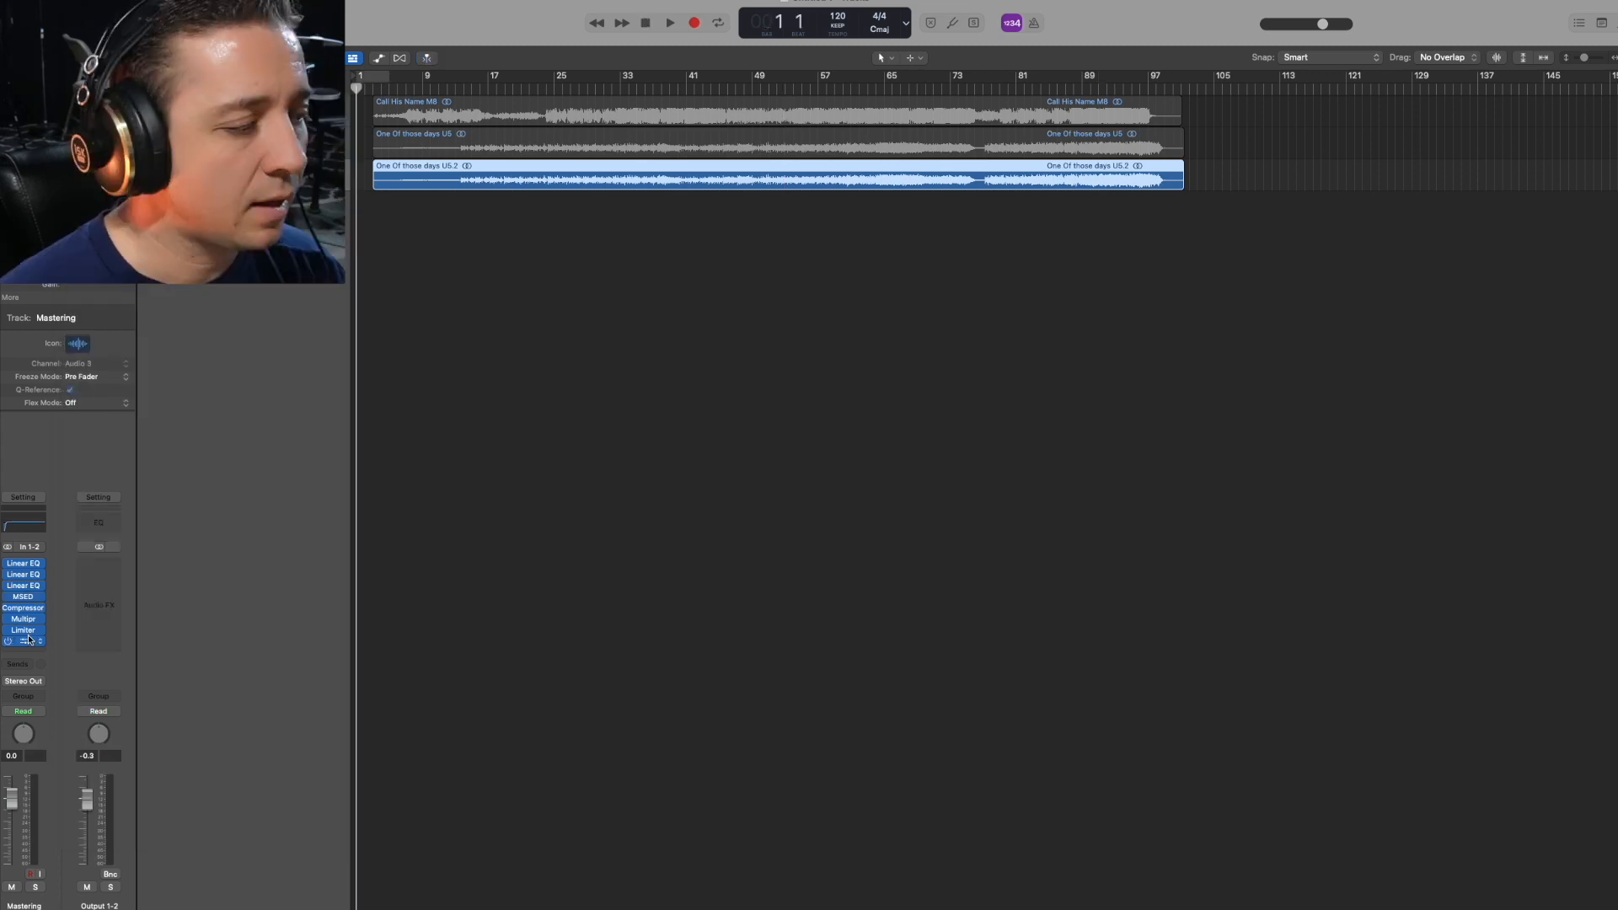
Step: Open the Mastering track's Multipressor, move its window below the tracks, and compare it bypassed and active while playing from about bar 53
{"action": "left_click", "coordinate": [23, 620]}
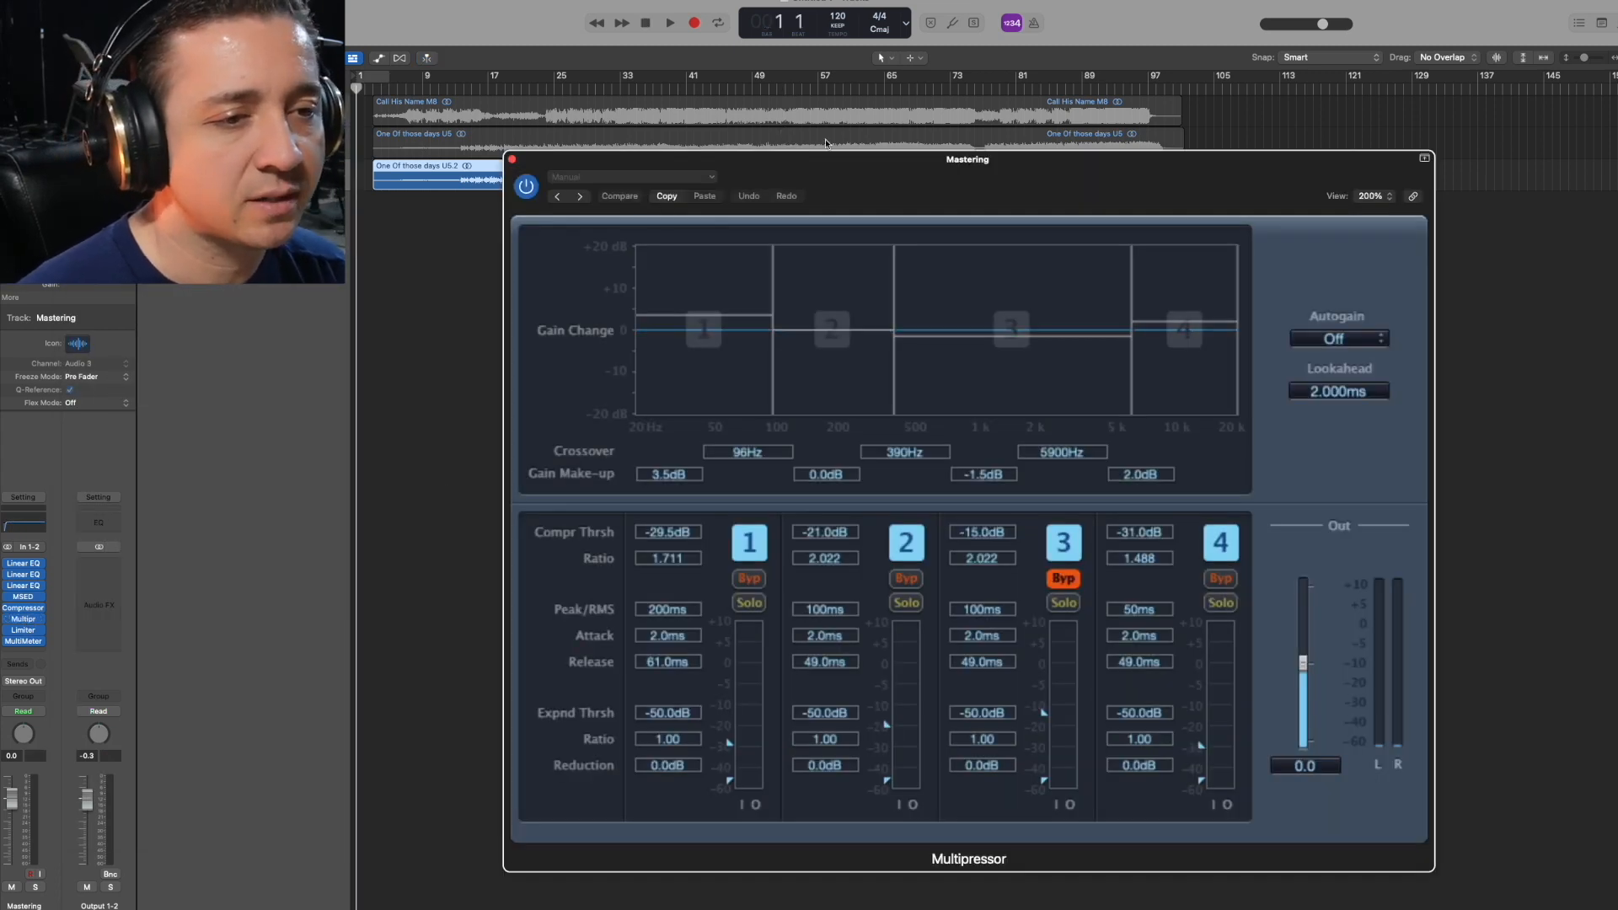
{"action": "left_click_drag", "start_coordinate": [717, 162], "coordinate": [611, 103]}
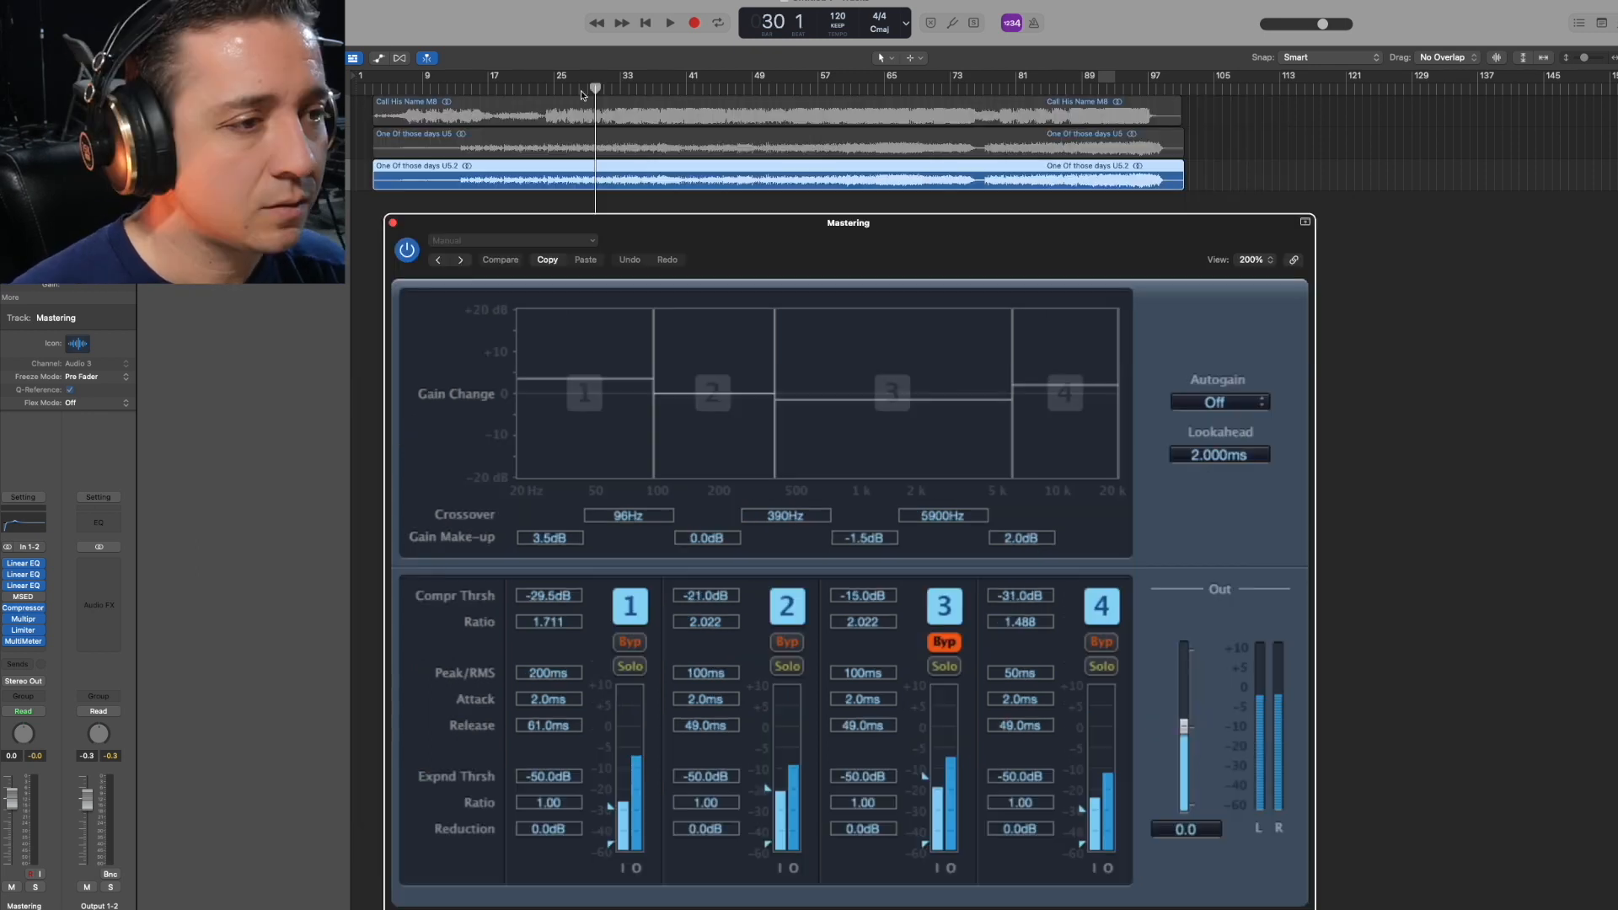
{"action": "double_click", "coordinate": [788, 94]}
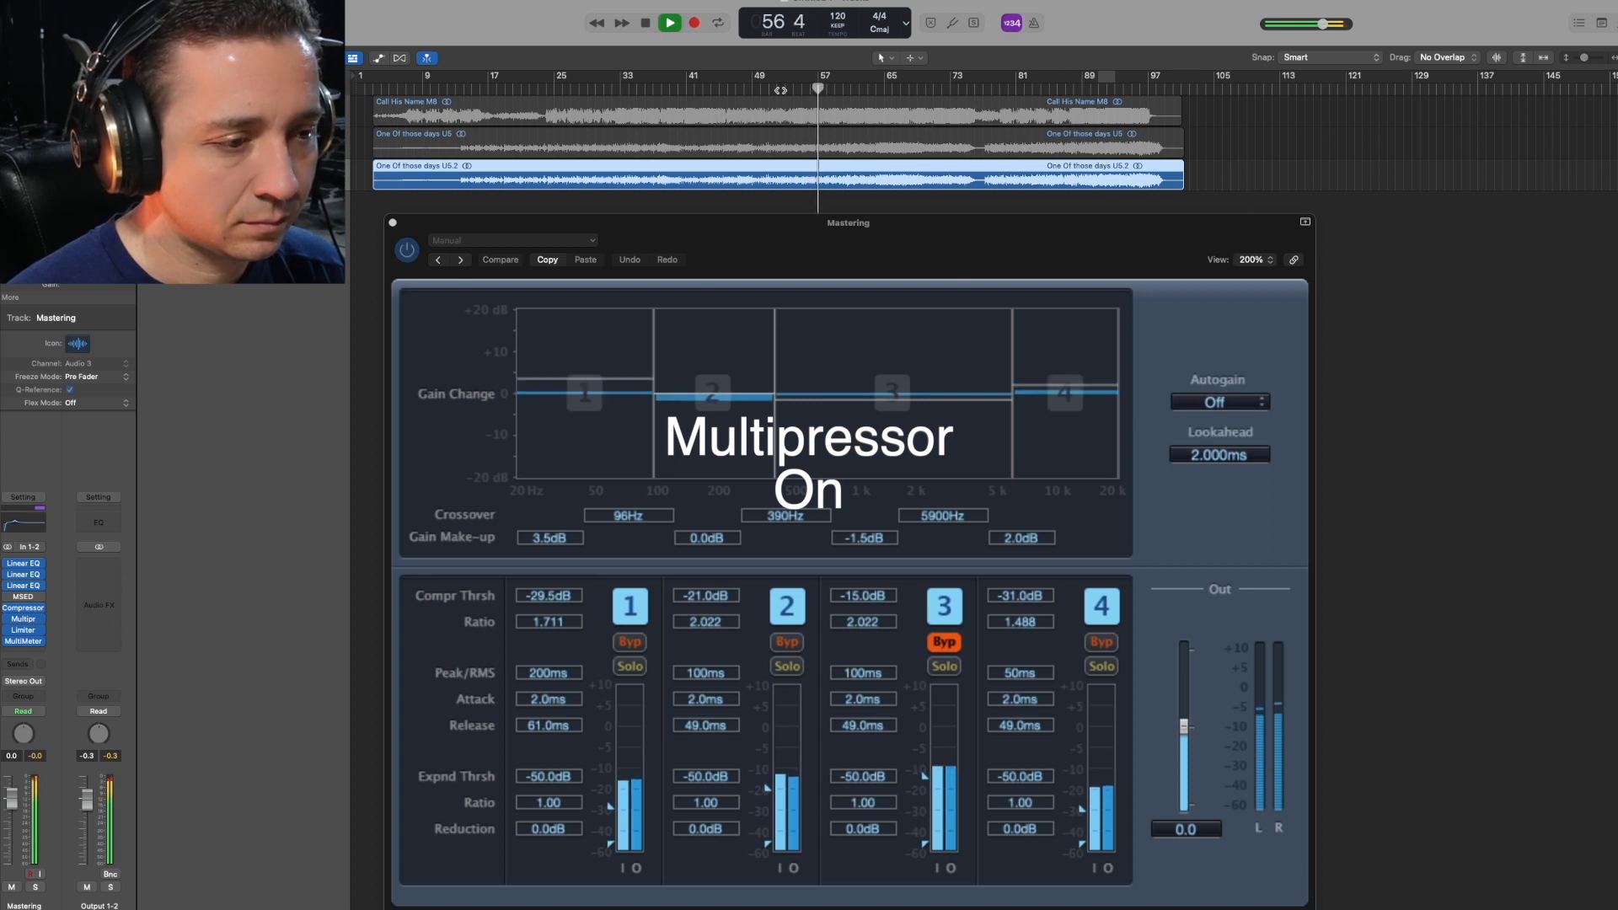
{"action": "left_click", "coordinate": [406, 251]}
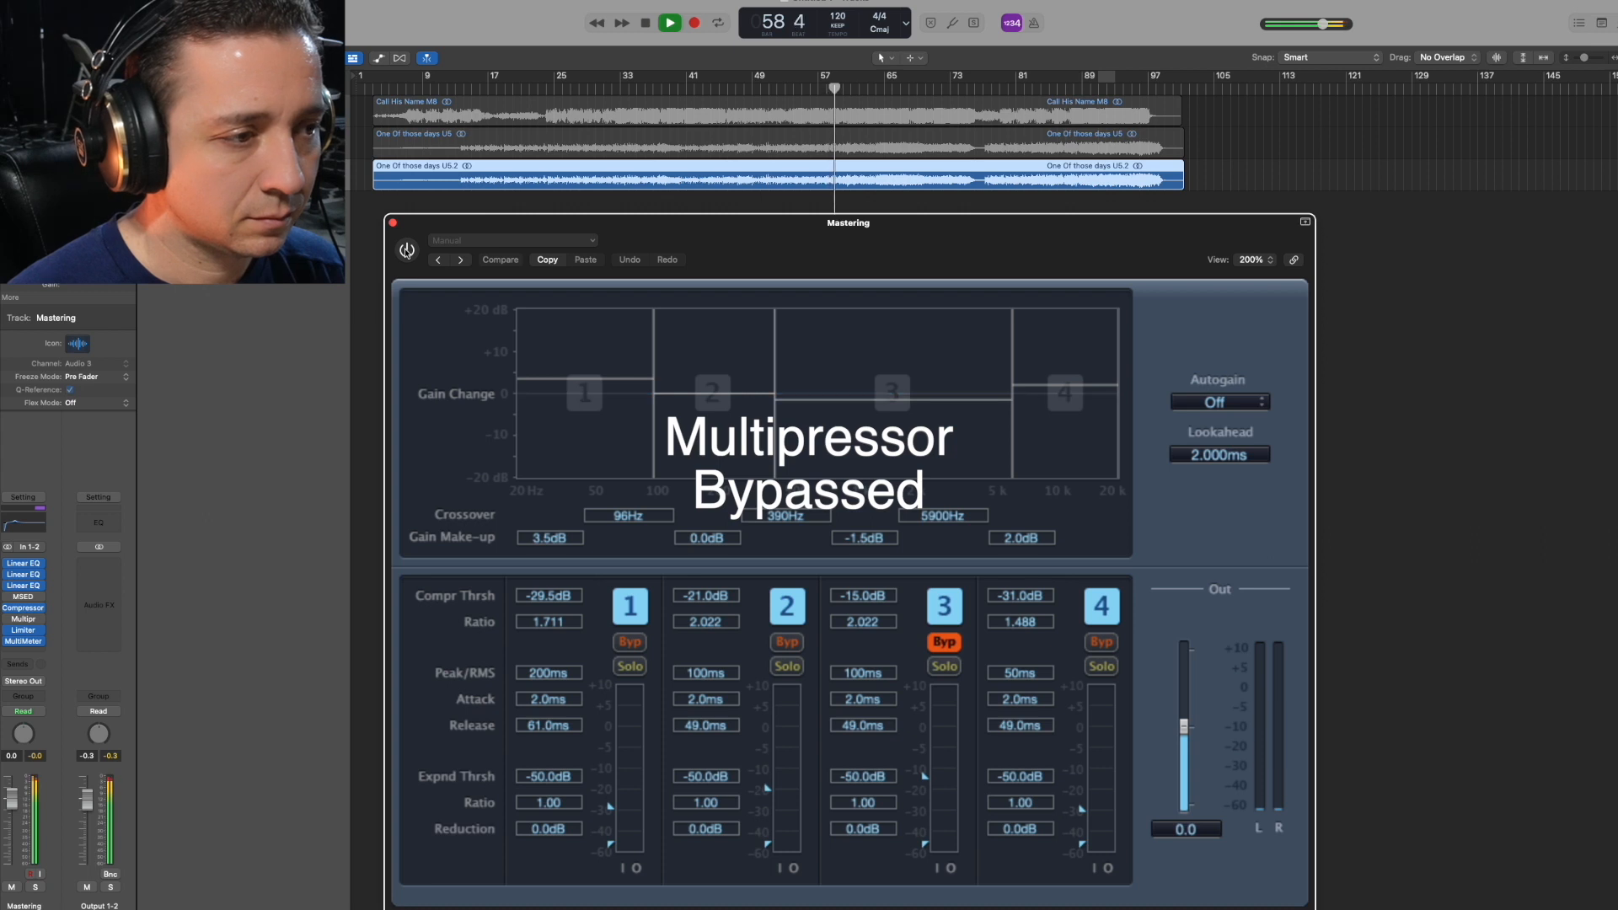
{"action": "left_click", "coordinate": [406, 251]}
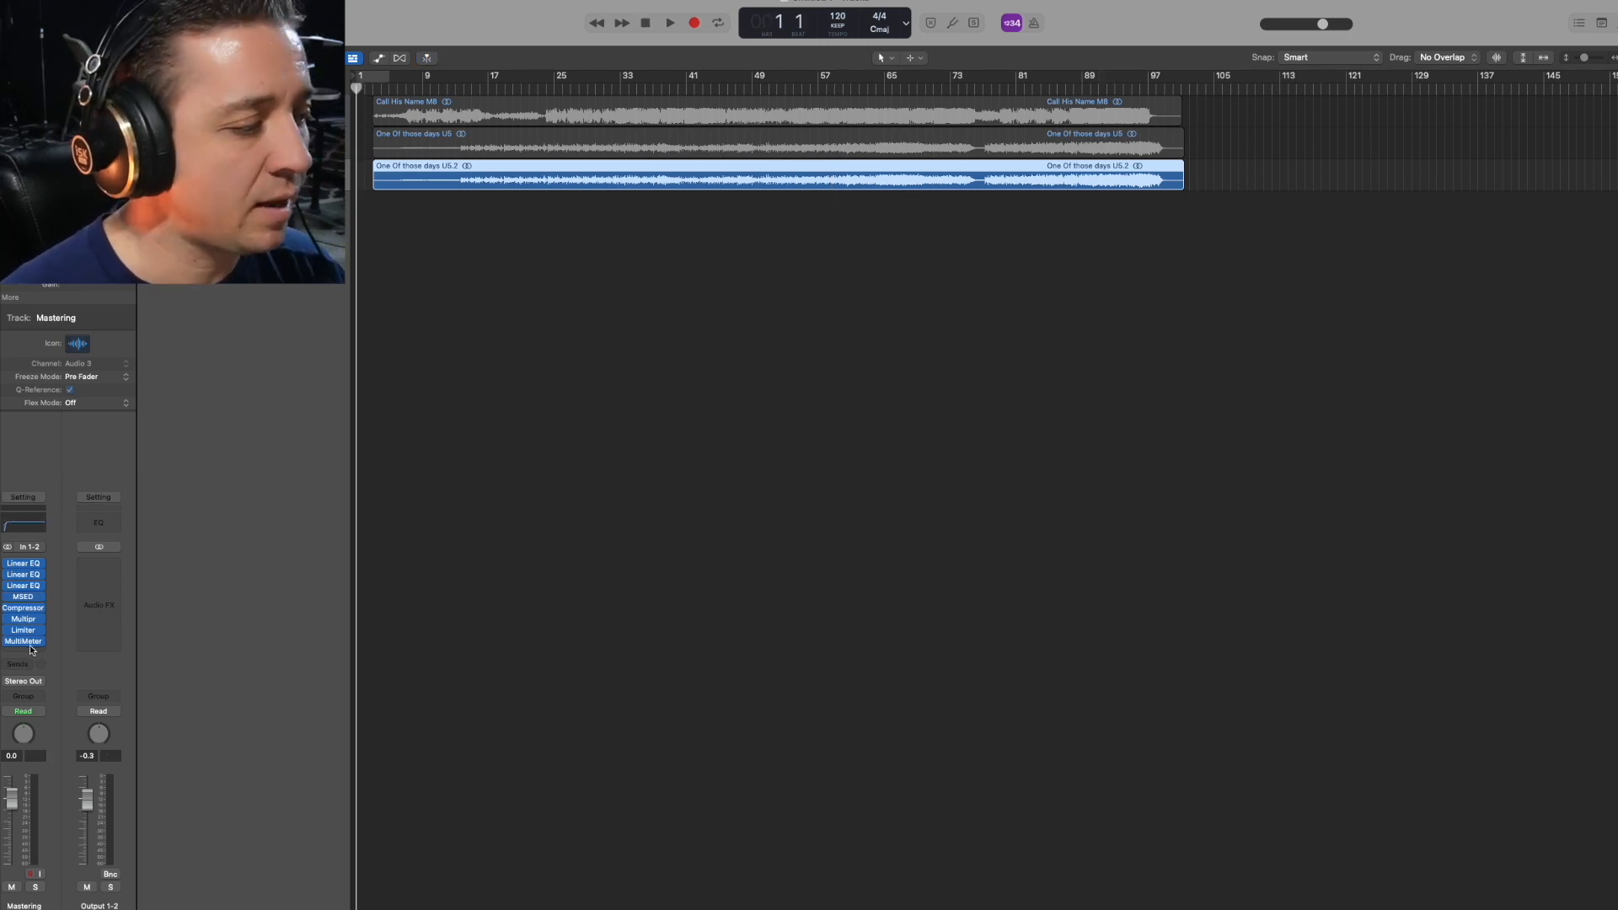
Step: Open the Mastering track's MultiMeter, move its window below the tracks, and check the loudness while playing from bar 41
{"action": "left_click", "coordinate": [23, 642]}
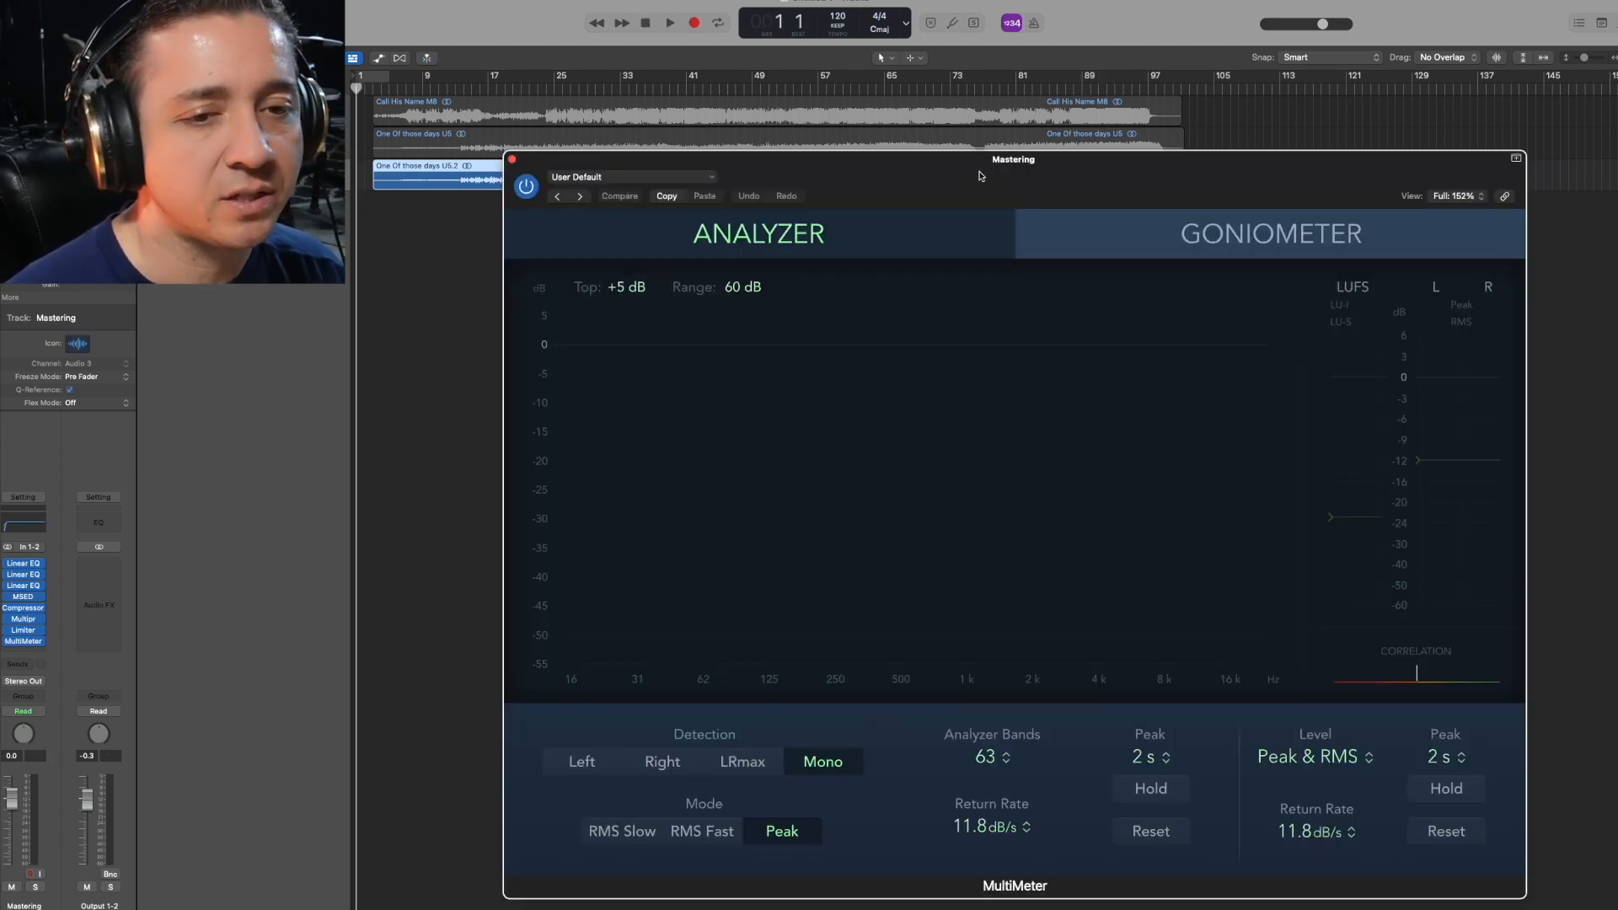
{"action": "left_click_drag", "start_coordinate": [977, 173], "coordinate": [836, 101]}
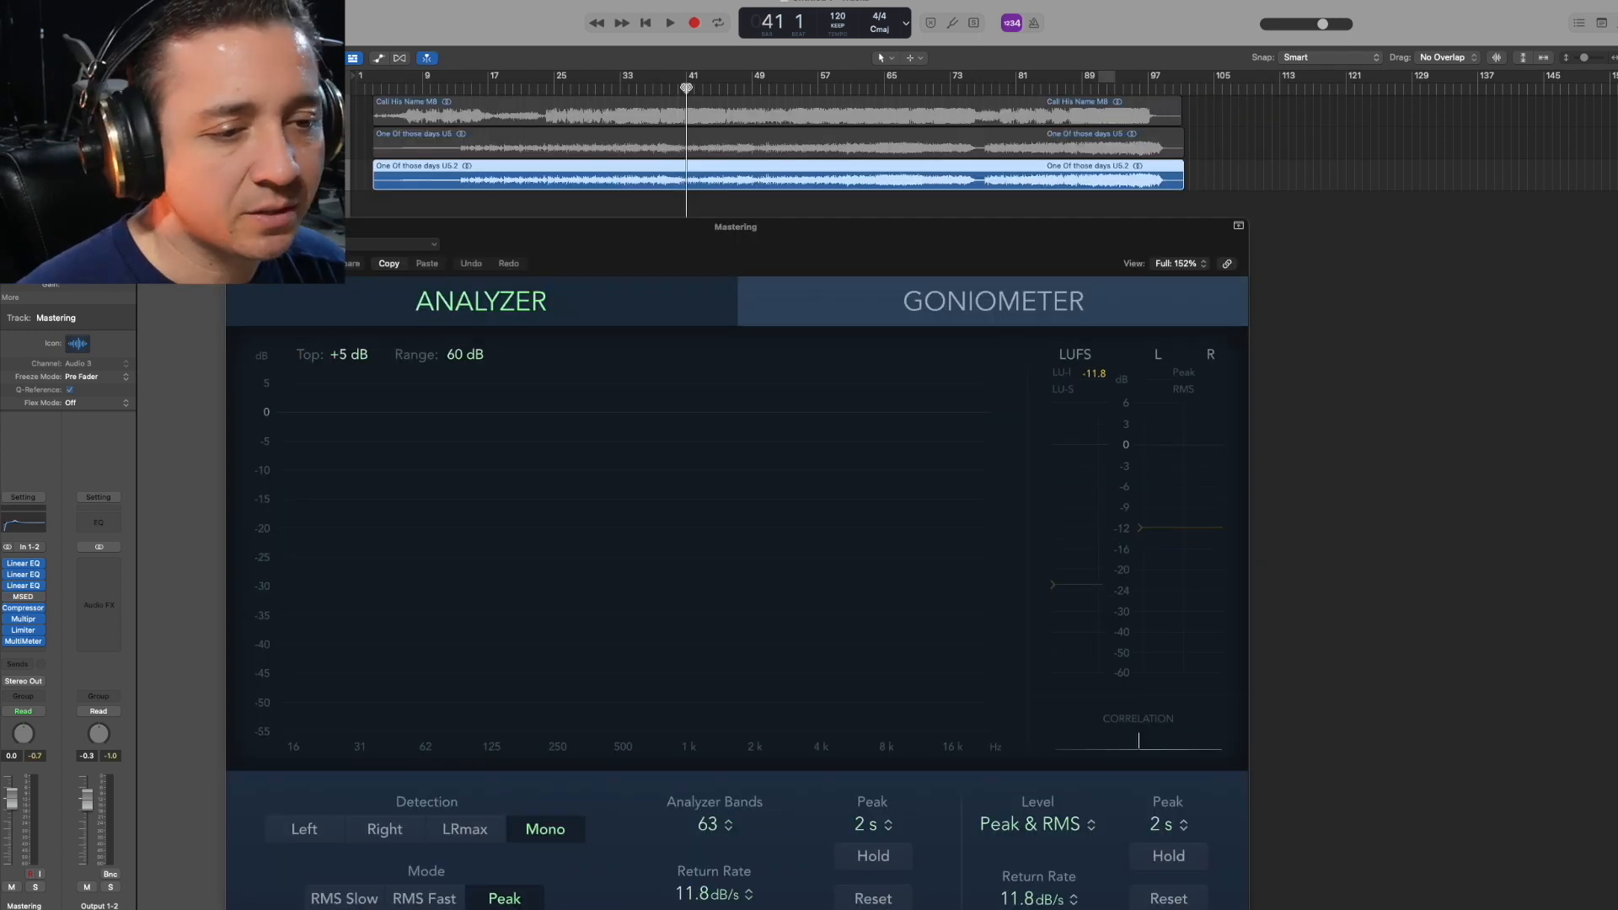
{"action": "key", "text": "space"}
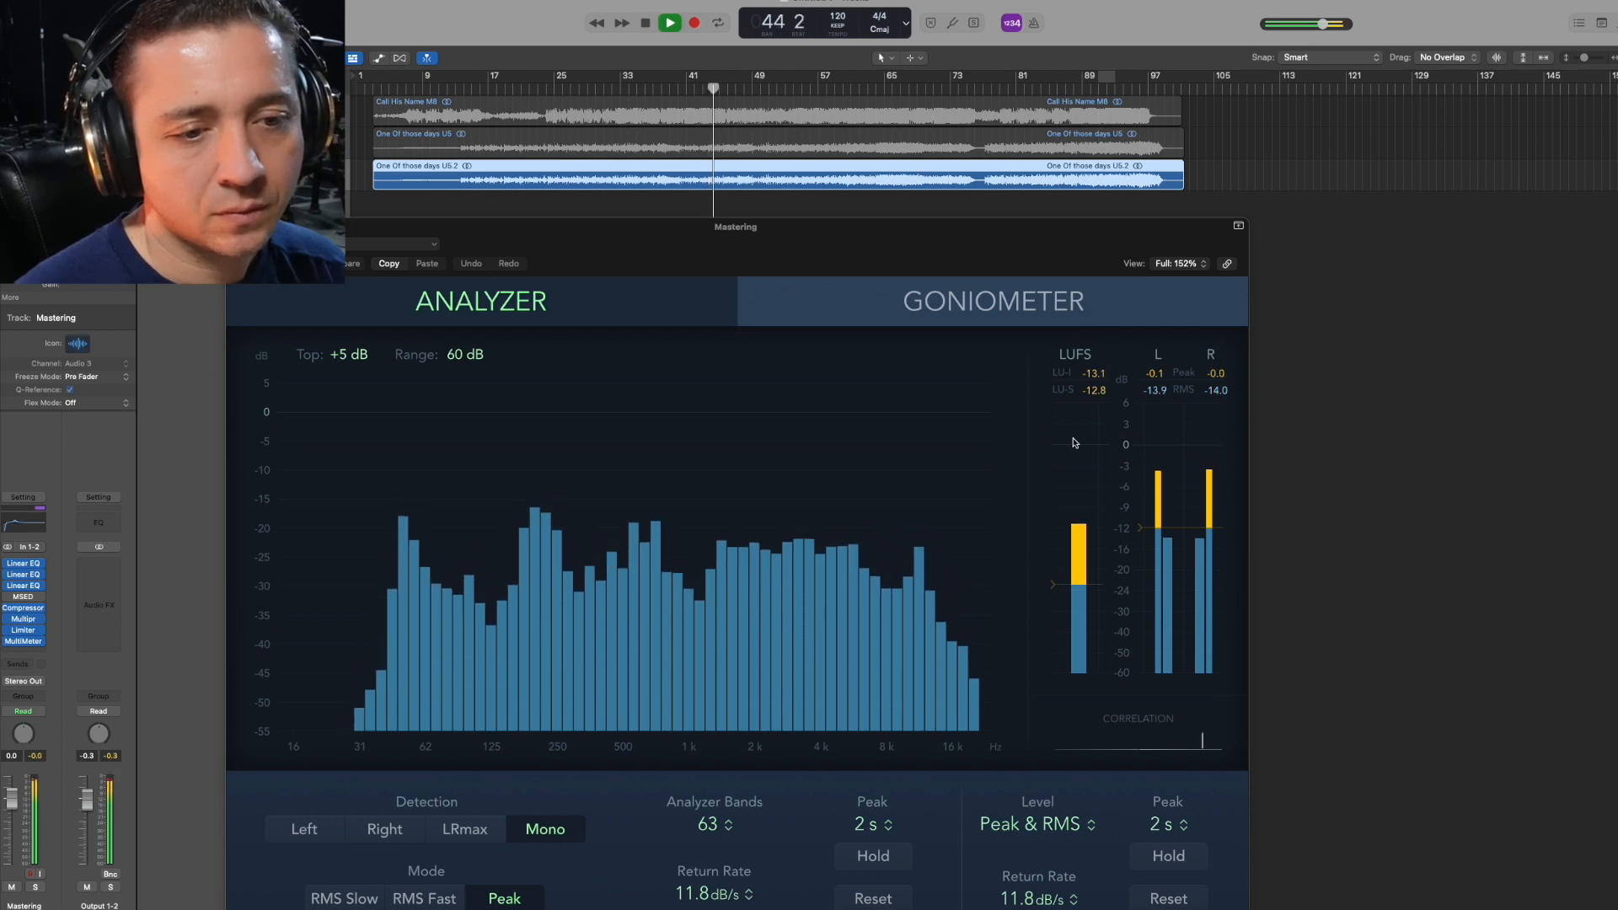
{"action": "key", "text": "space"}
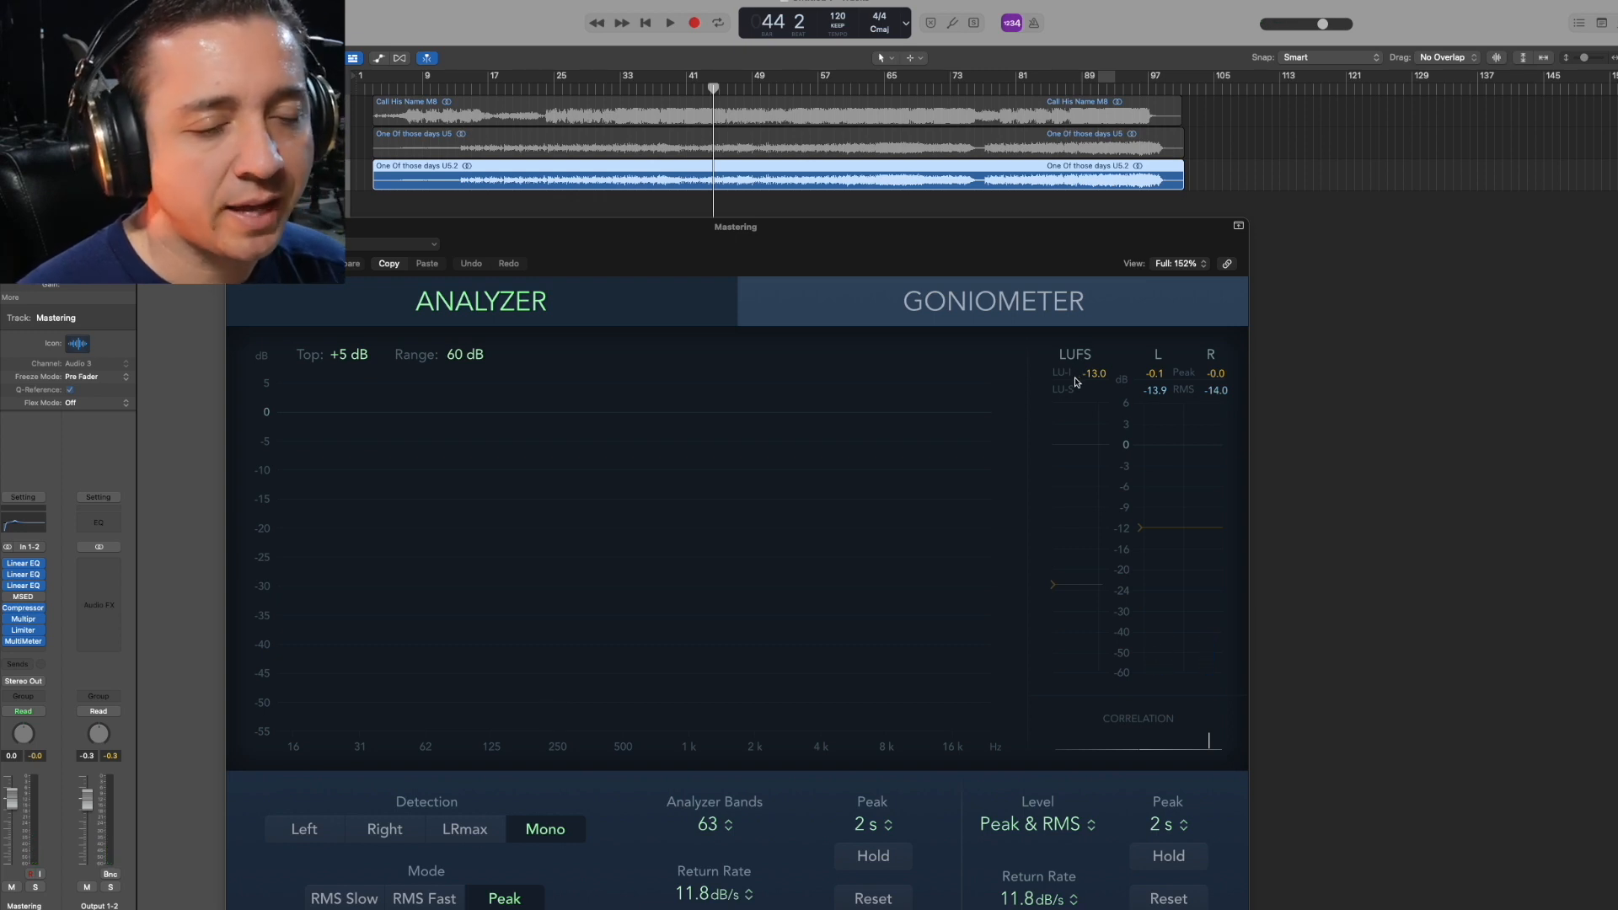
Step: Check the MultiMeter's LUFS levels while playing from about bar 64 and from bar 91, and close the meter
{"action": "left_click", "coordinate": [878, 88]}
{"action": "key", "text": "space"}
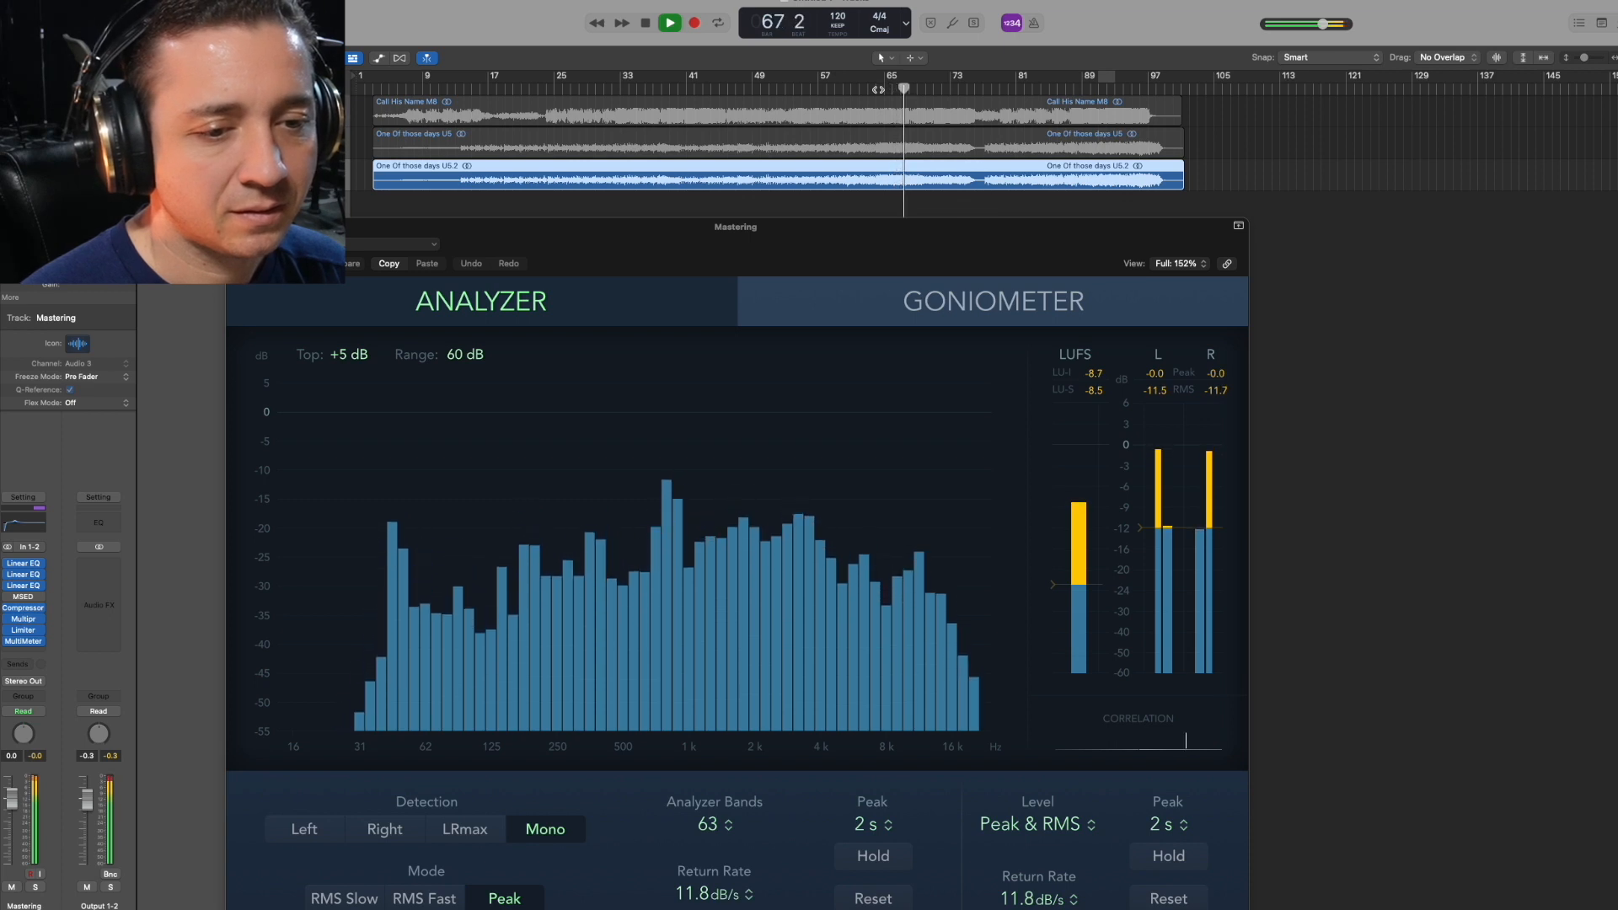
{"action": "key", "text": "space"}
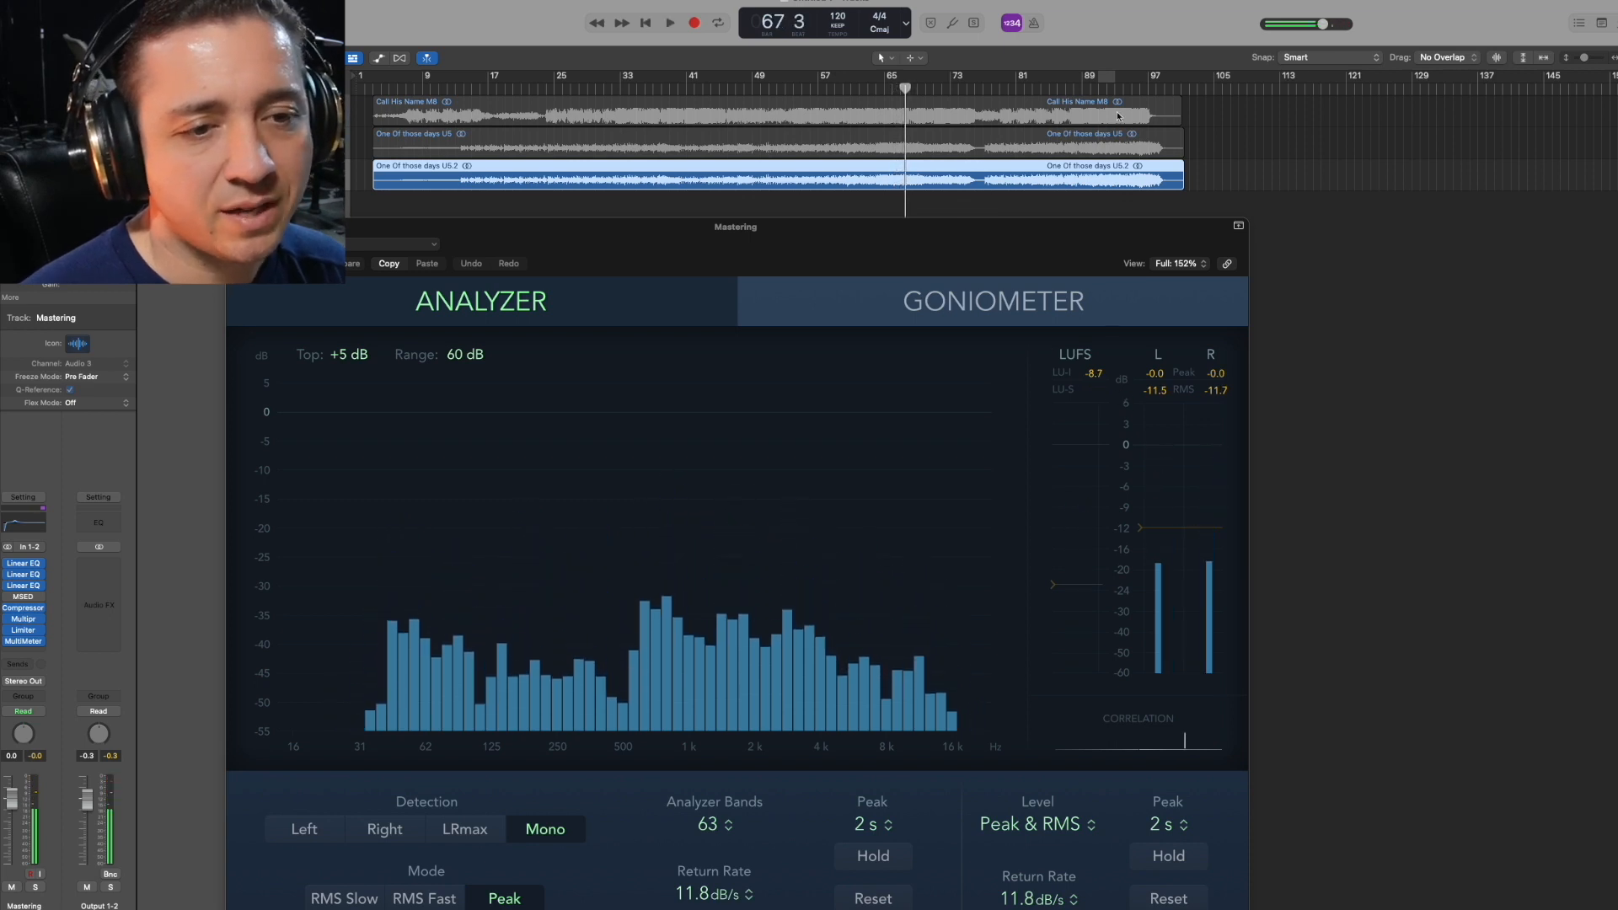
{"action": "left_click", "coordinate": [1096, 88]}
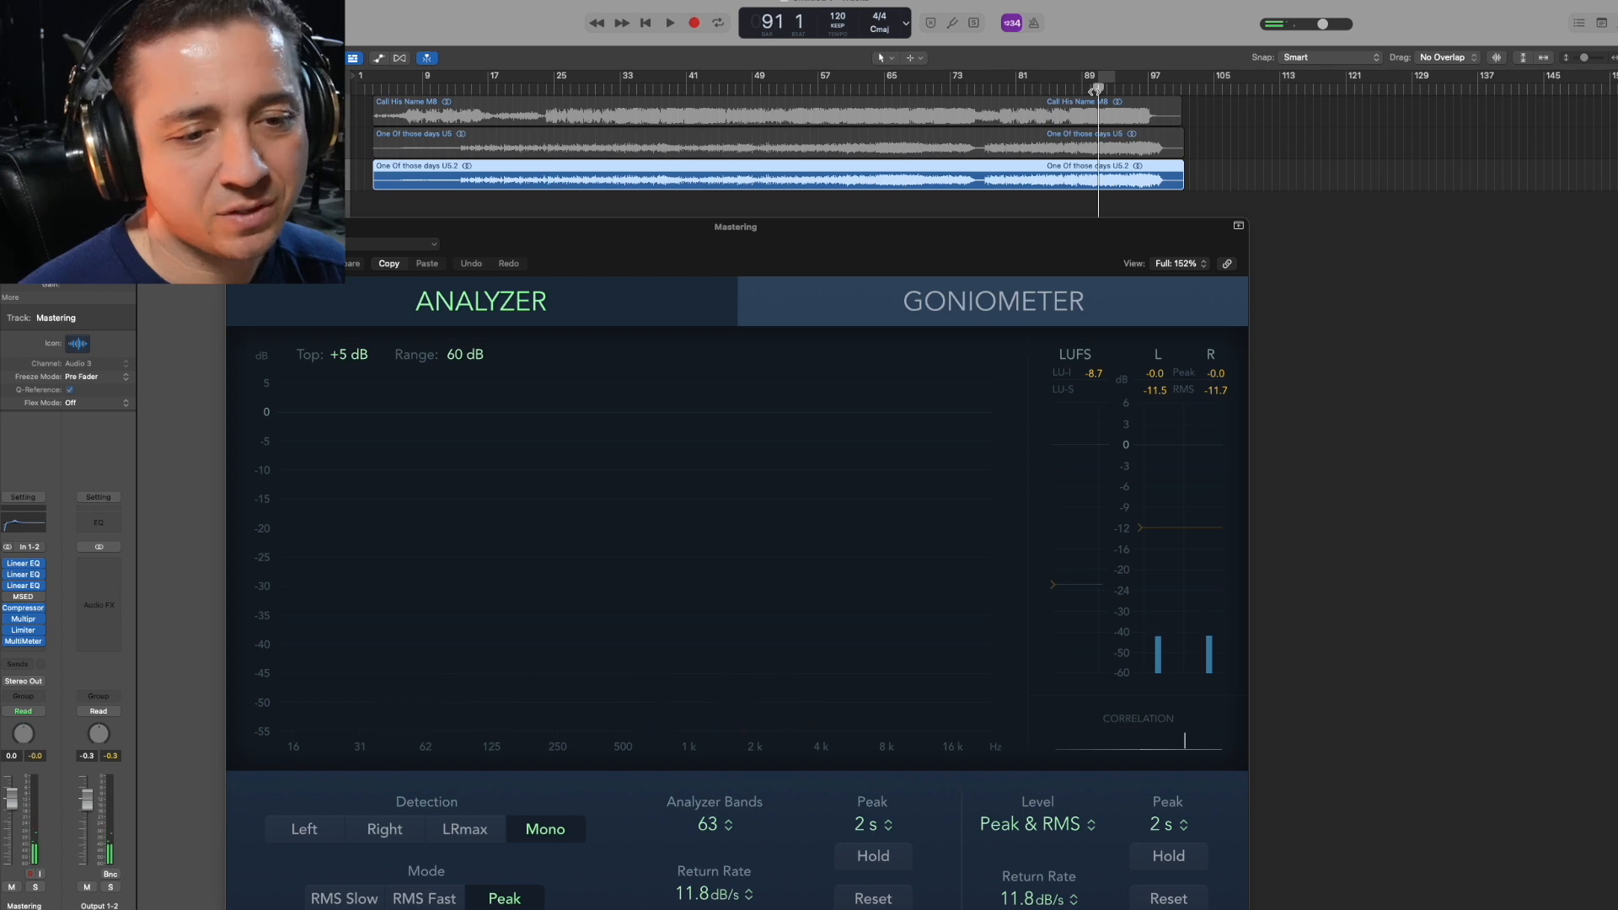
{"action": "key", "text": "space"}
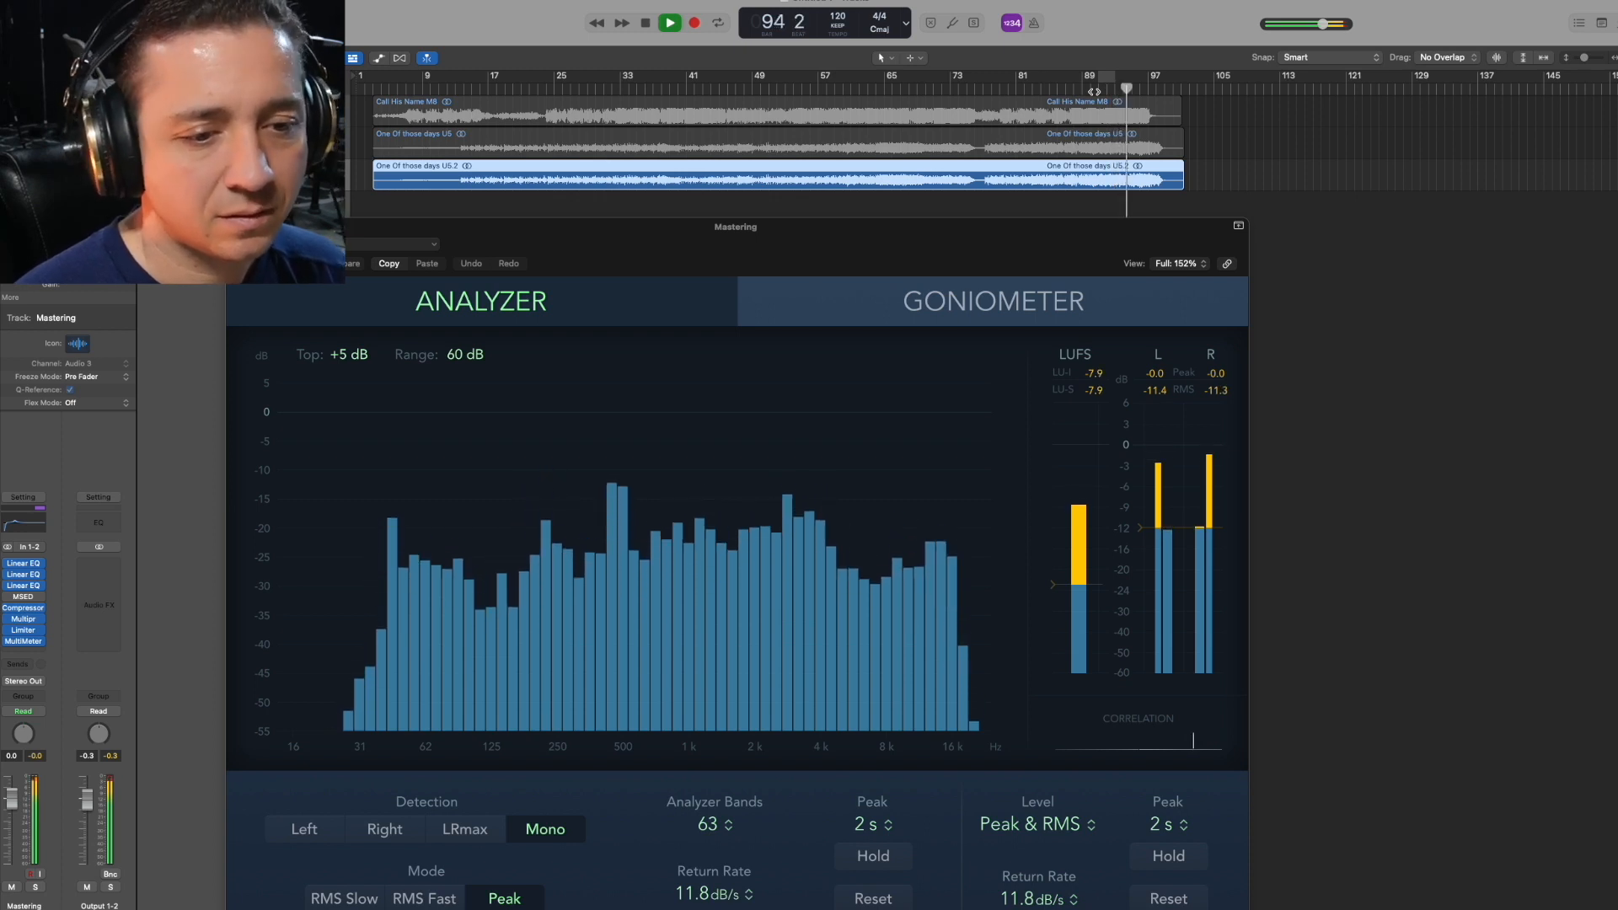
{"action": "key", "text": "space"}
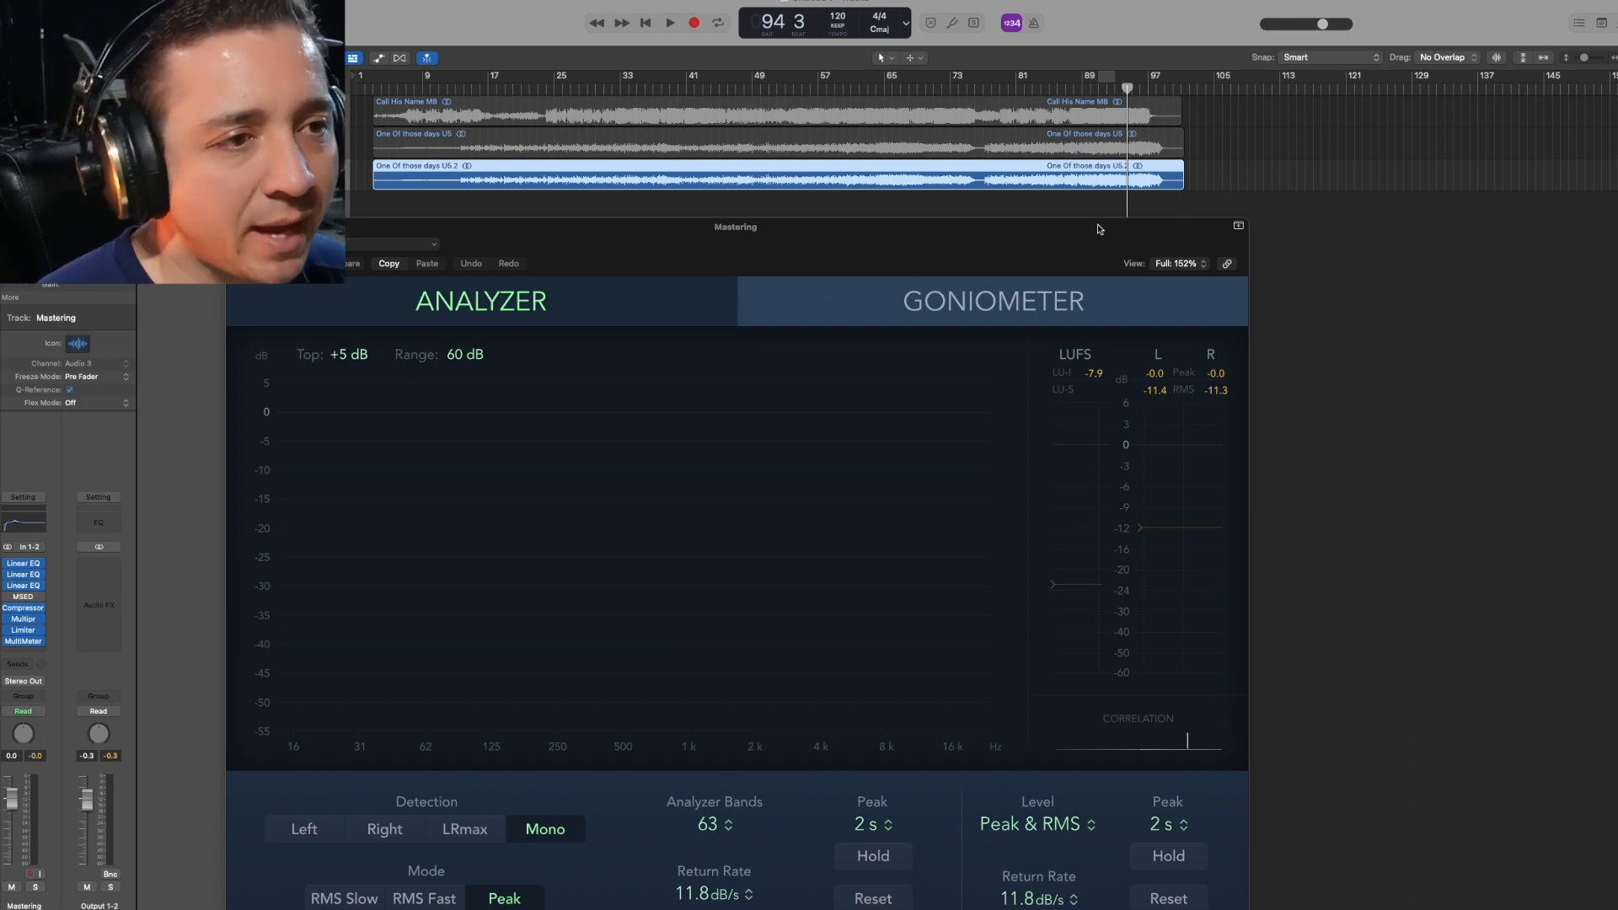
{"action": "left_click", "coordinate": [237, 227]}
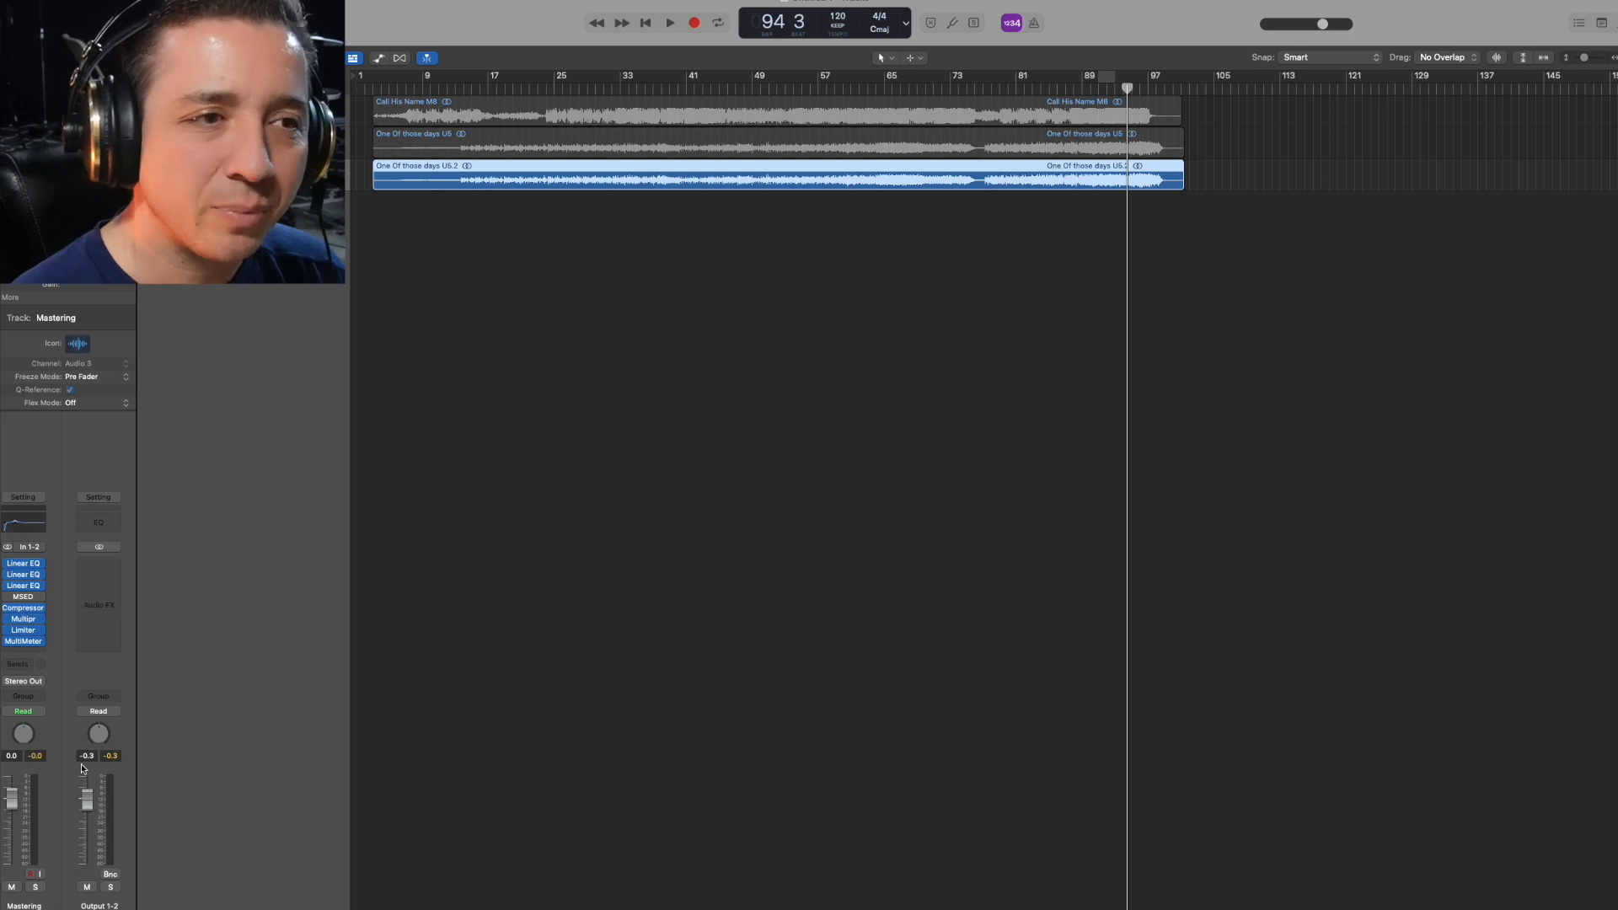
Step: Play from about bar 28 and alternate between the mastered track and the original One Of those days mix to compare them
{"action": "left_click", "coordinate": [848, 94]}
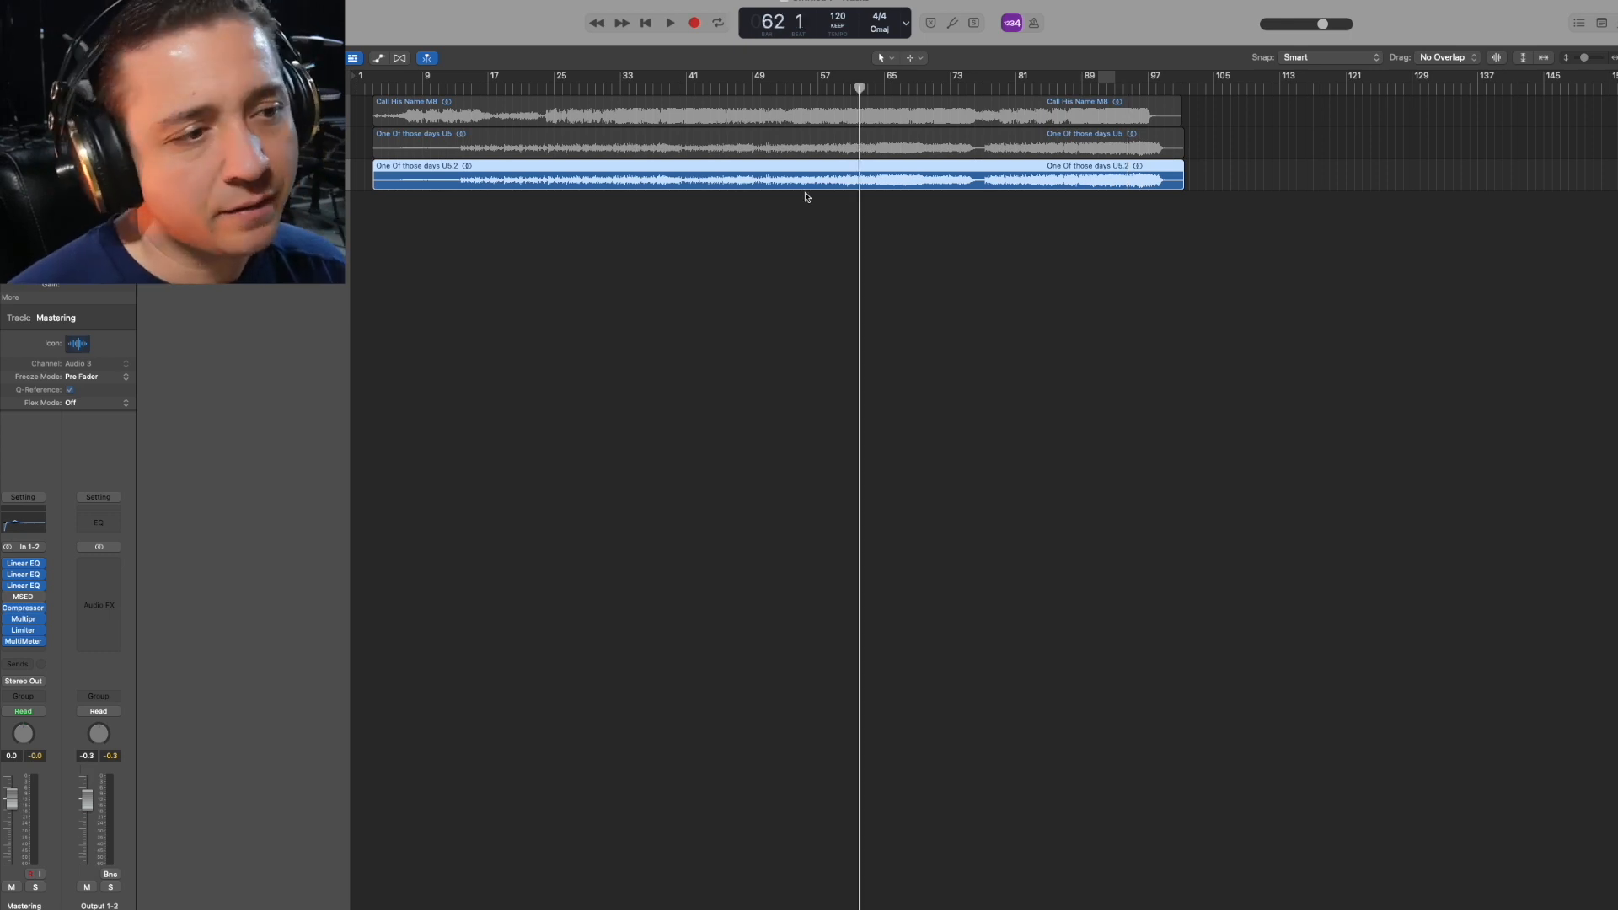
{"action": "left_click", "coordinate": [585, 85]}
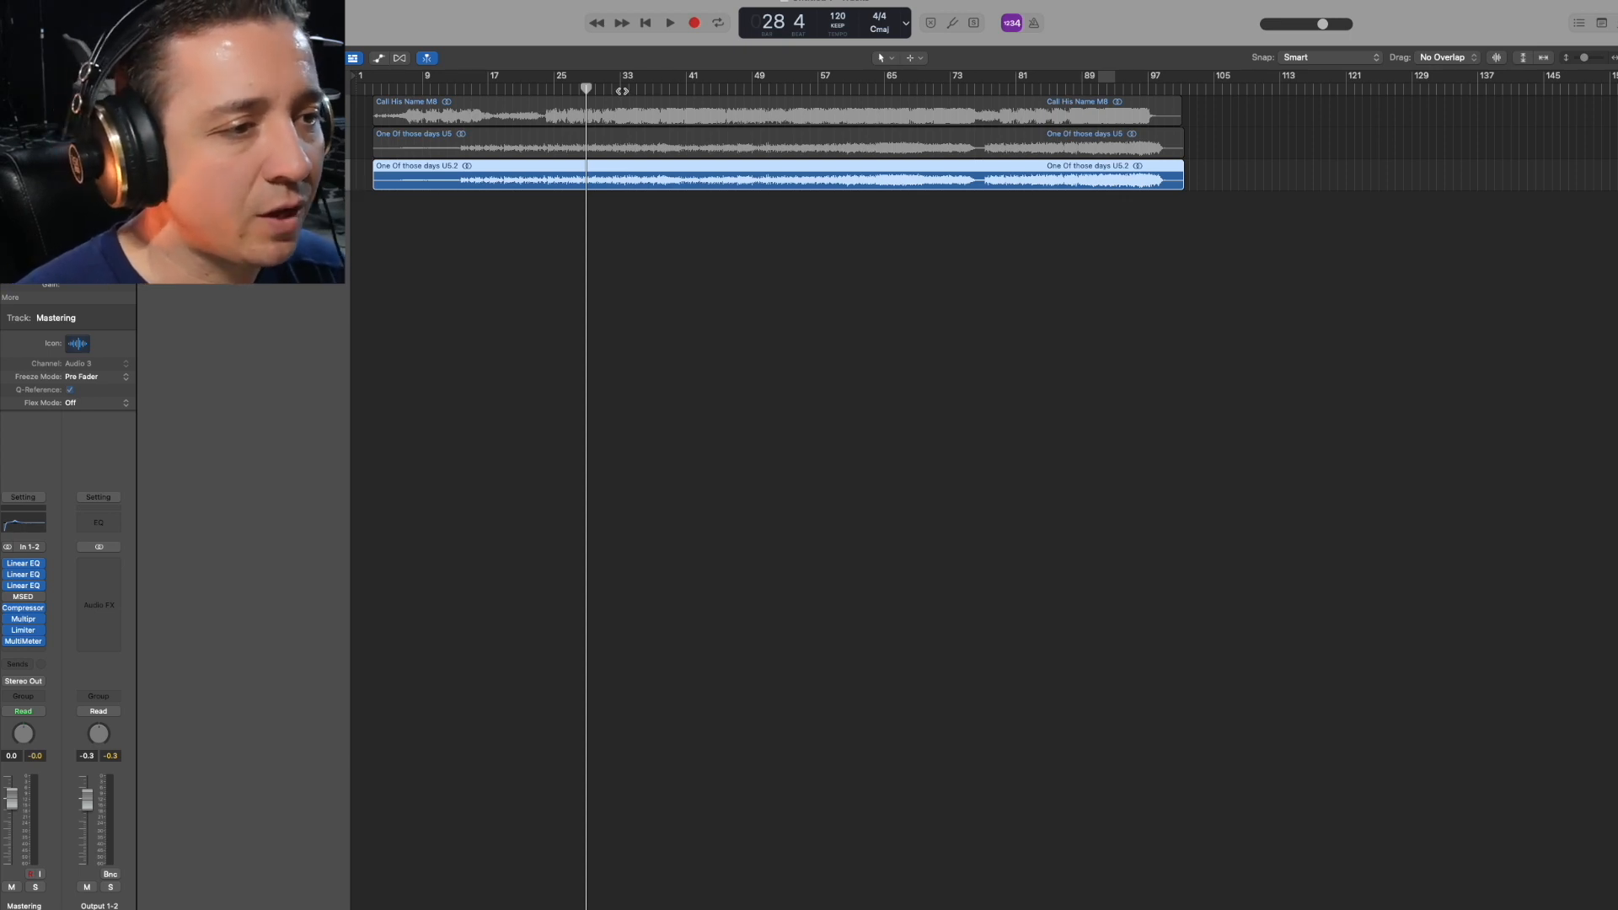
{"action": "key", "text": "space"}
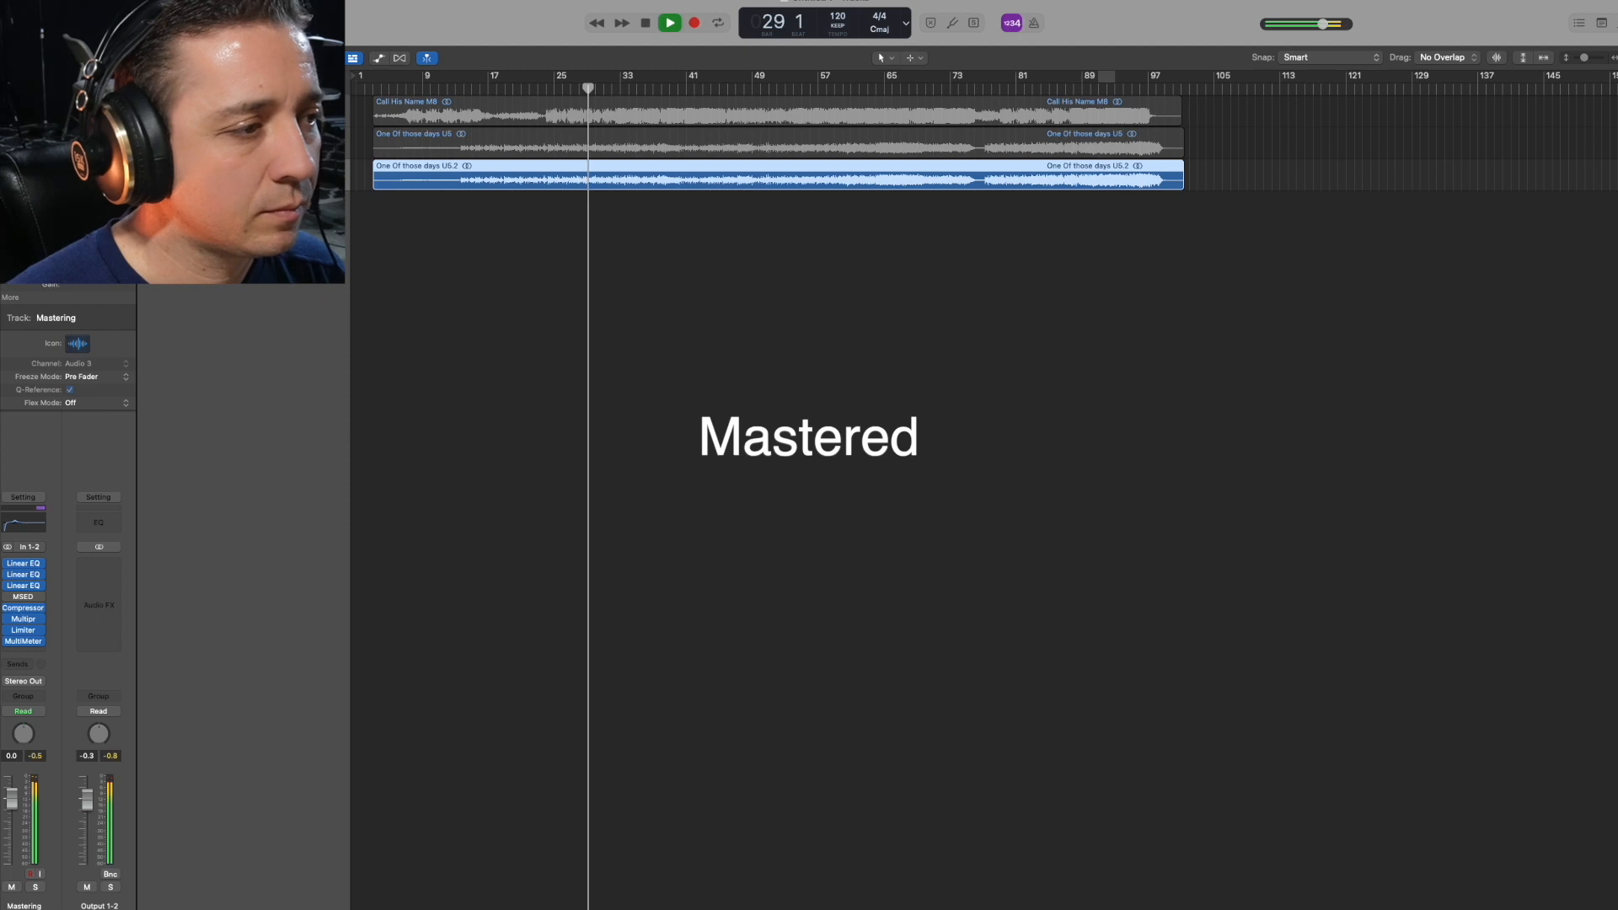
{"action": "left_click", "coordinate": [205, 150]}
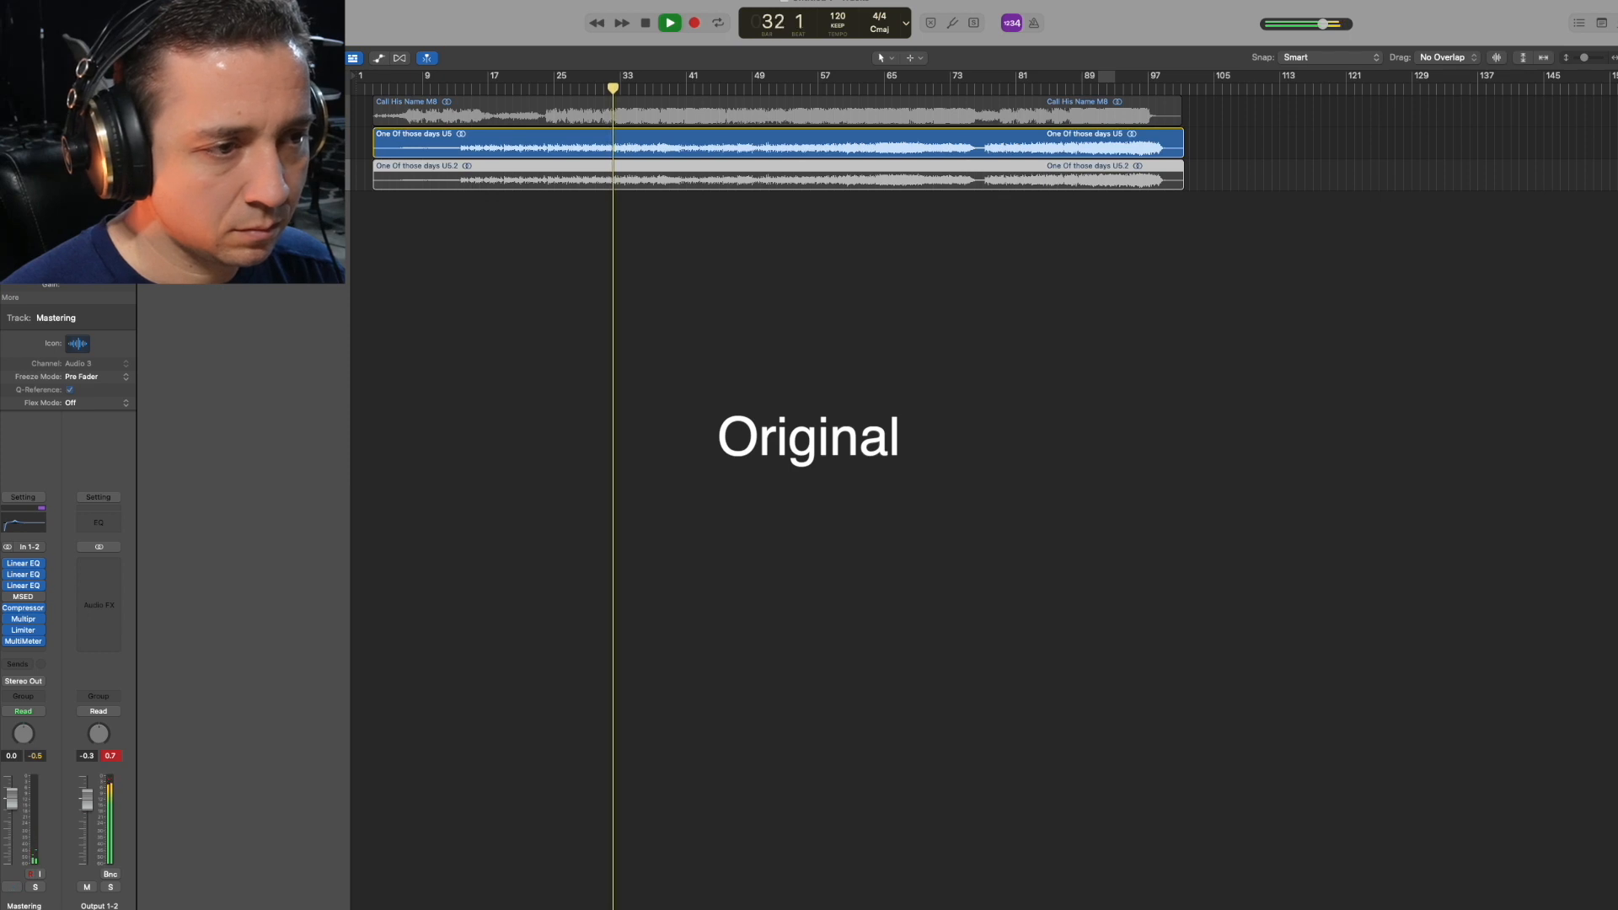
{"action": "left_click", "coordinate": [205, 150]}
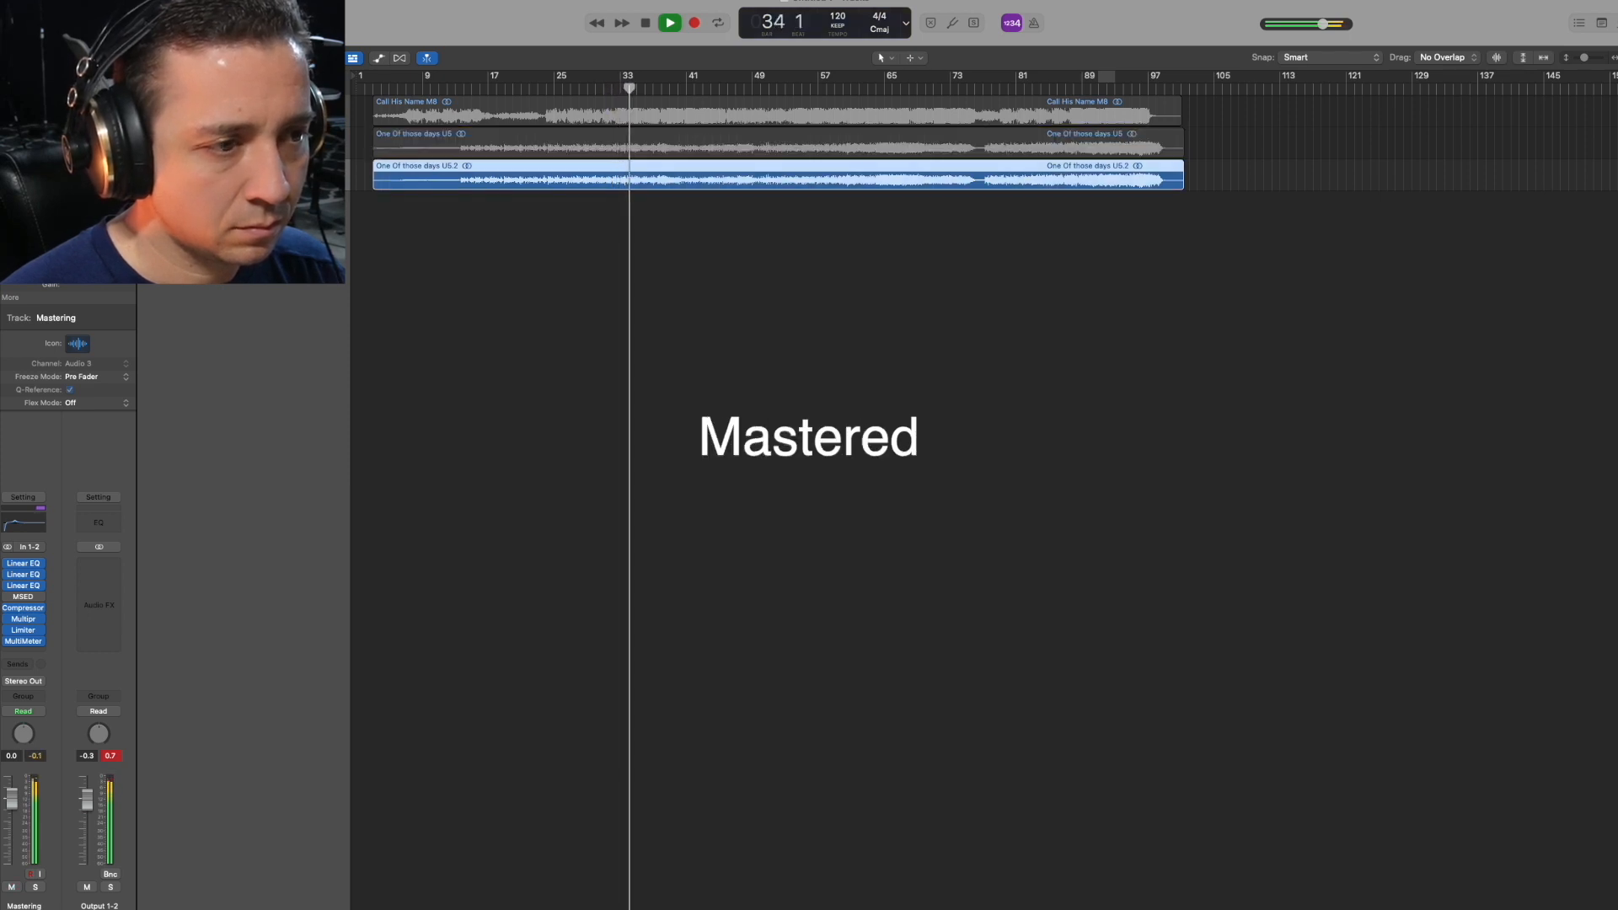
{"action": "left_click", "coordinate": [205, 150]}
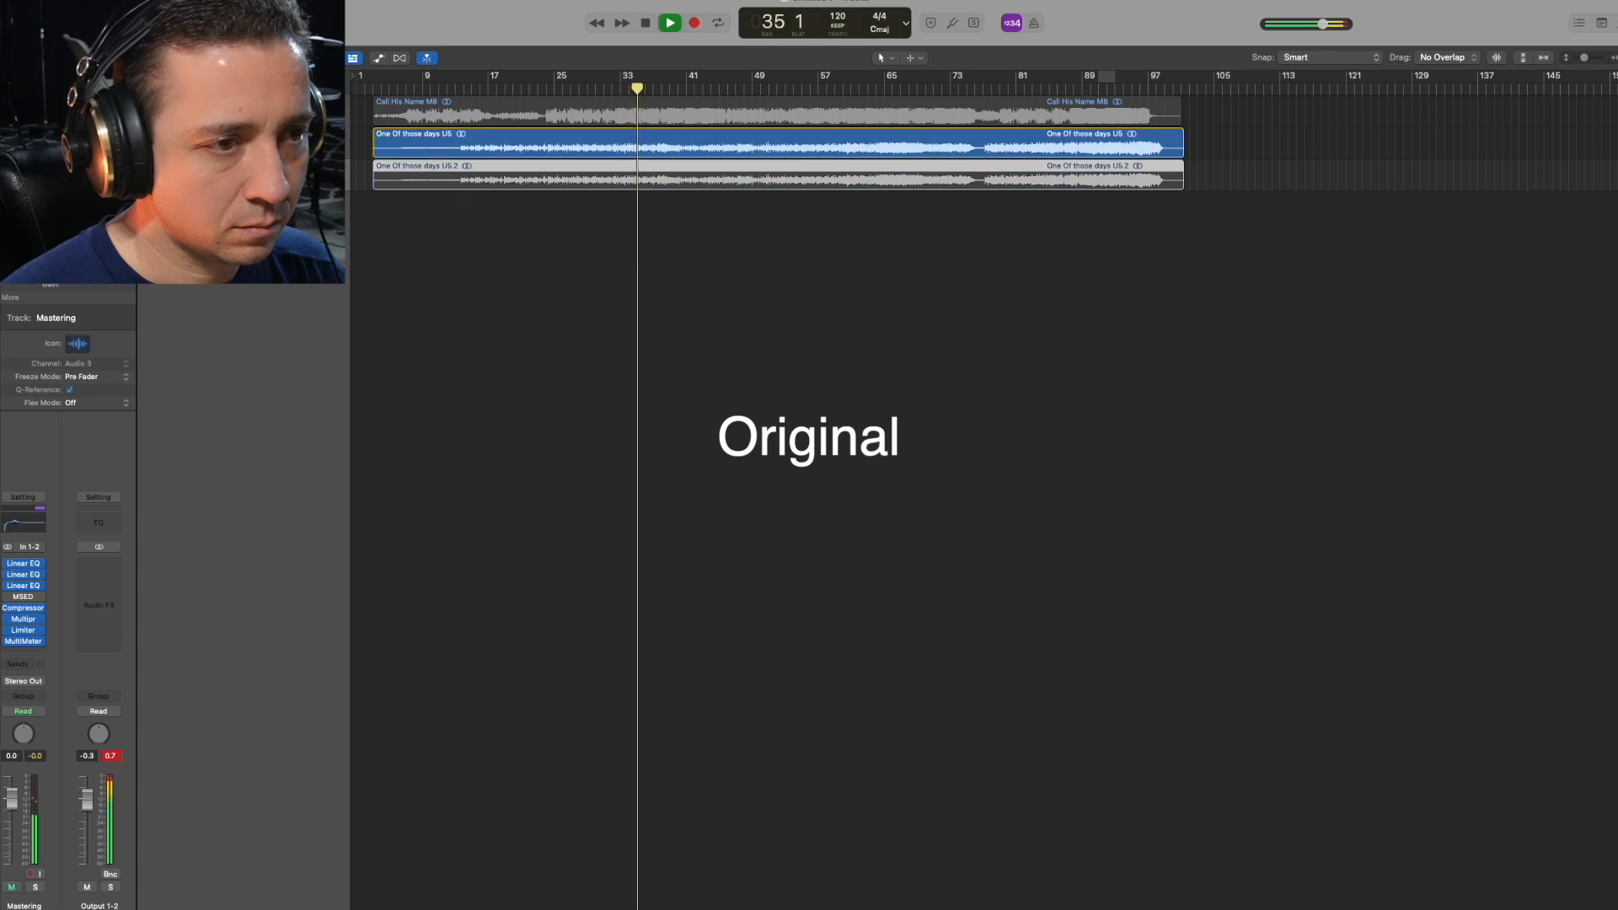
{"action": "left_click", "coordinate": [206, 150]}
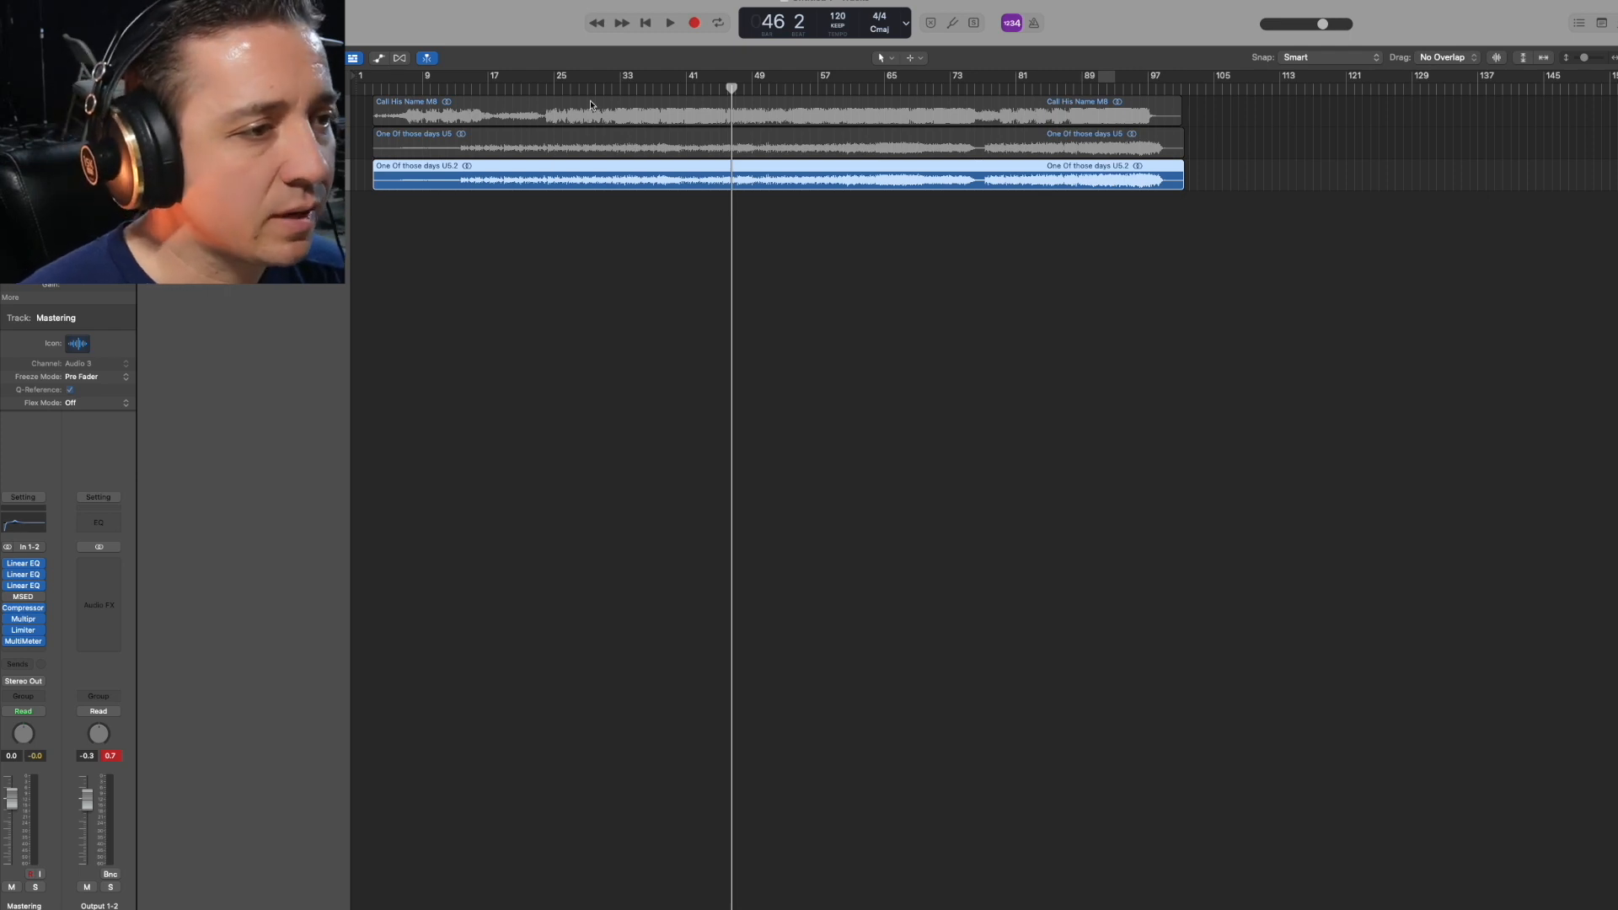
Step: Solo the Call His Name reference track and listen to it from bar 20 and from about bar 26
{"action": "left_click", "coordinate": [512, 88]}
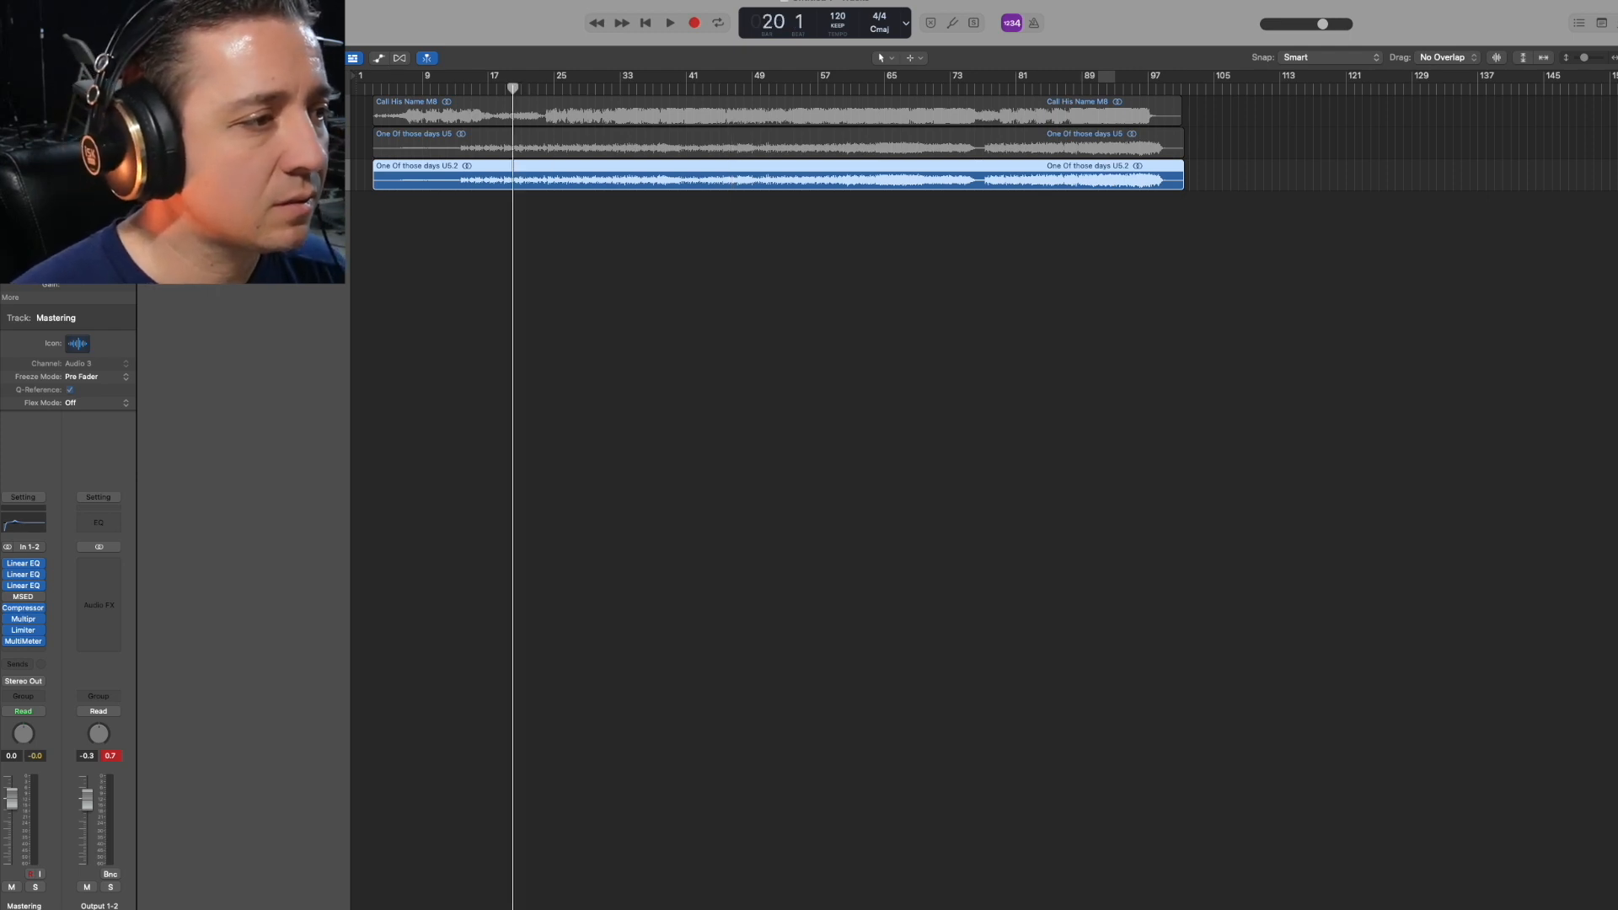
{"action": "left_click", "coordinate": [207, 117]}
{"action": "key", "text": "space"}
{"action": "left_click", "coordinate": [568, 88]}
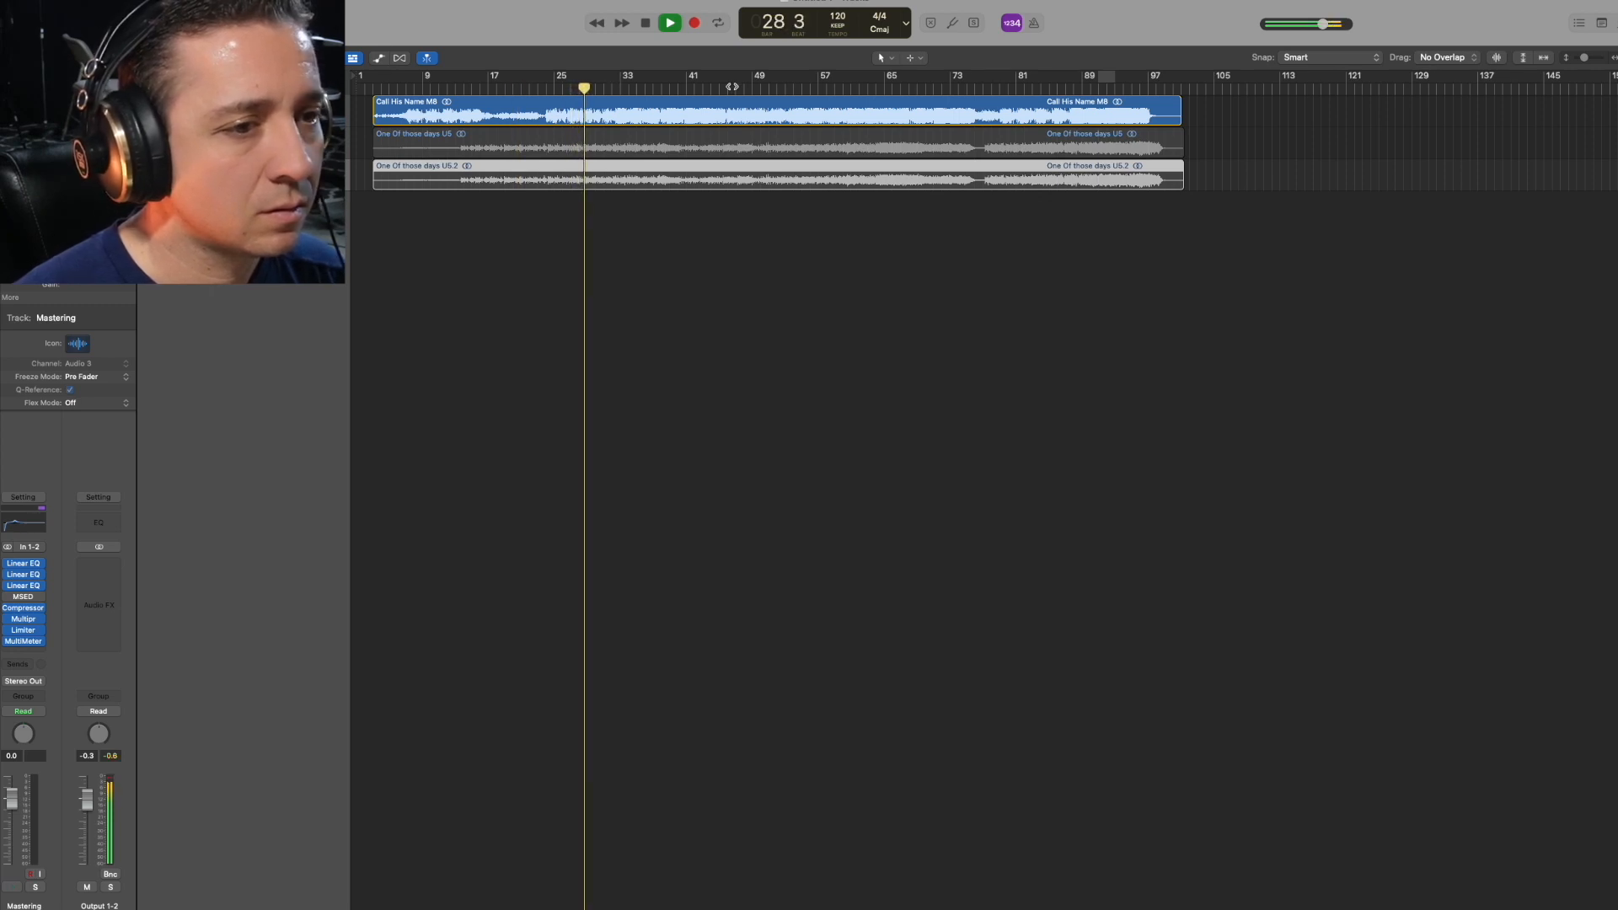
Step: Switch between the reference track and the mastered song during playback around bars 80 and 88 to compare them
{"action": "left_click", "coordinate": [1003, 88]}
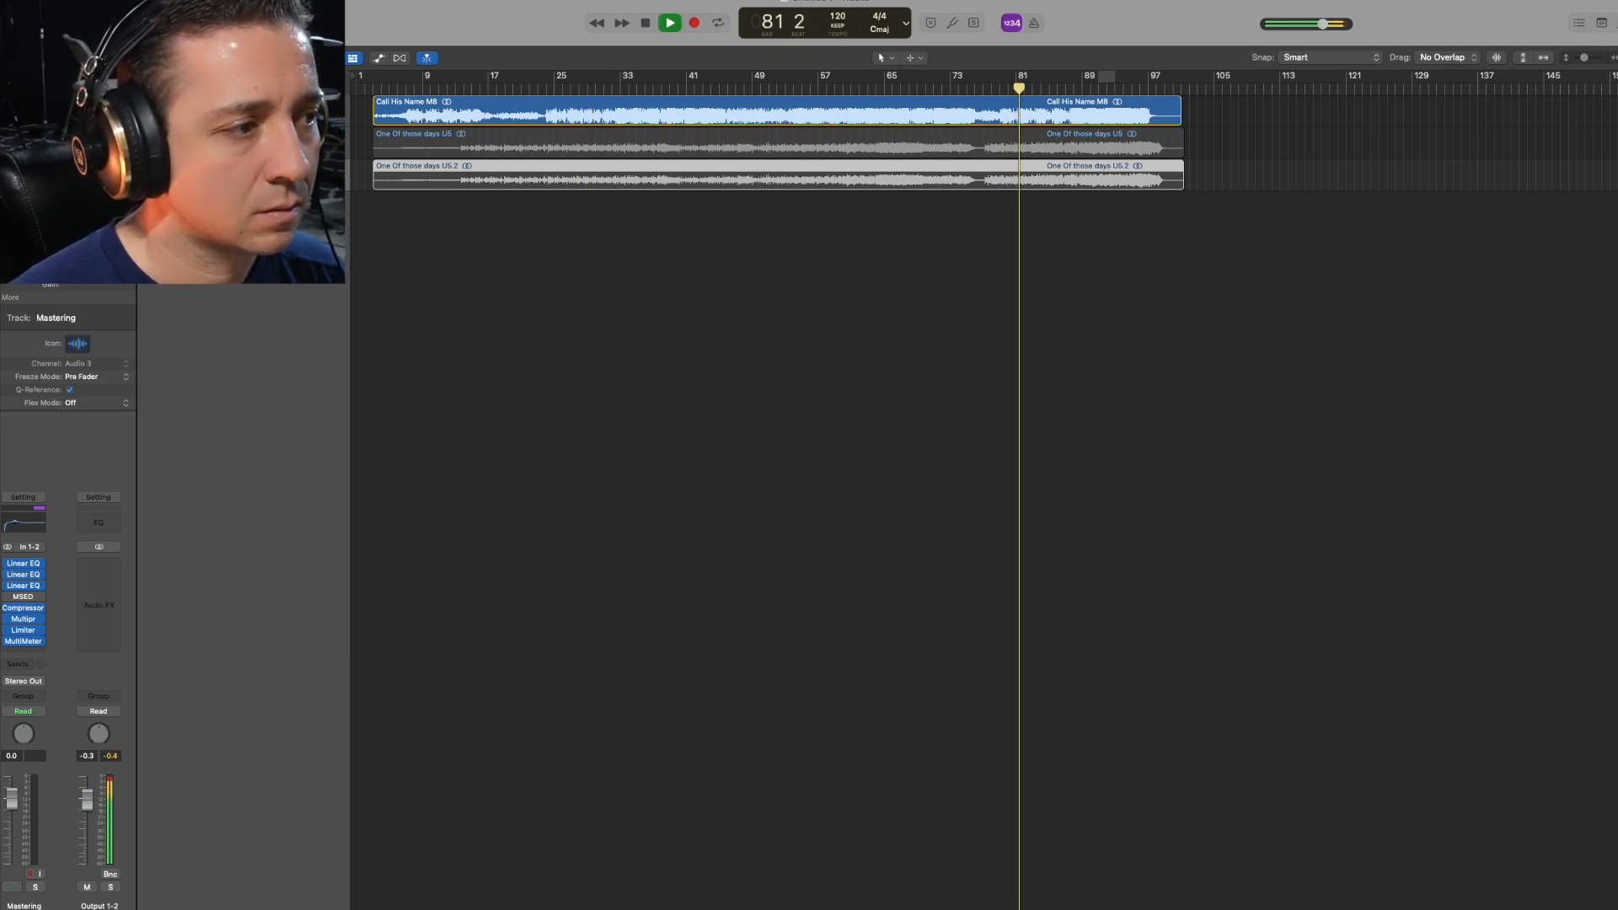
{"action": "key", "text": "s"}
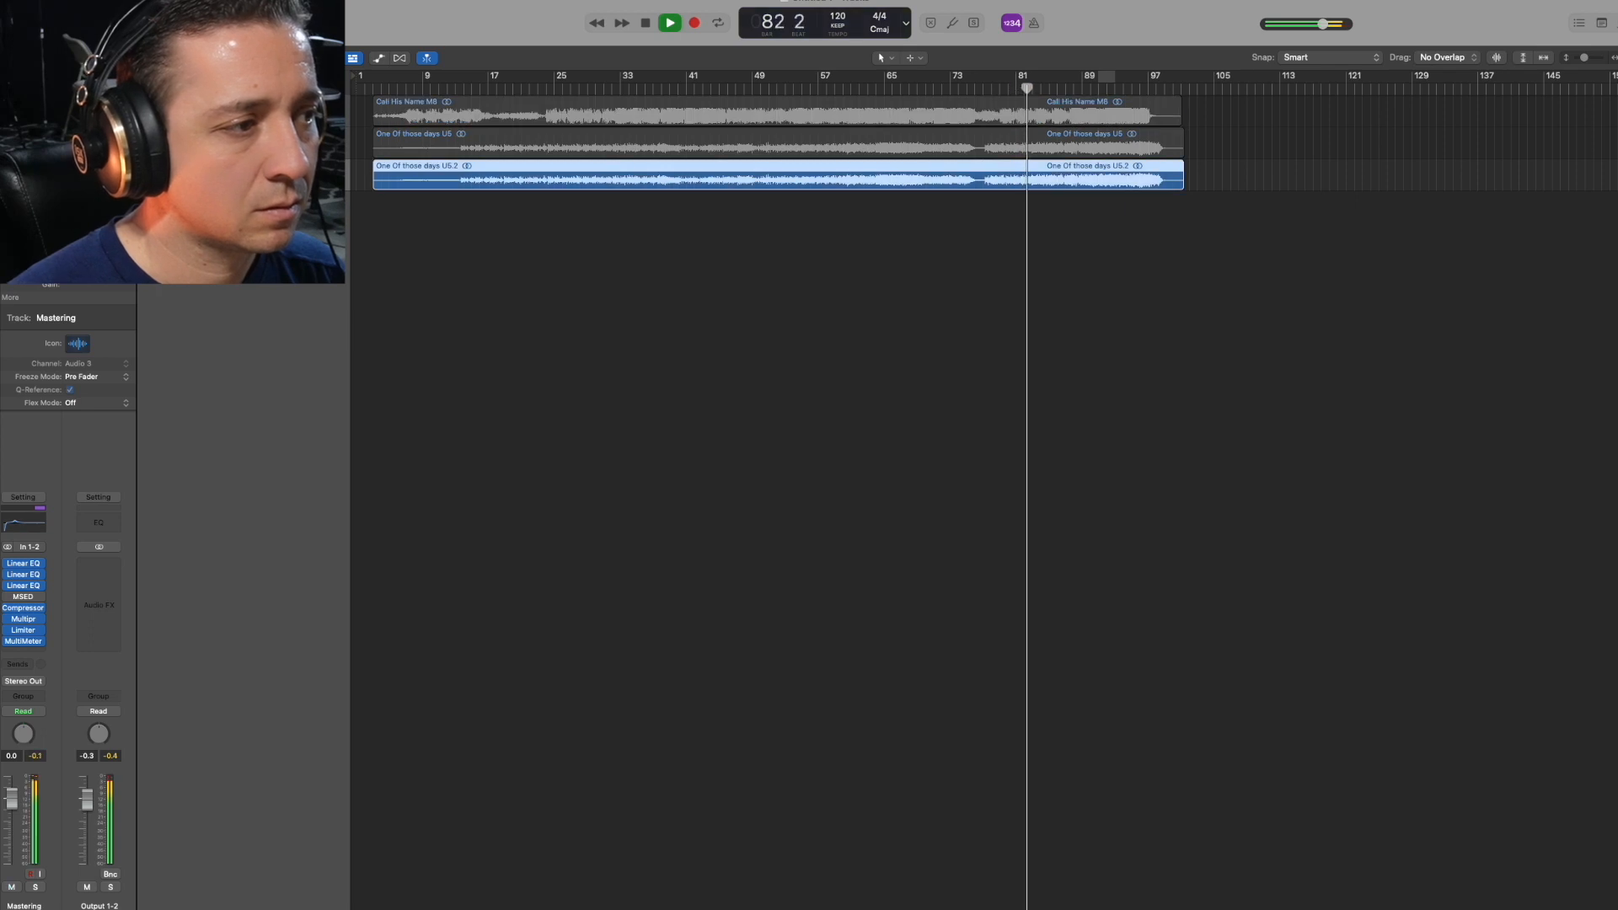
{"action": "key", "text": "s"}
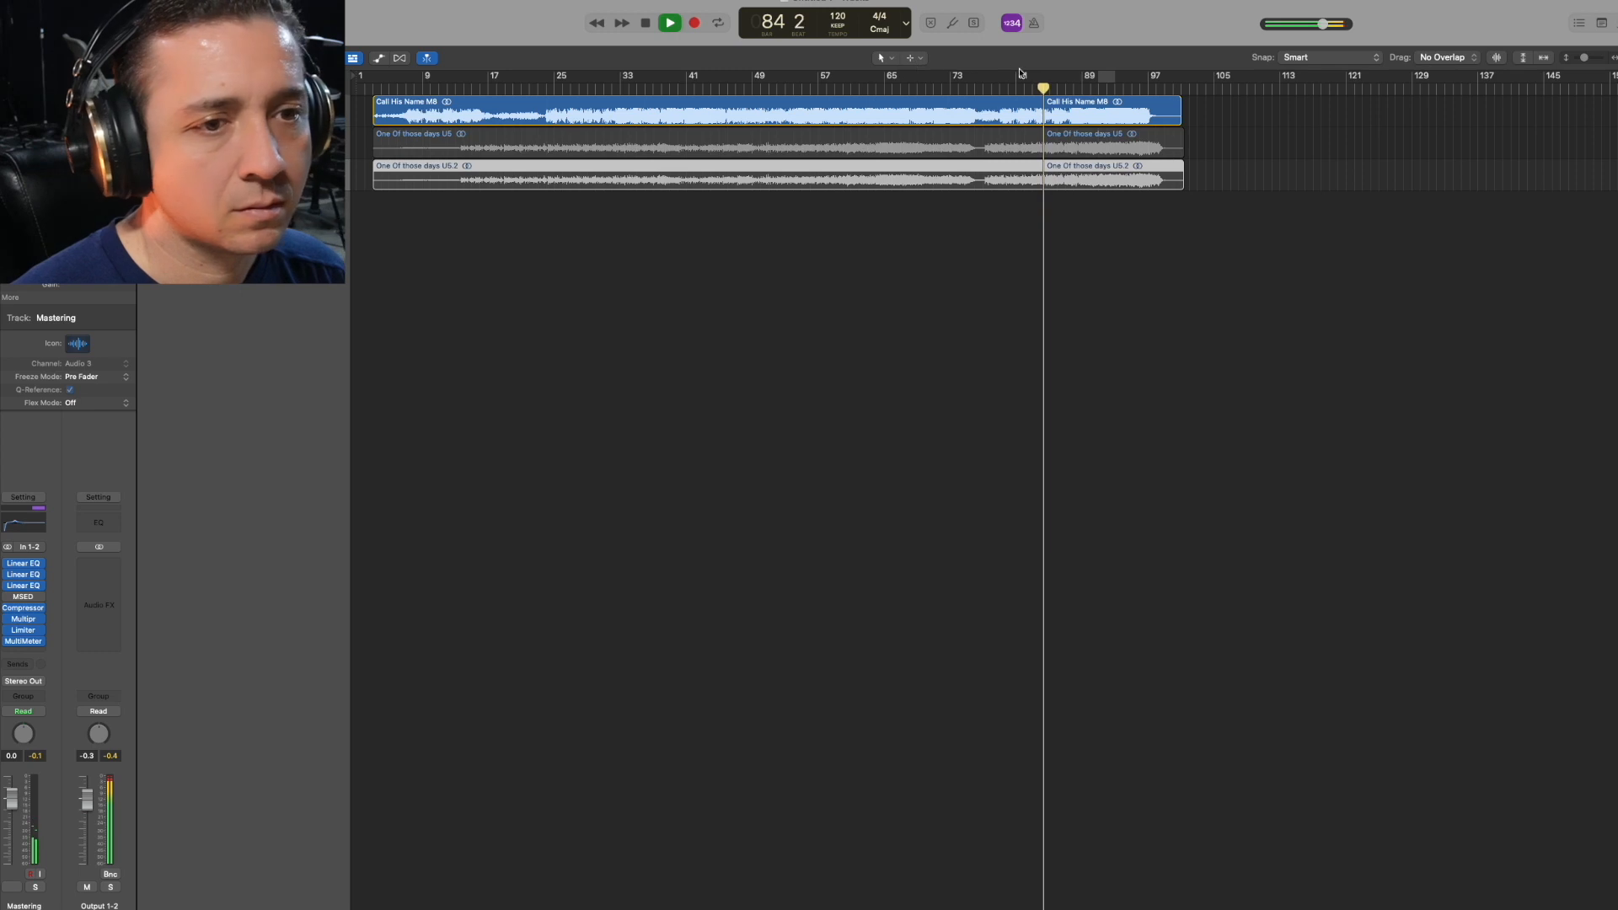
{"action": "left_click", "coordinate": [1073, 88]}
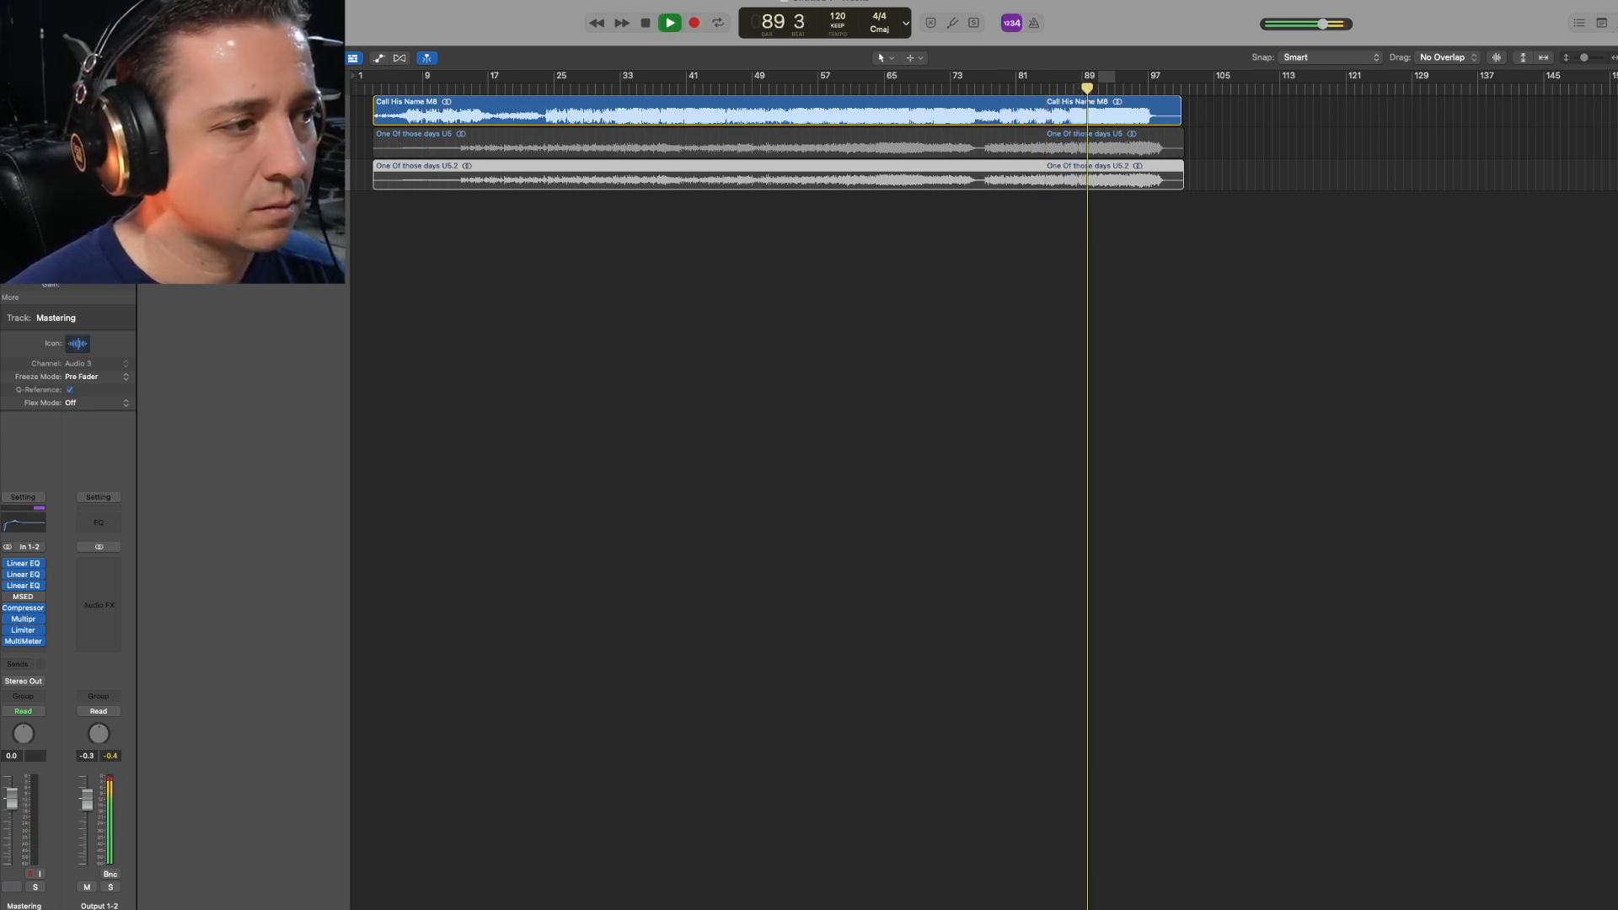
{"action": "left_click", "coordinate": [207, 115]}
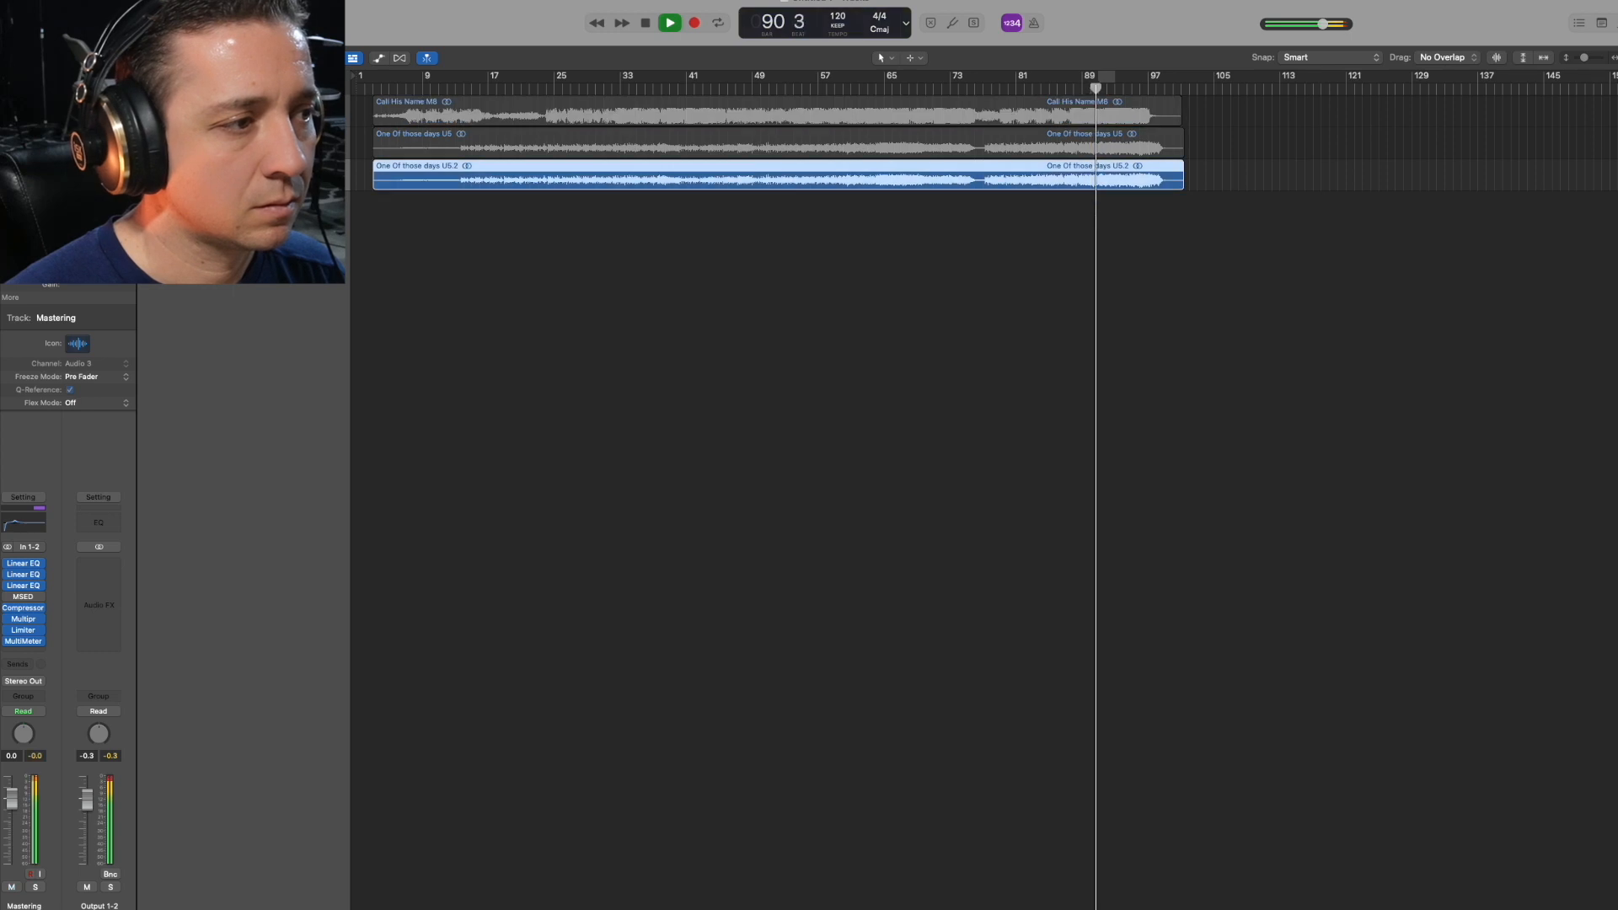